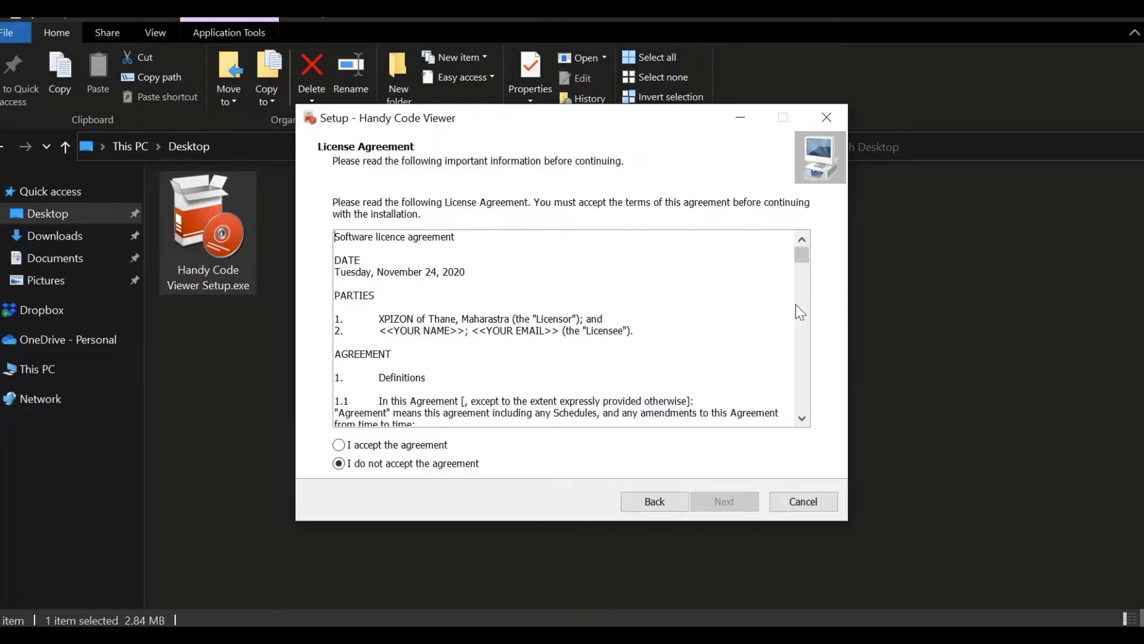
Accept the Handy Code Viewer licence agreement and keep the default destination folder for the installation
drag(803, 261, 820, 308)
click(447, 446)
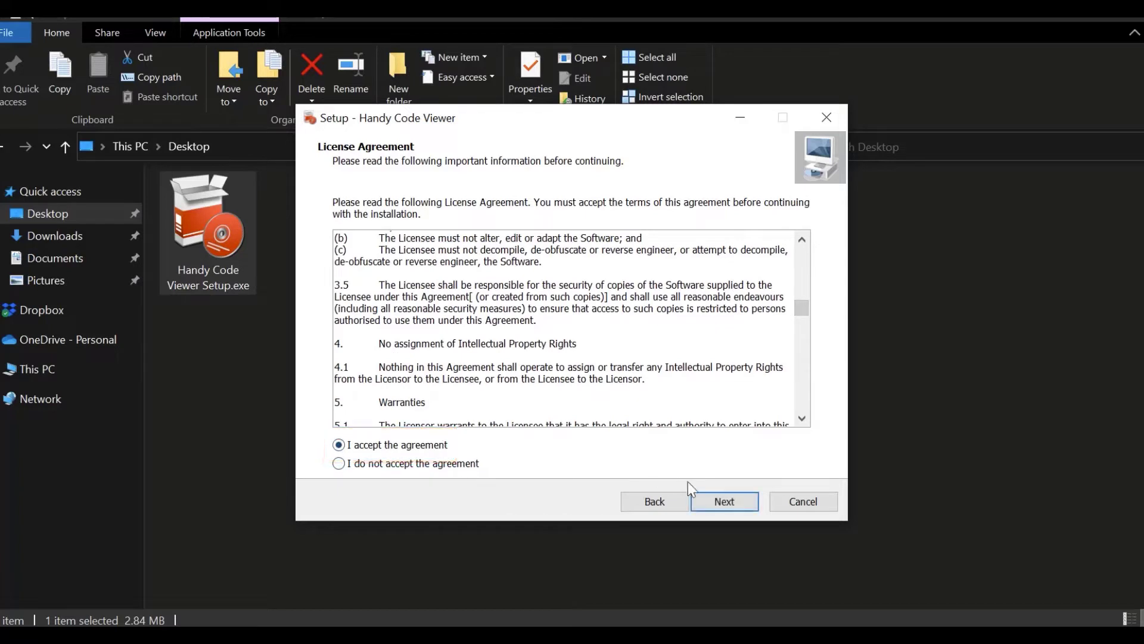
click(722, 504)
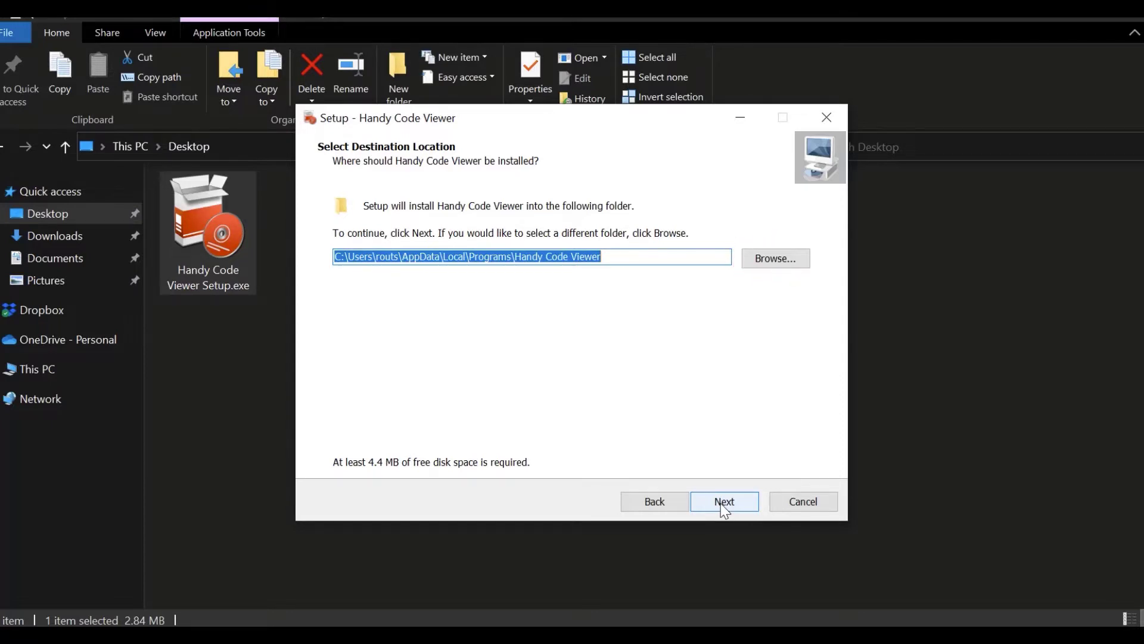
click(734, 506)
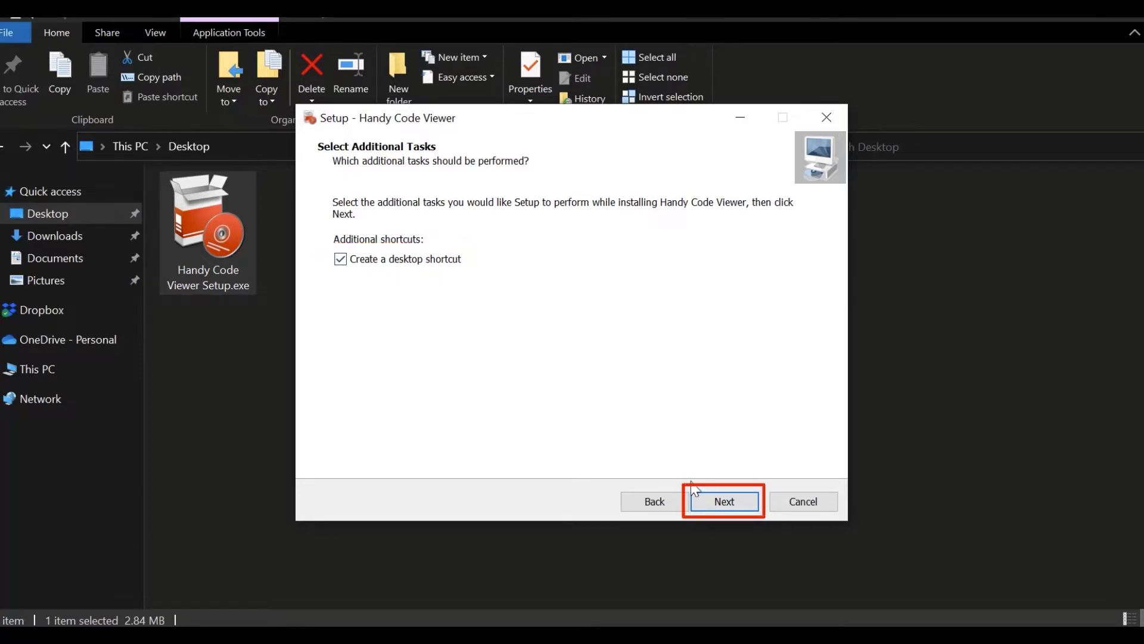
Install Handy Code Viewer with a desktop shortcut and finish setup with the launch option enabled
click(721, 502)
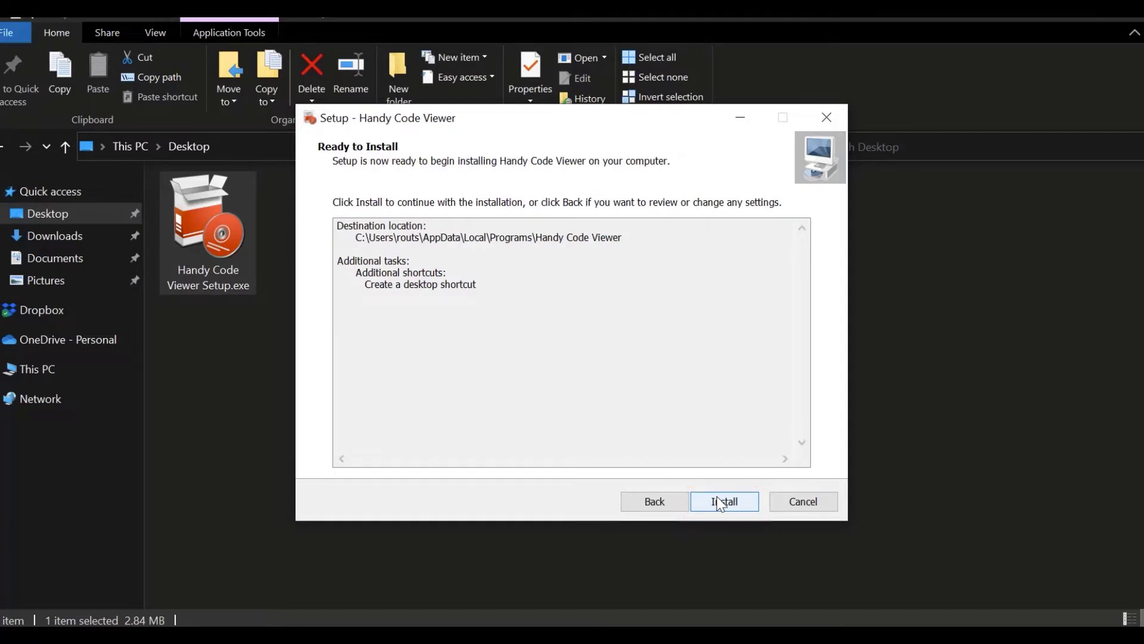
click(721, 502)
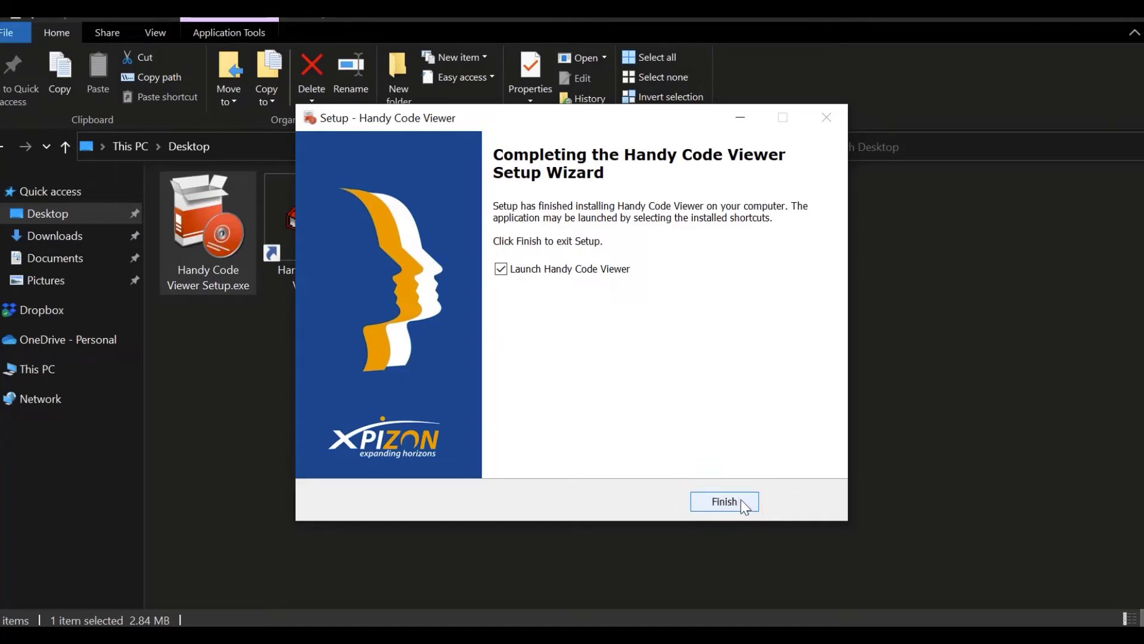
click(741, 502)
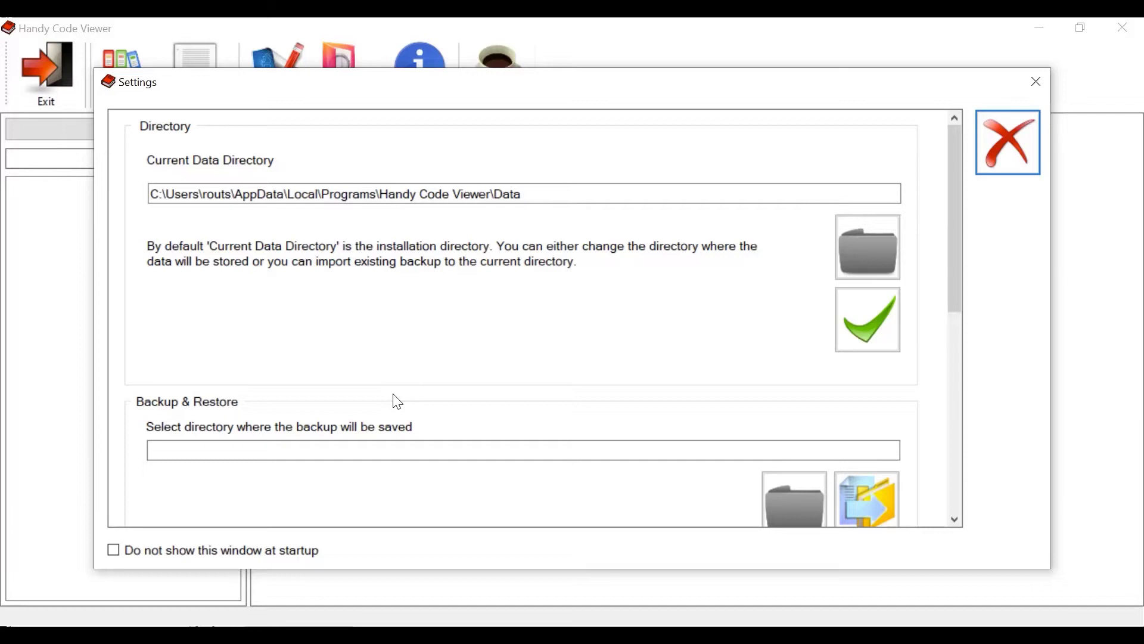
Change the current data directory to the Handy Code folder on drive D: and apply it
click(886, 255)
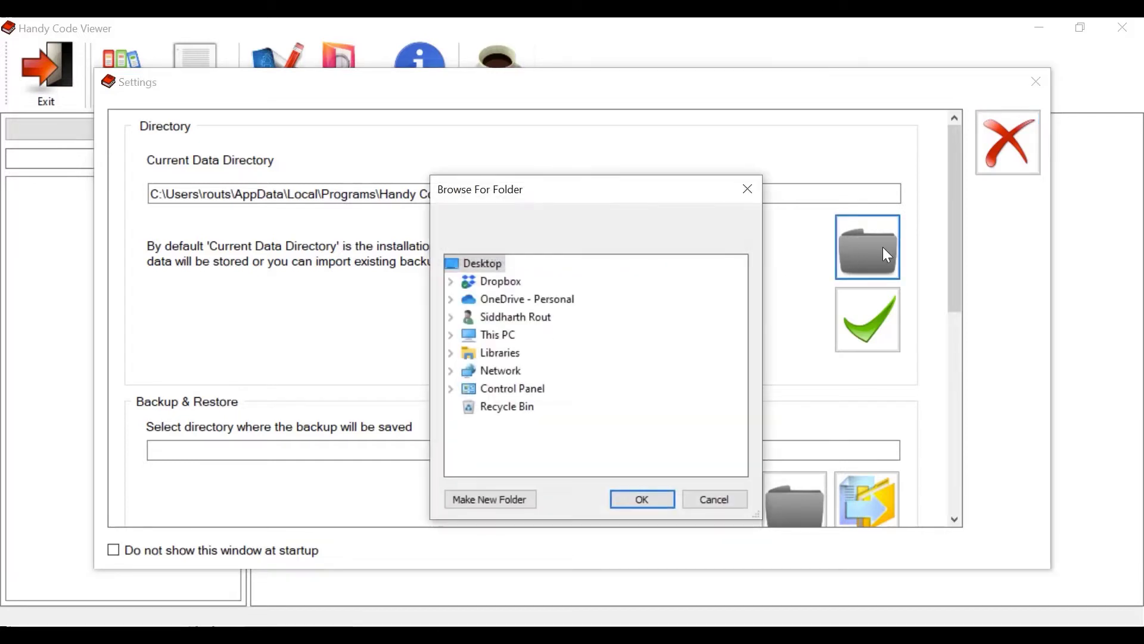
click(451, 336)
click(469, 461)
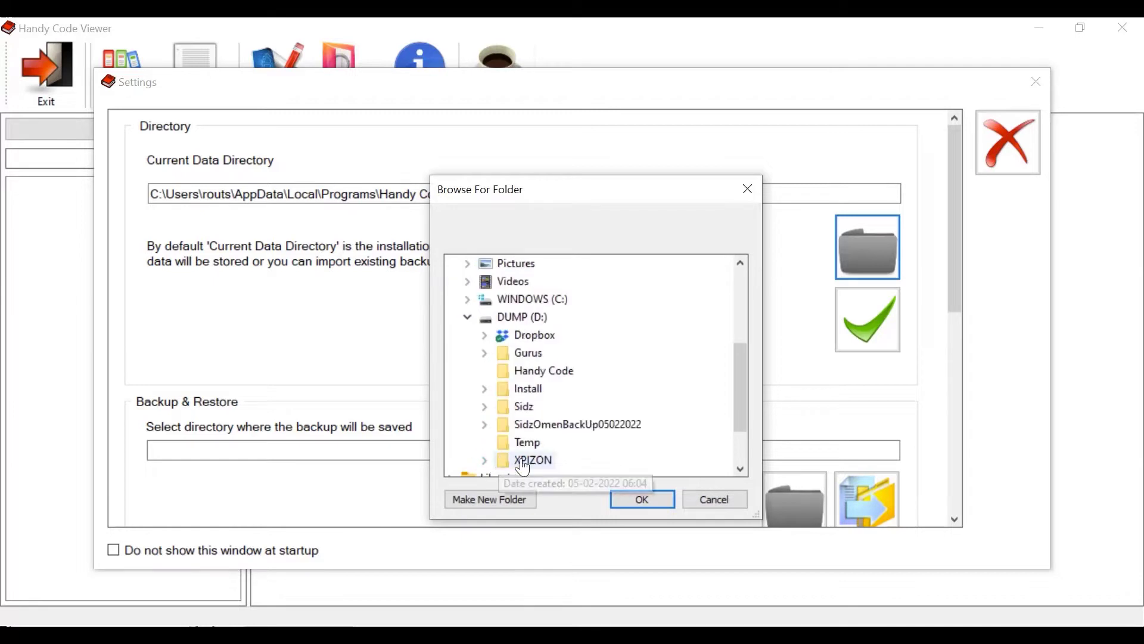
click(540, 376)
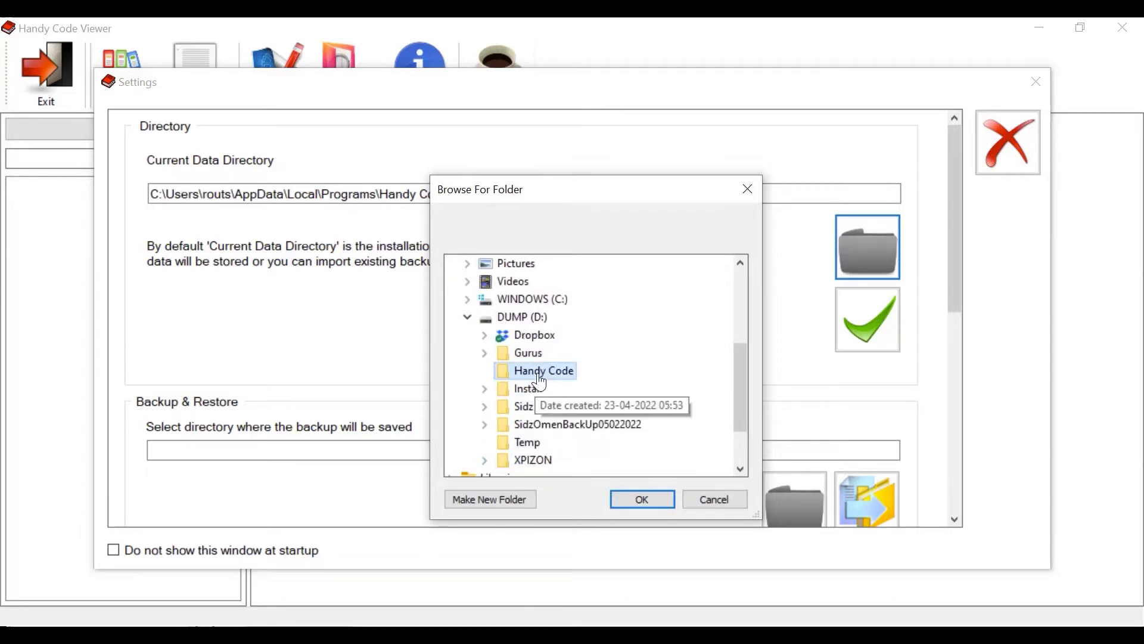
click(628, 503)
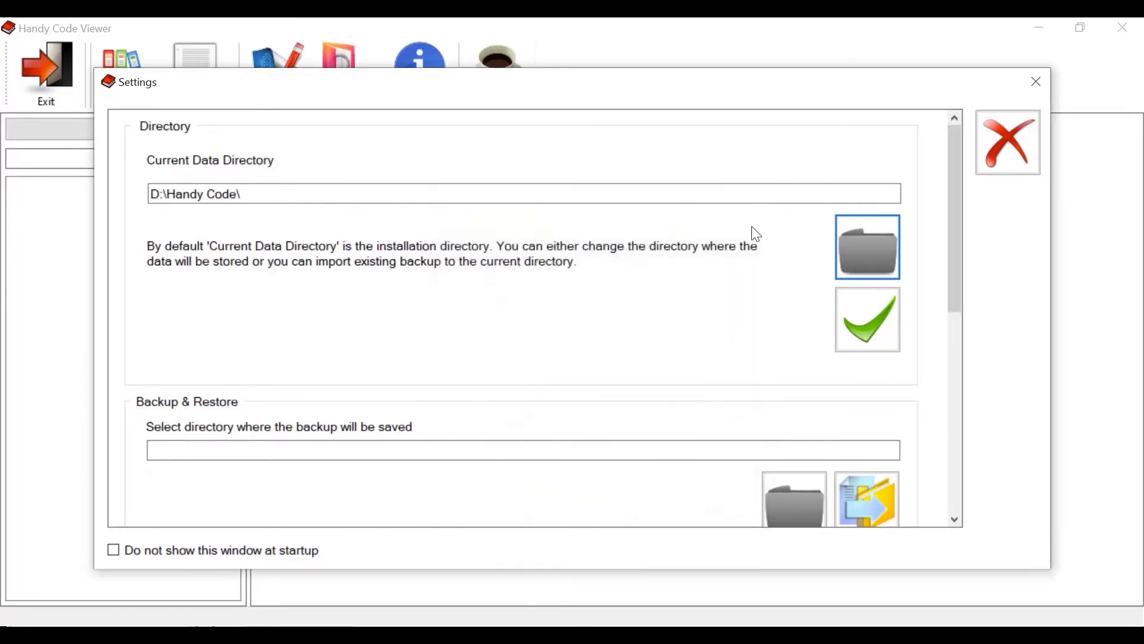
click(866, 328)
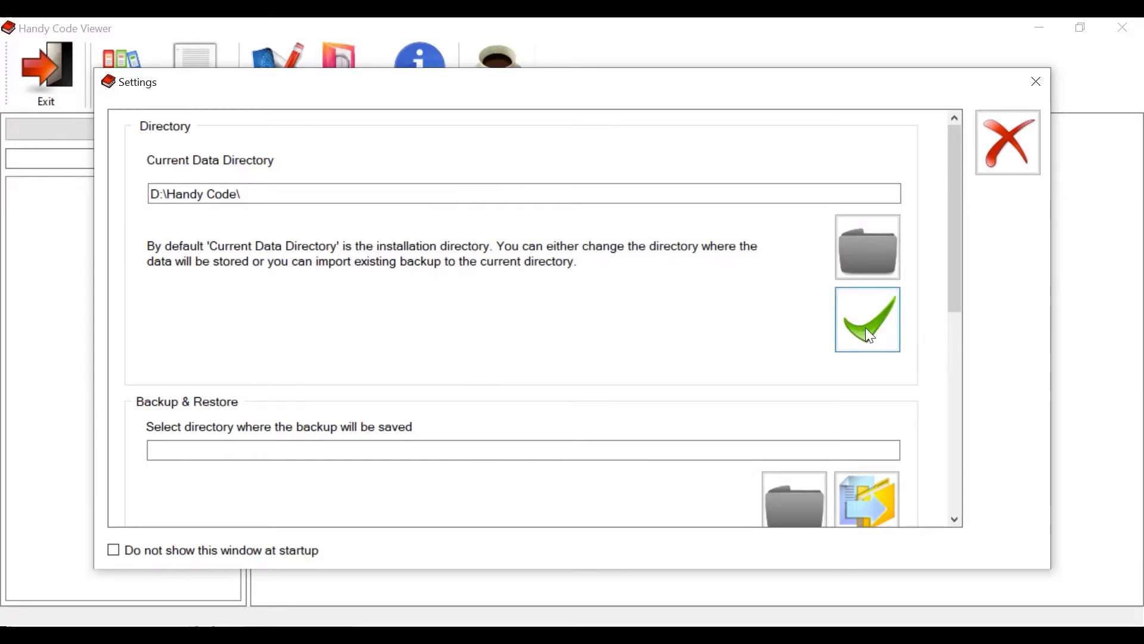
click(639, 402)
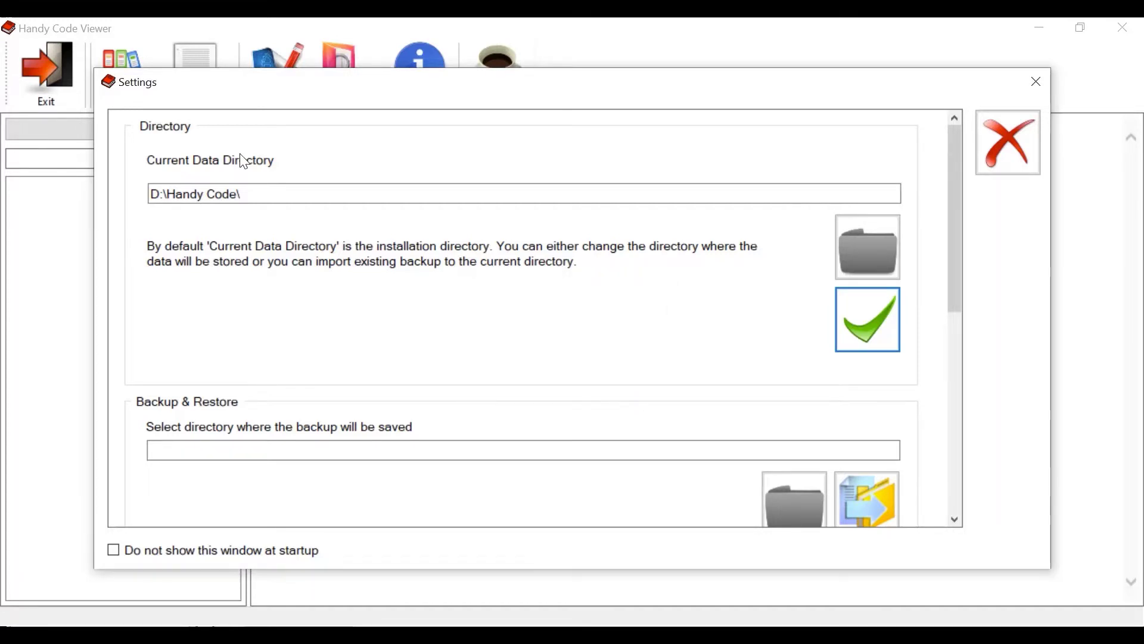
Apply Dark Mode in the Display settings, and reset the display to its defaults
scroll(245, 162, down, 2)
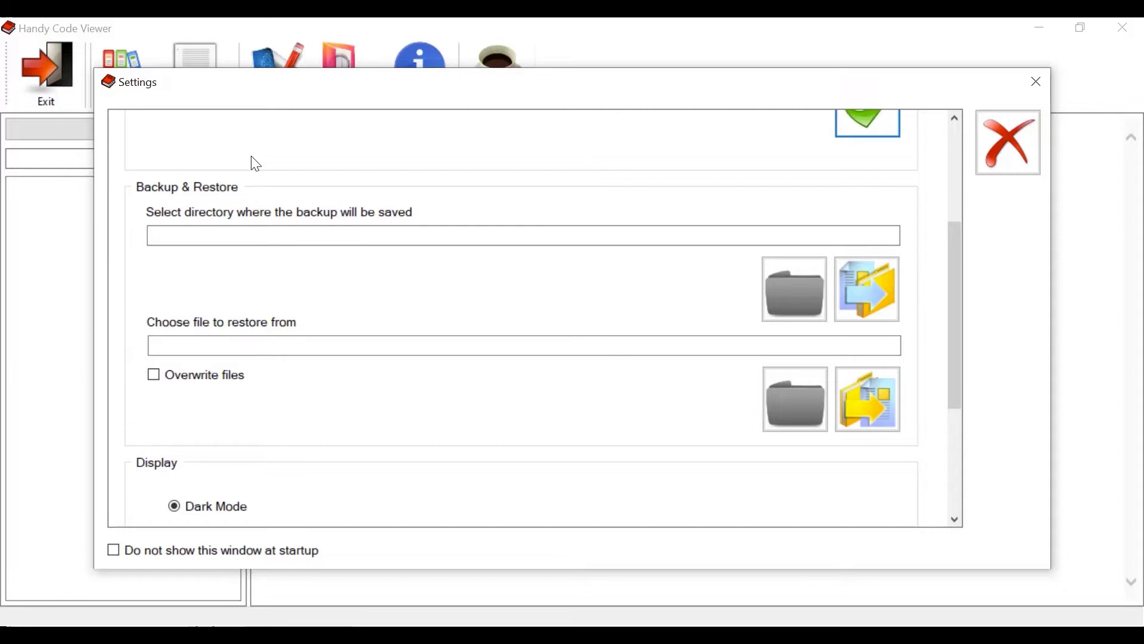
scroll(258, 165, down, 5)
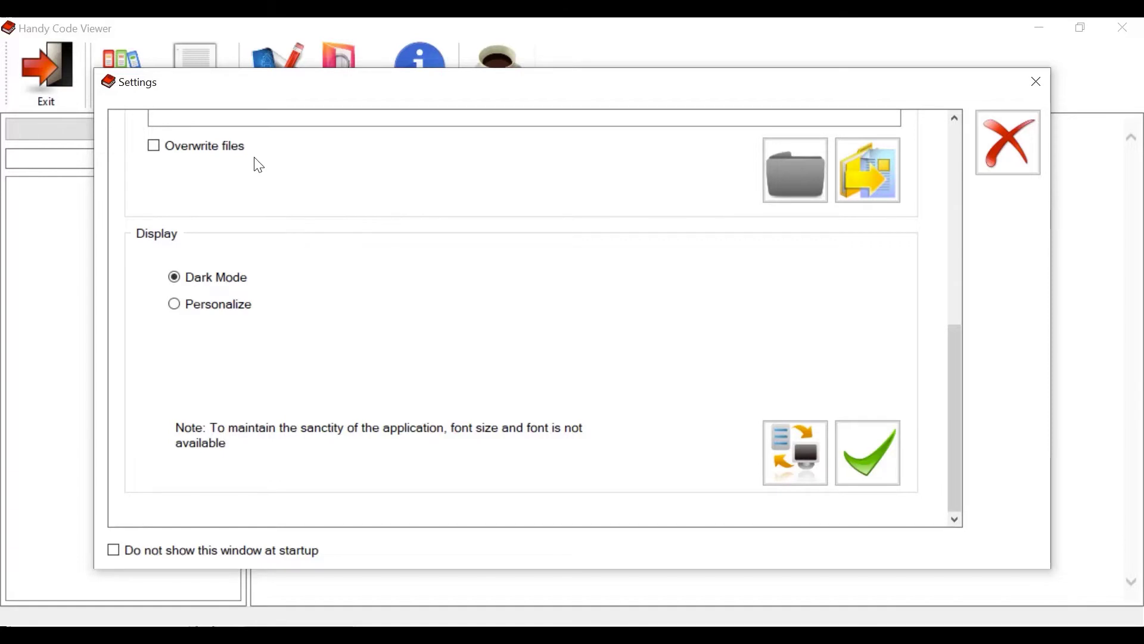
click(885, 428)
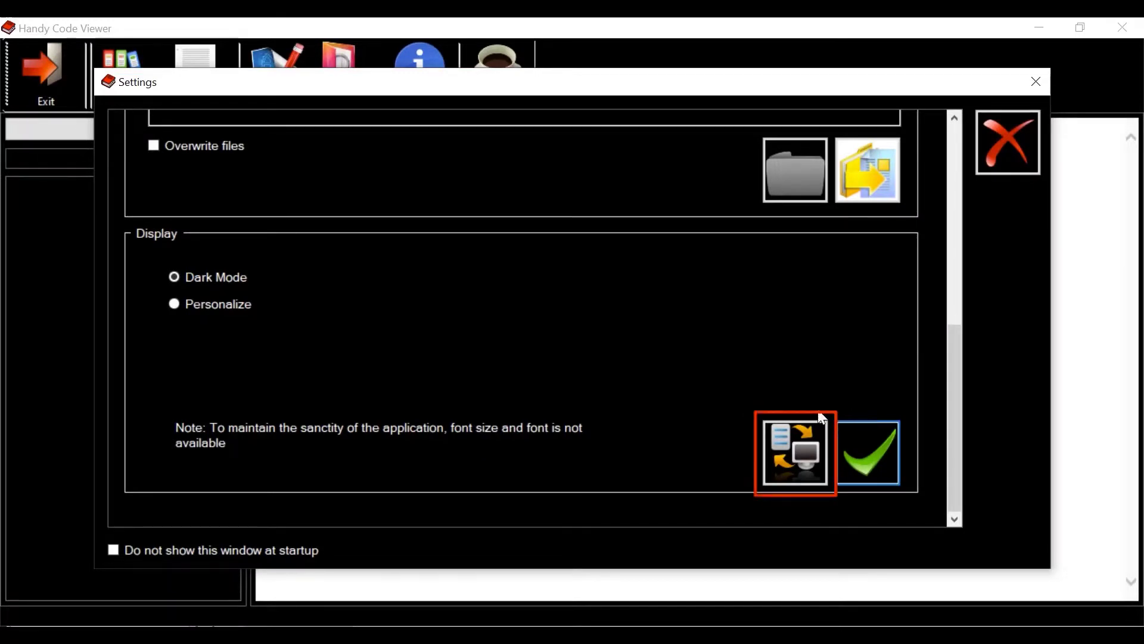
click(790, 450)
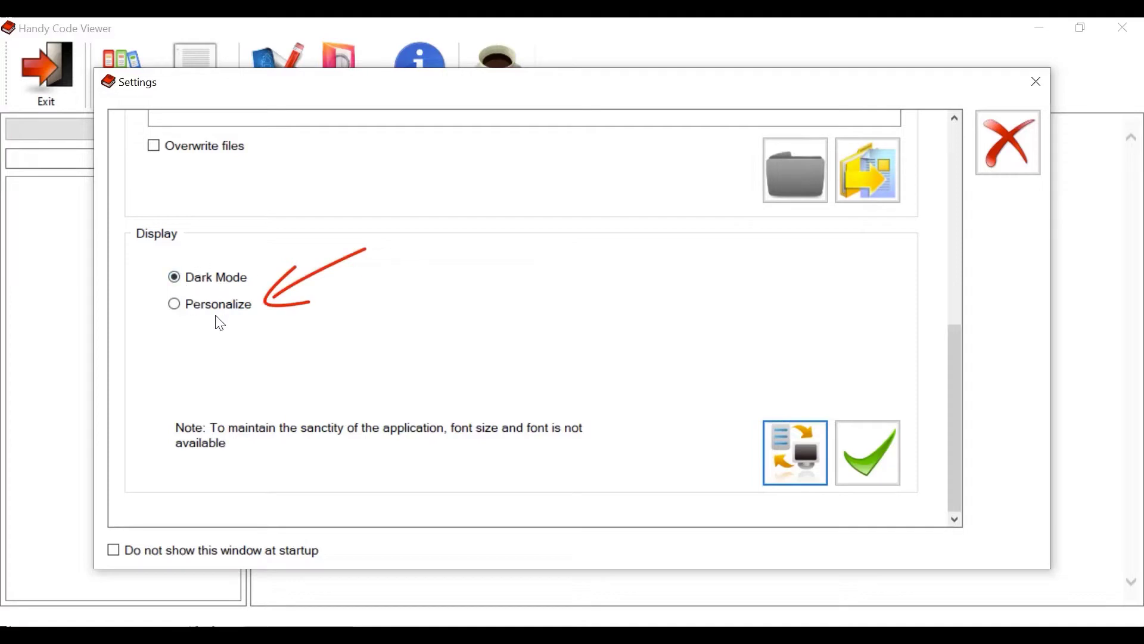
Switch the display to Personalize, set the font color to red and apply it
click(229, 305)
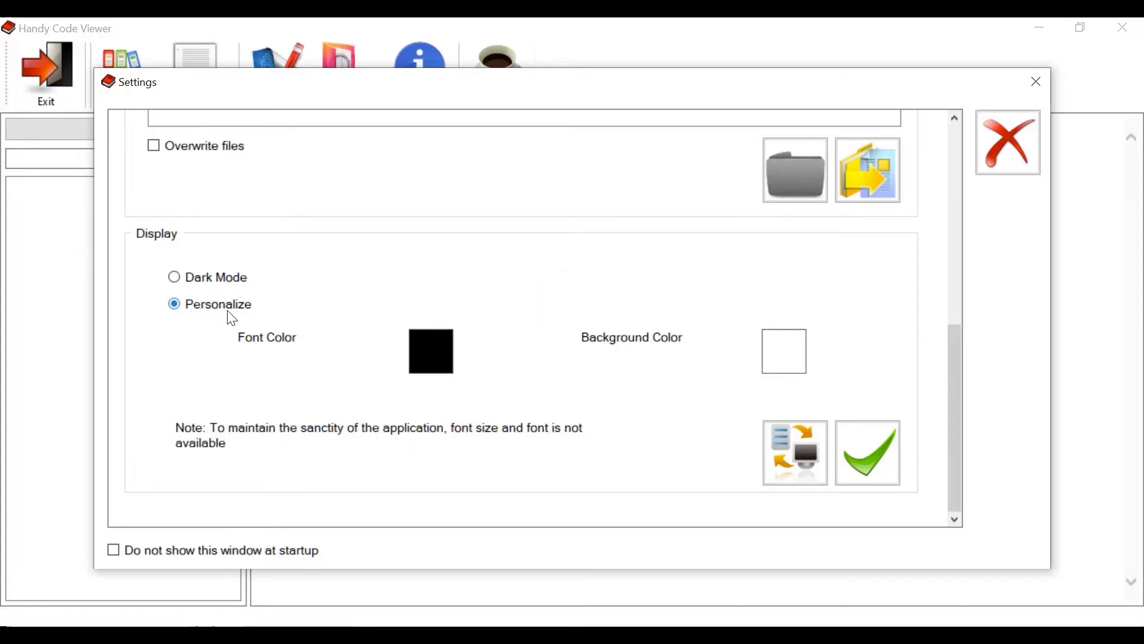
click(437, 356)
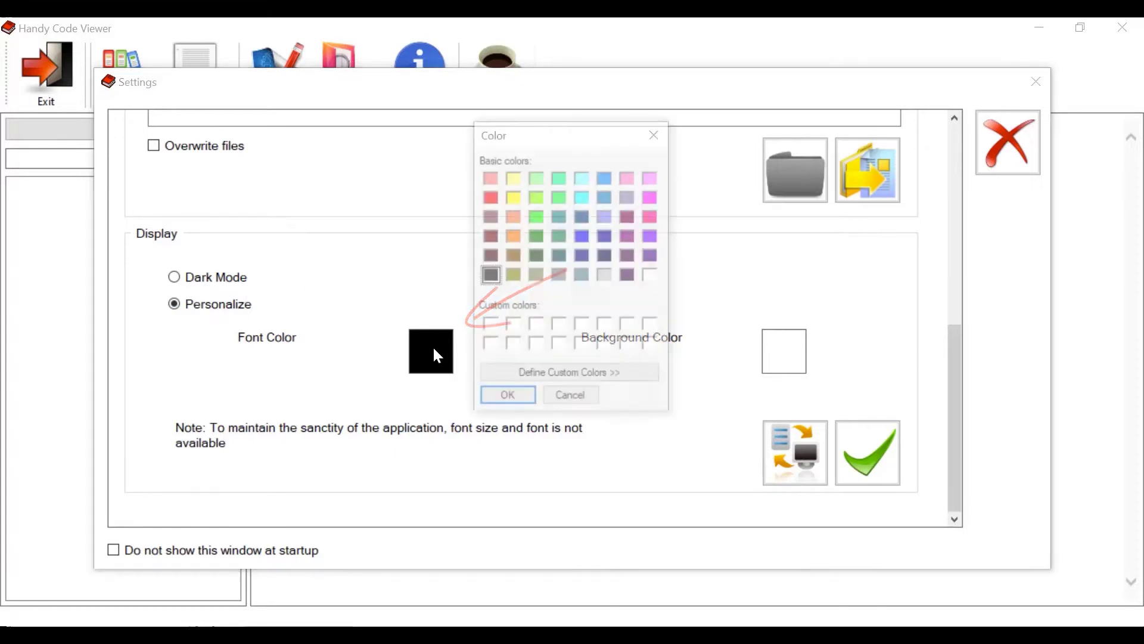
click(492, 199)
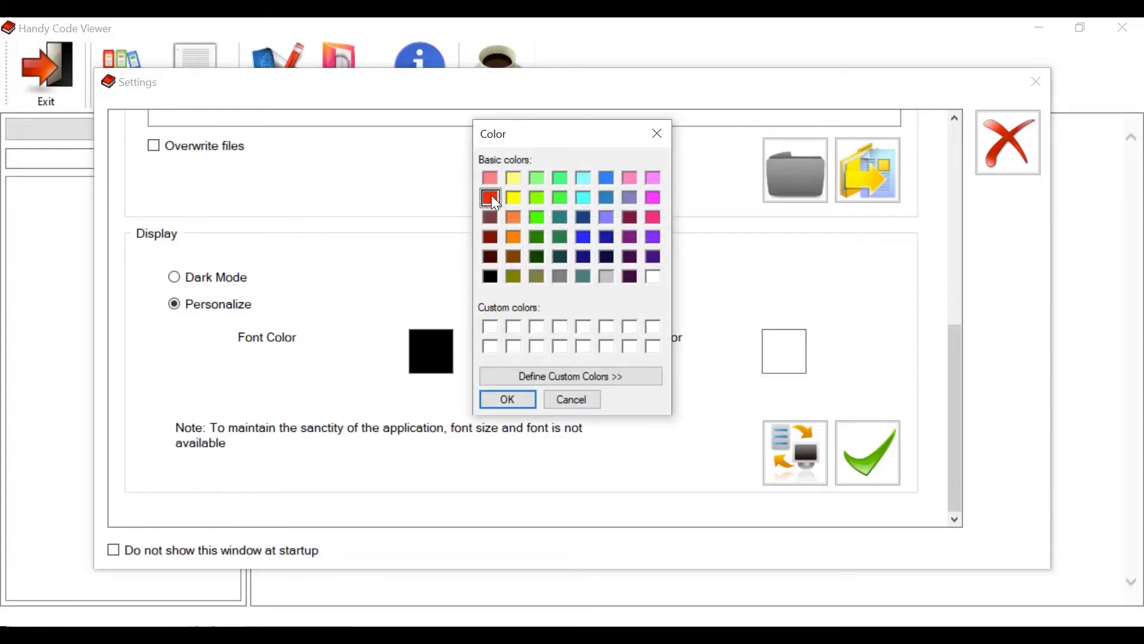
click(518, 399)
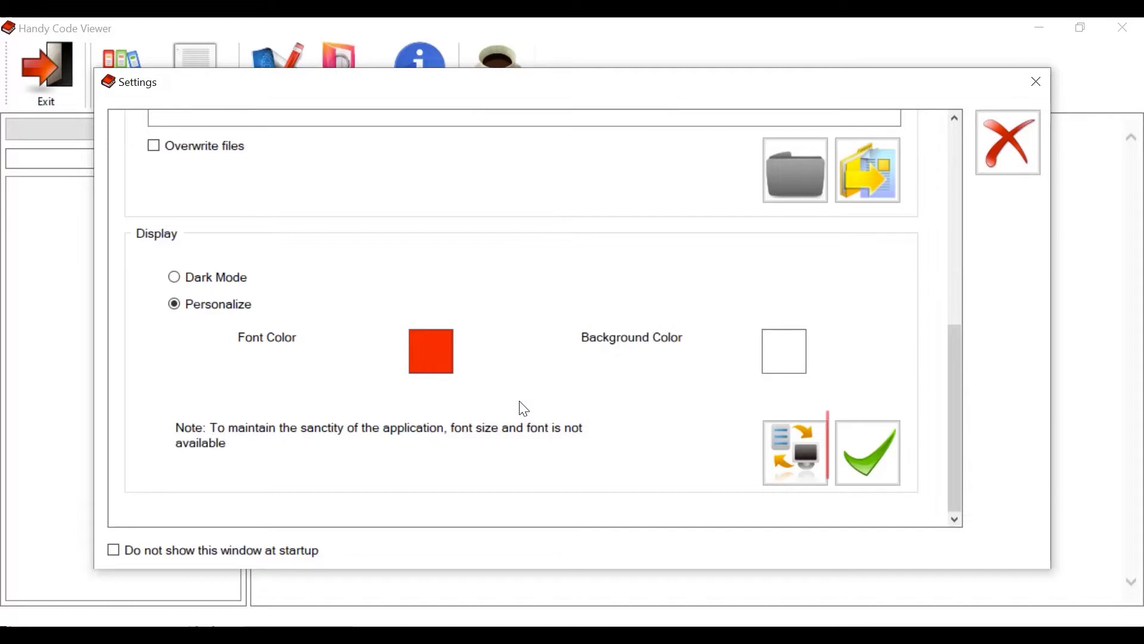
click(869, 441)
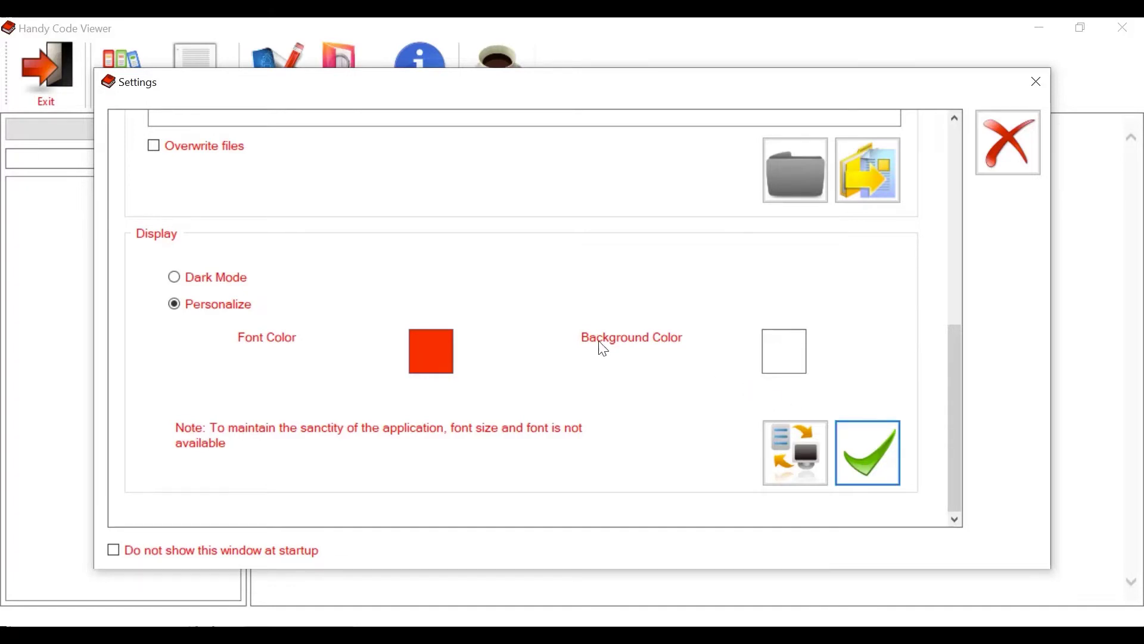
Set and apply a blue font color, and reset the display colors to their defaults
click(435, 347)
click(583, 238)
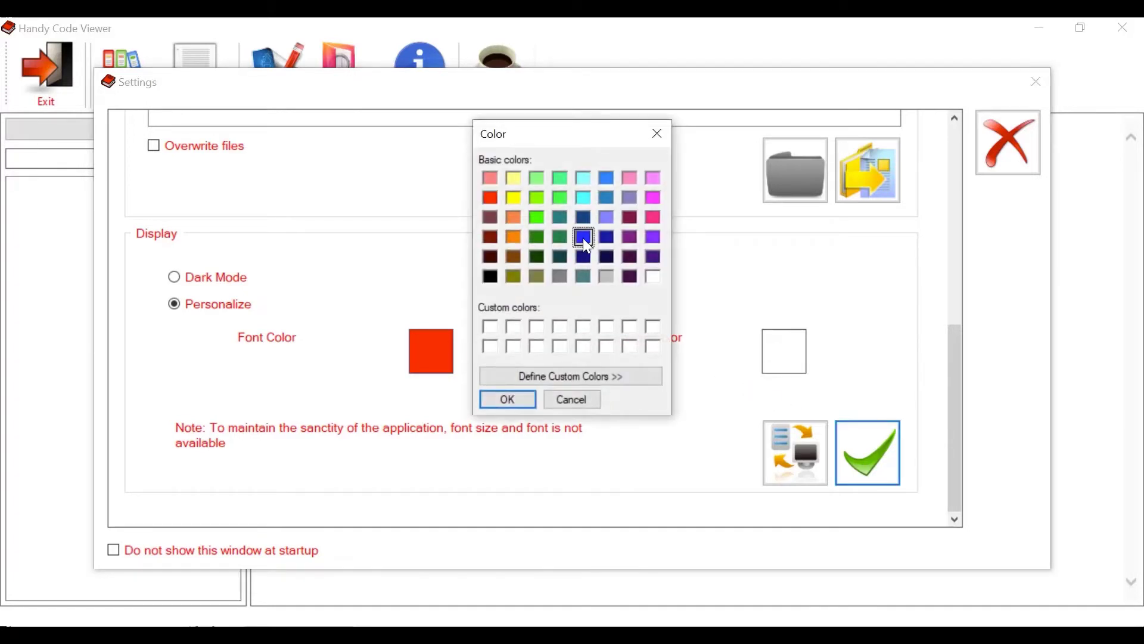
click(517, 399)
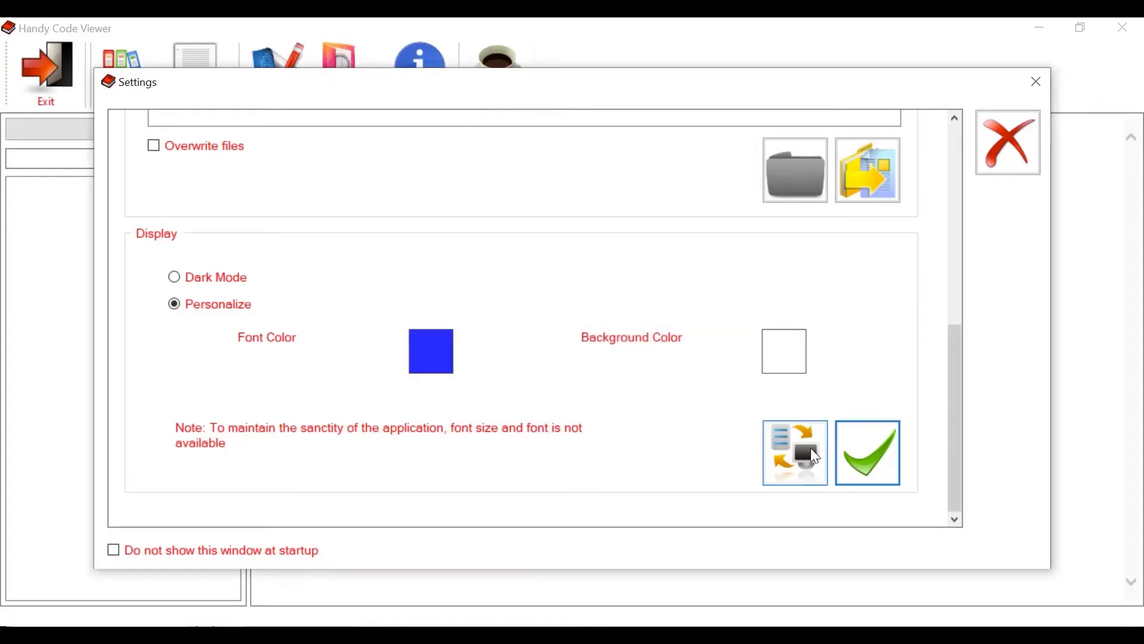
click(859, 453)
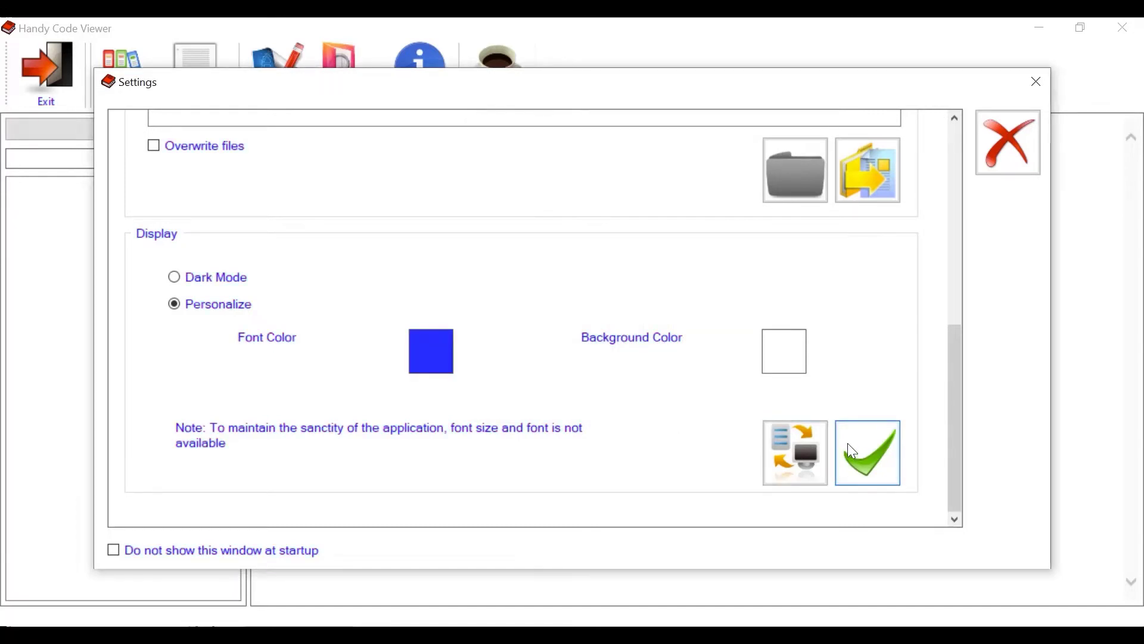
click(806, 444)
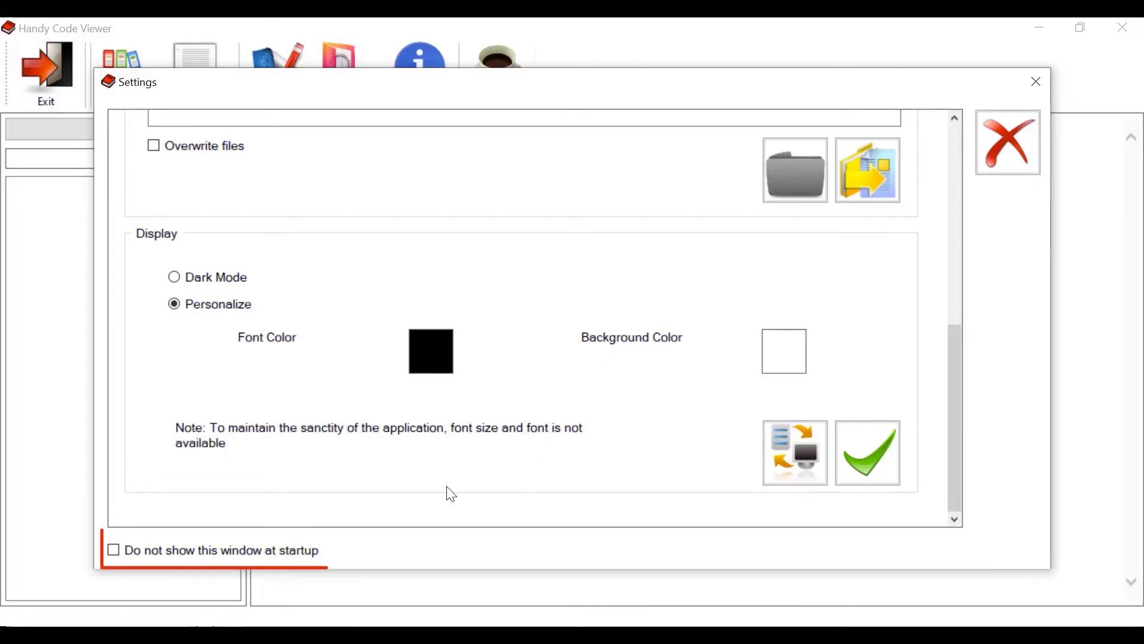
Enable "Do not show this window at startup" in Settings, and check that Settings can still be reopened from the main window
click(163, 550)
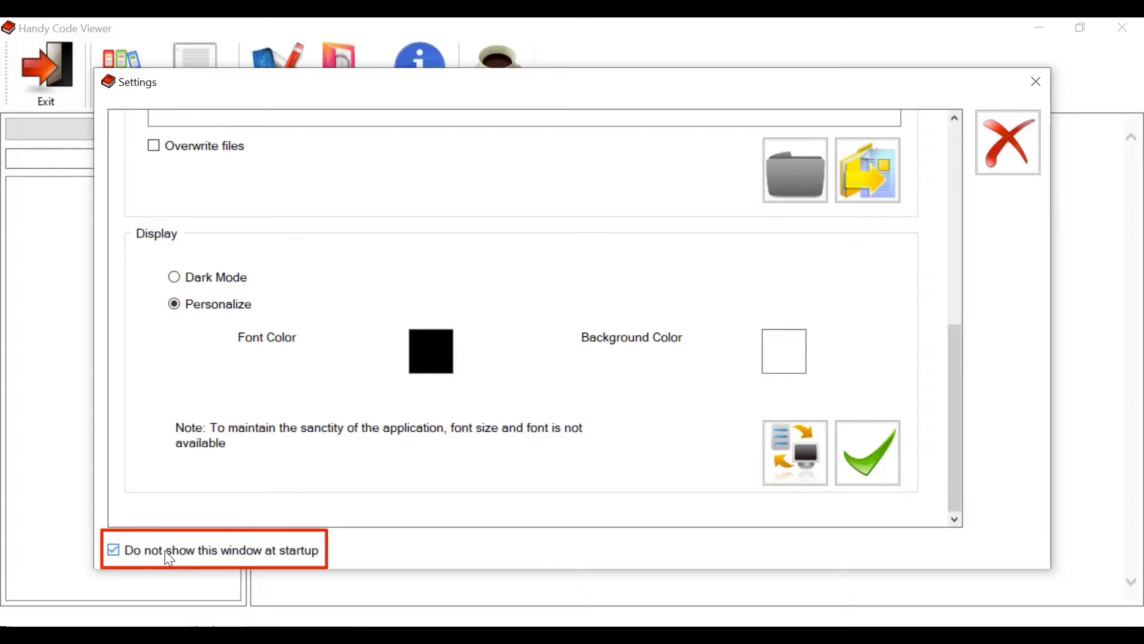
click(990, 154)
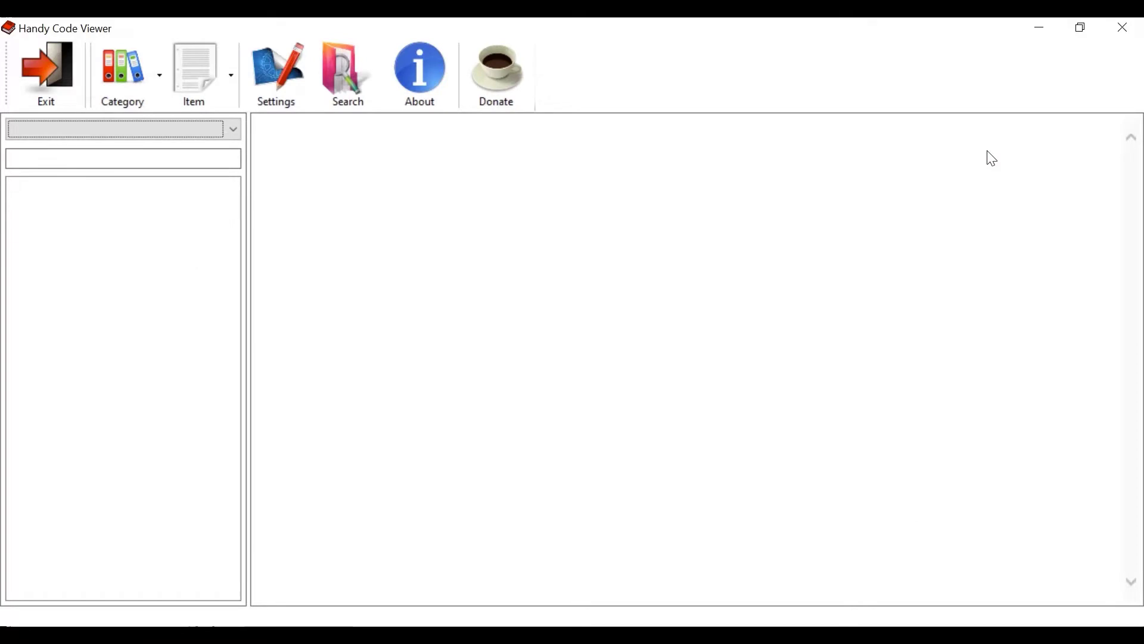
click(285, 106)
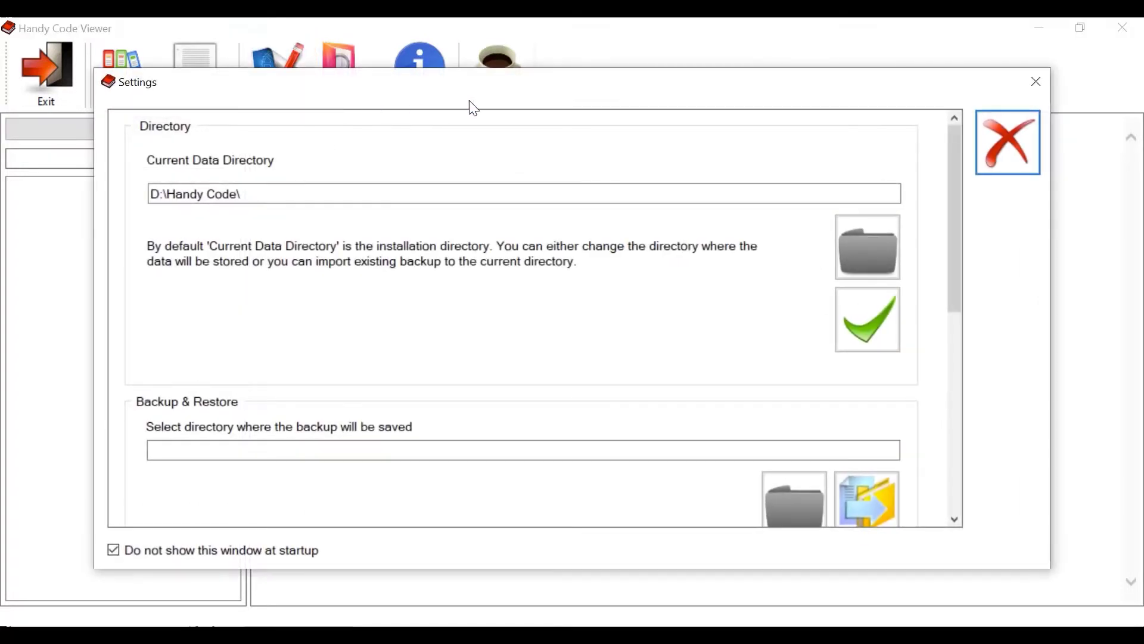
click(1000, 117)
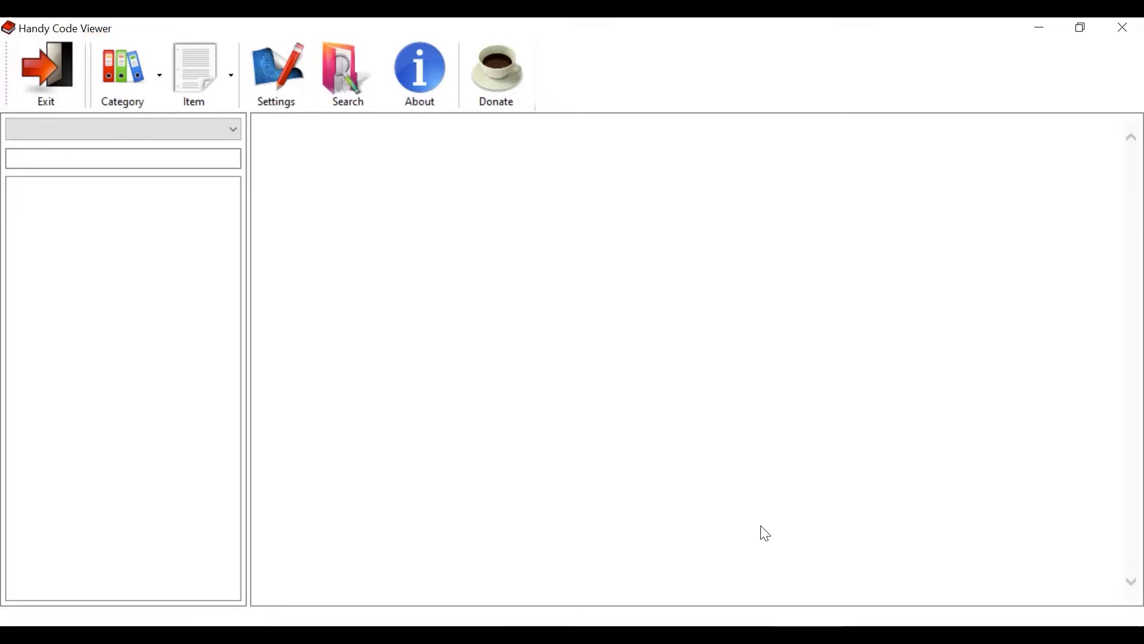
Create a new category named C# and dismiss the confirmation
click(126, 84)
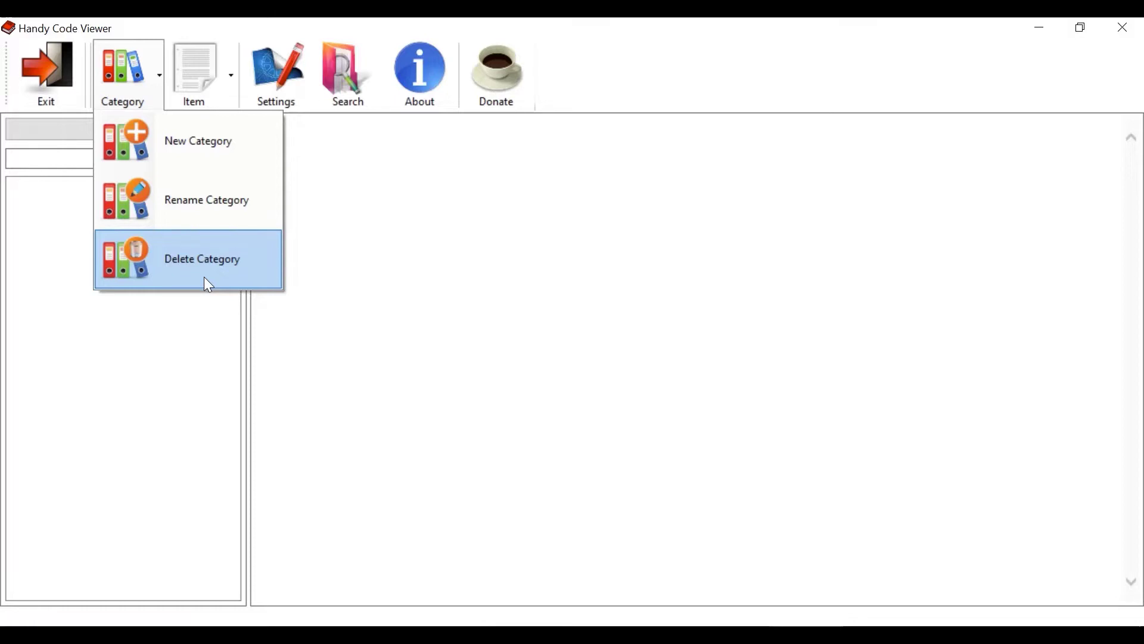
click(213, 147)
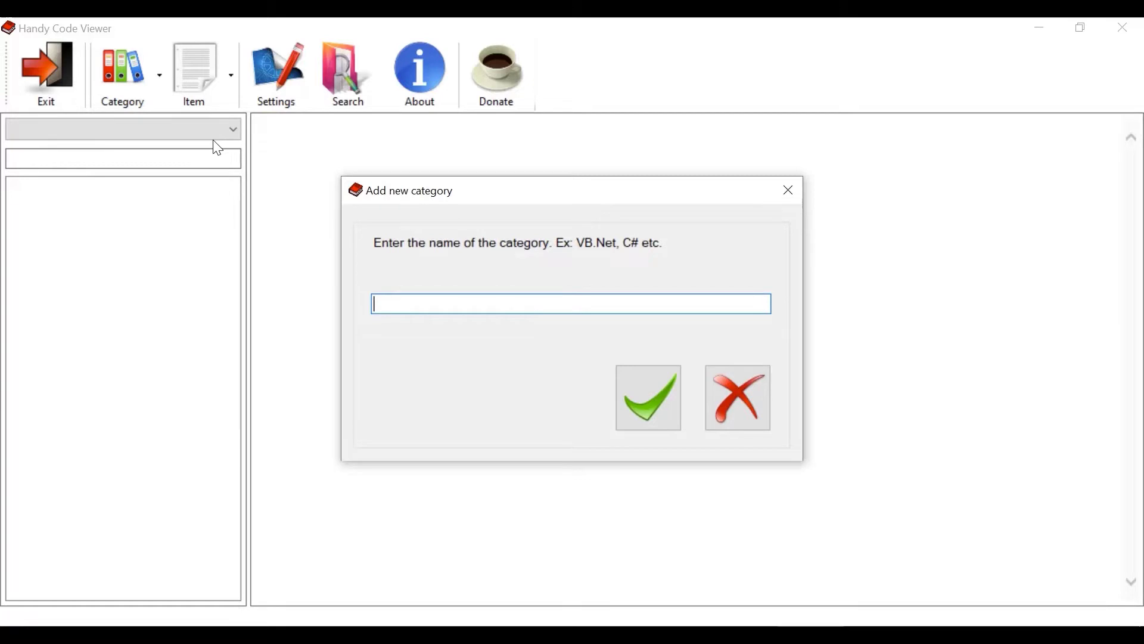
text(C#)
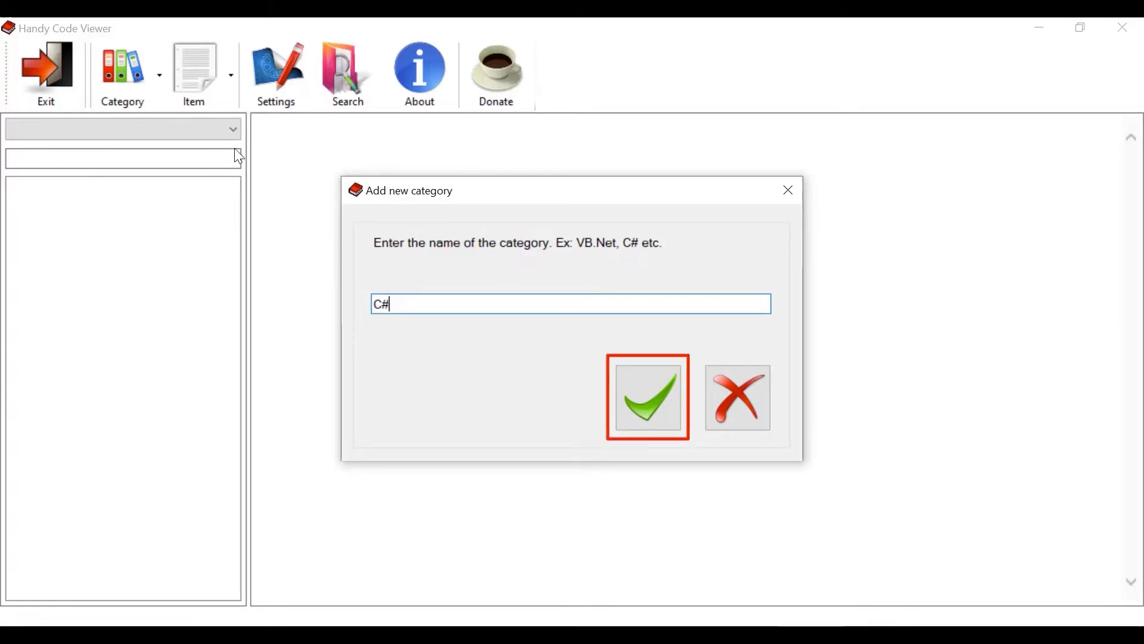
click(656, 418)
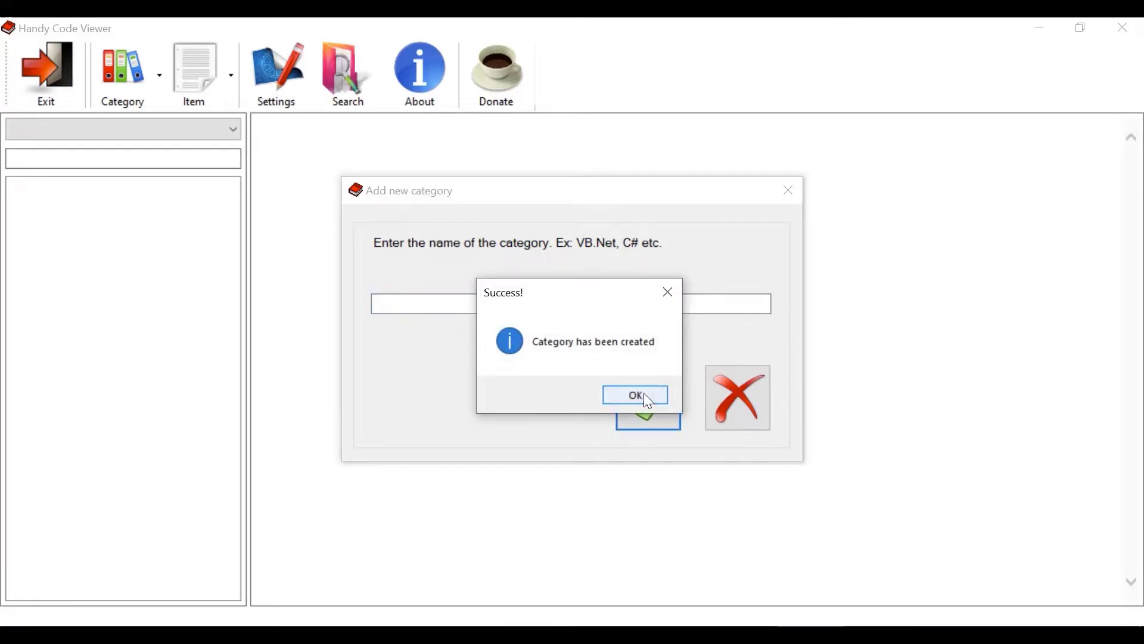
click(643, 393)
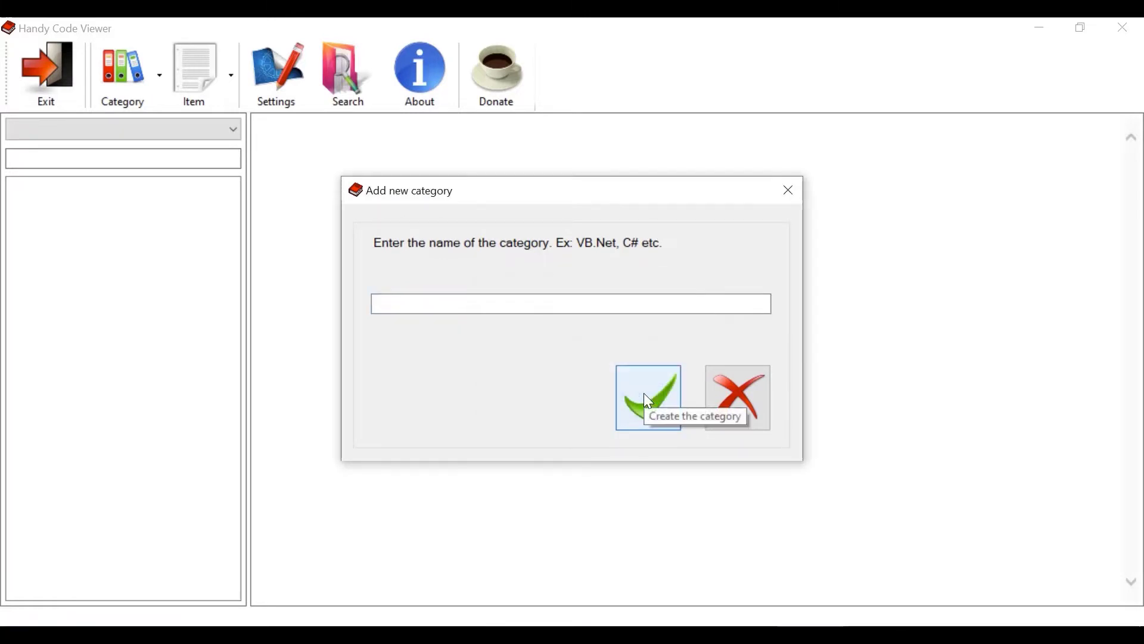
Create a new category named VB.Net and dismiss the confirmation
click(500, 308)
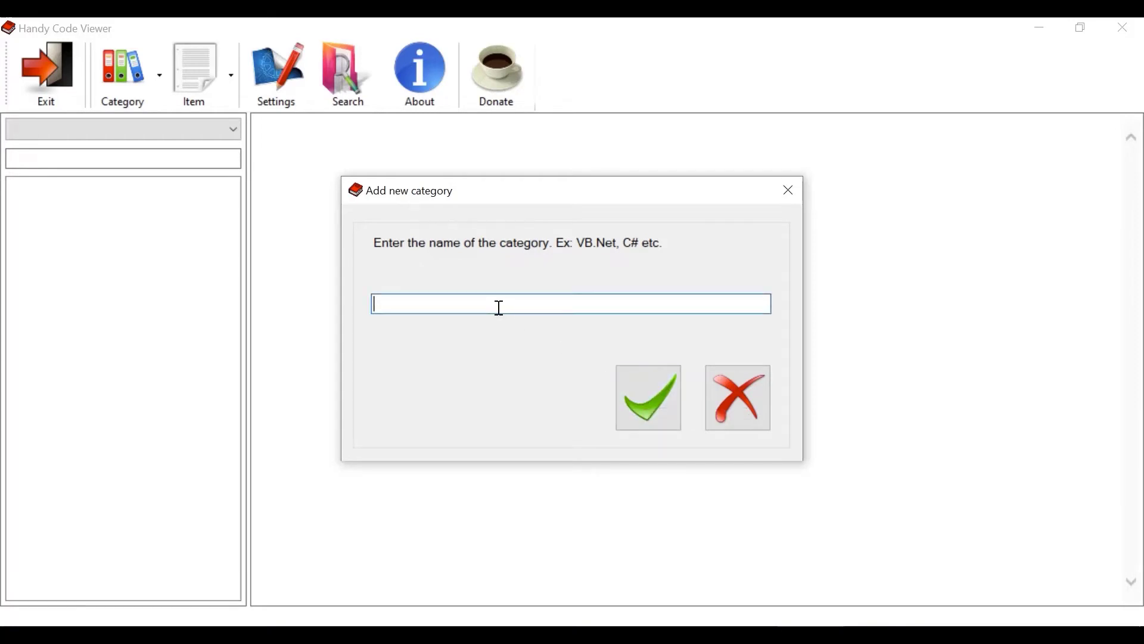
text(VB.Net)
click(641, 384)
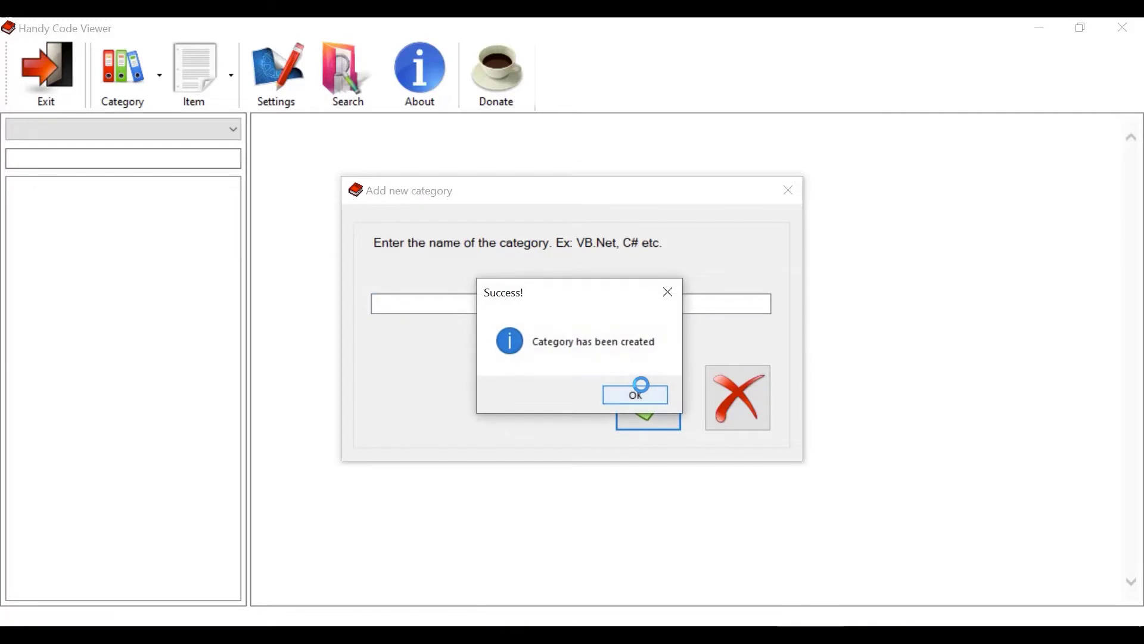
click(642, 385)
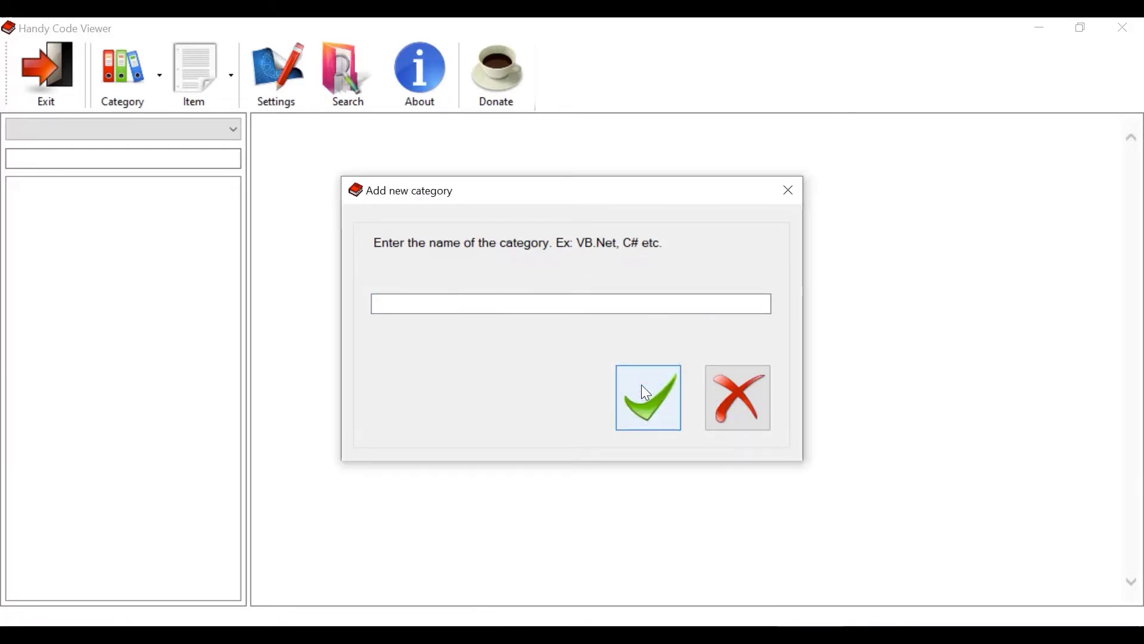
Add another category named EXCELVBA and dismiss the confirmation
click(459, 306)
text(EXCELVBA)
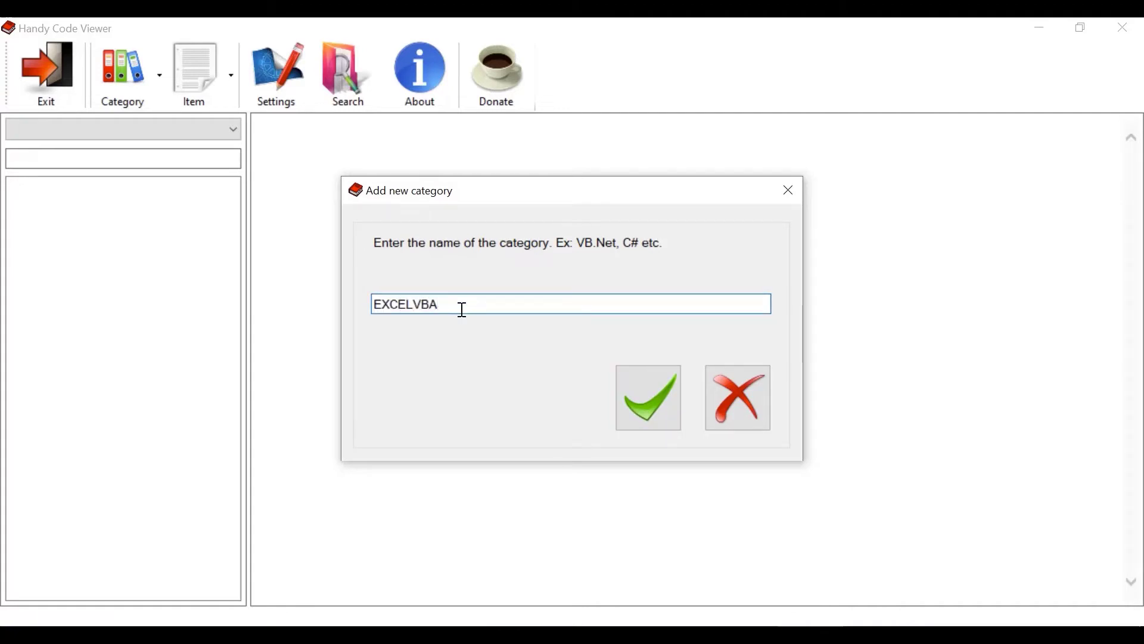
click(636, 398)
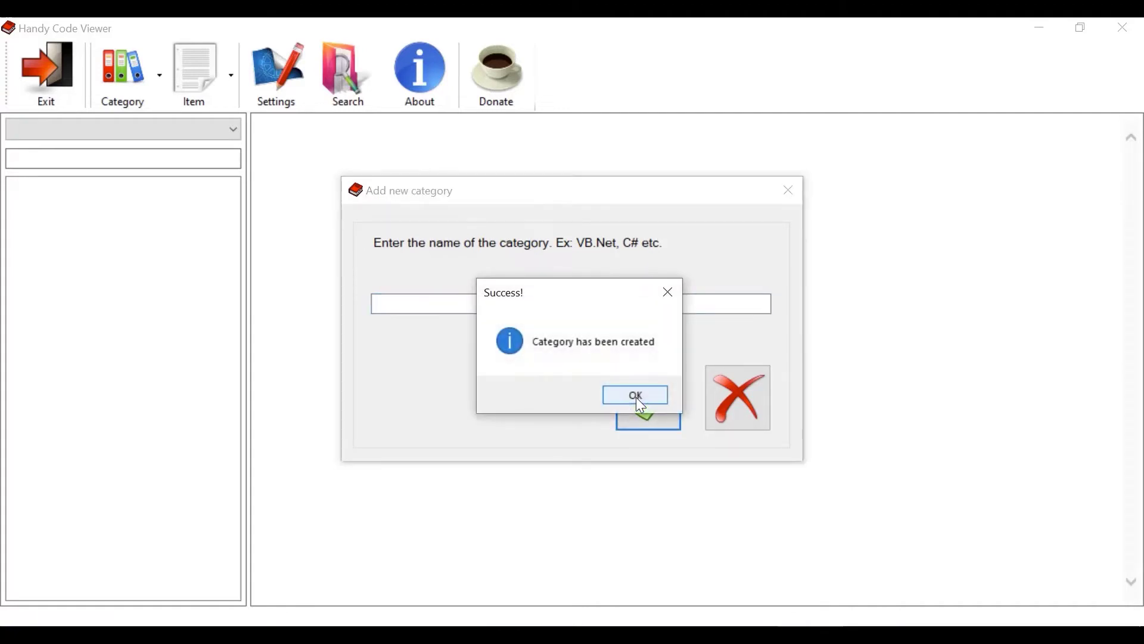
click(636, 396)
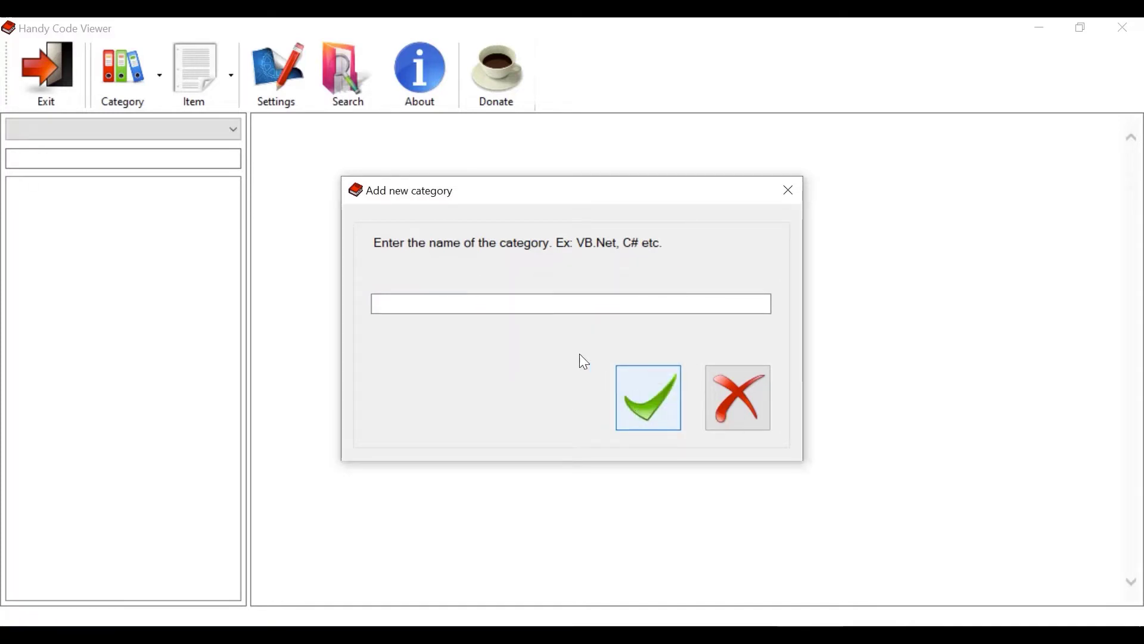
Create a category named Word VBA, close the new category dialog and check the list of categories
click(527, 307)
text(Word VBA)
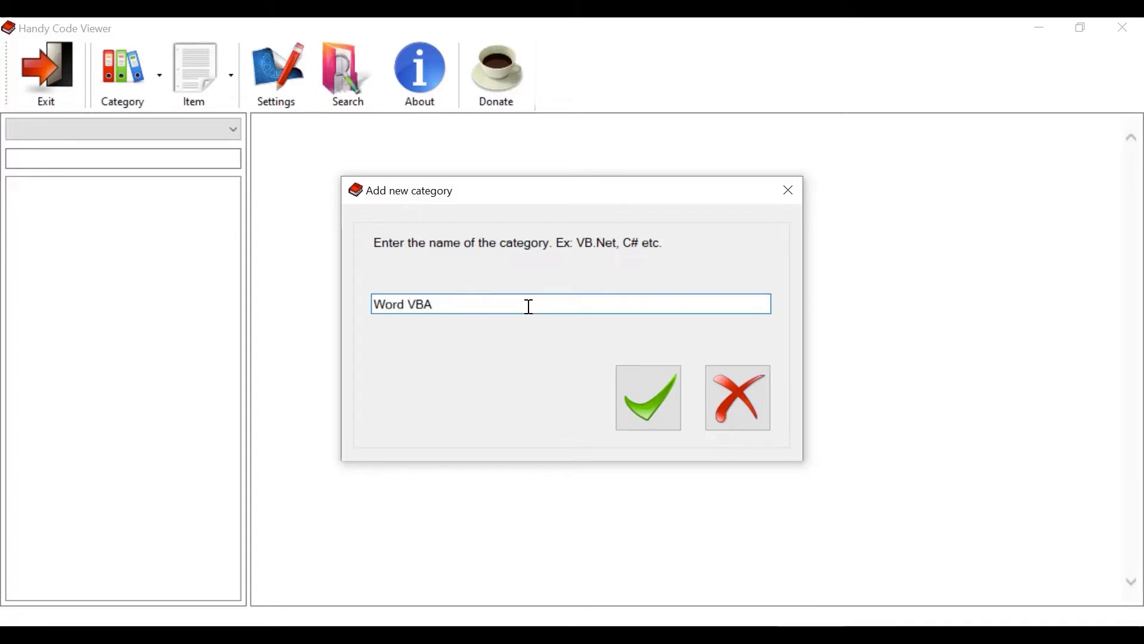
click(639, 398)
click(647, 405)
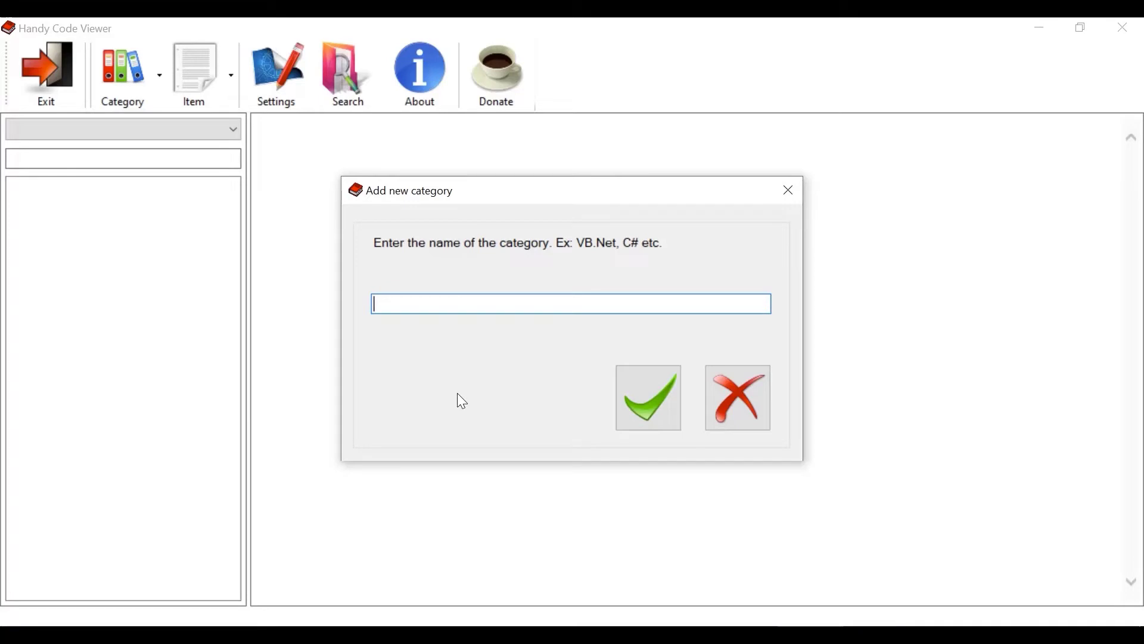
click(742, 420)
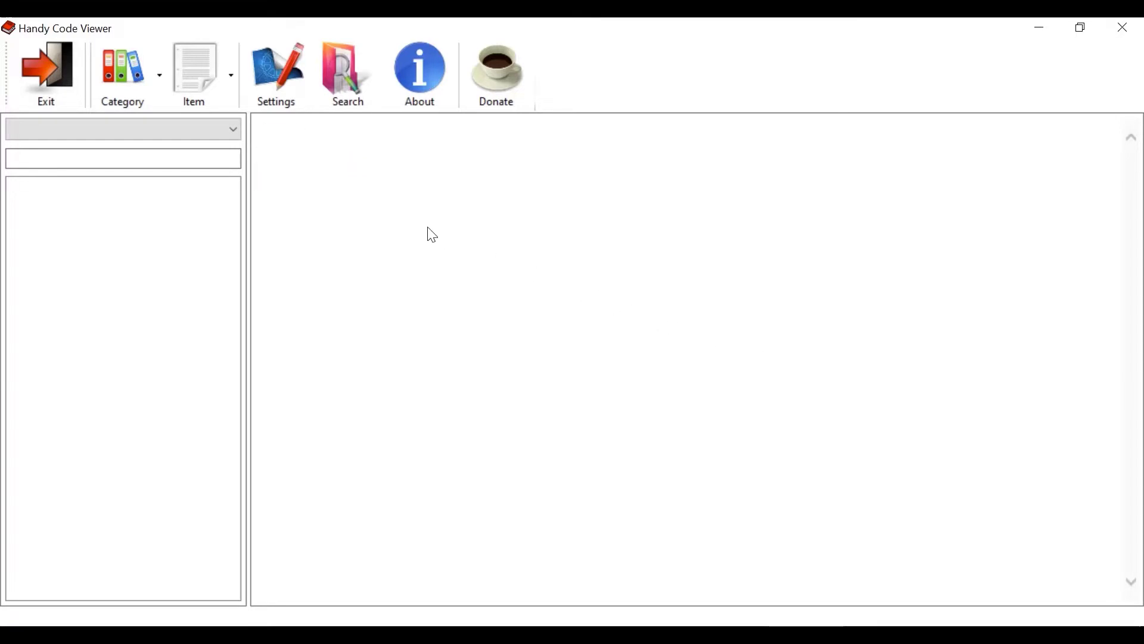
click(239, 134)
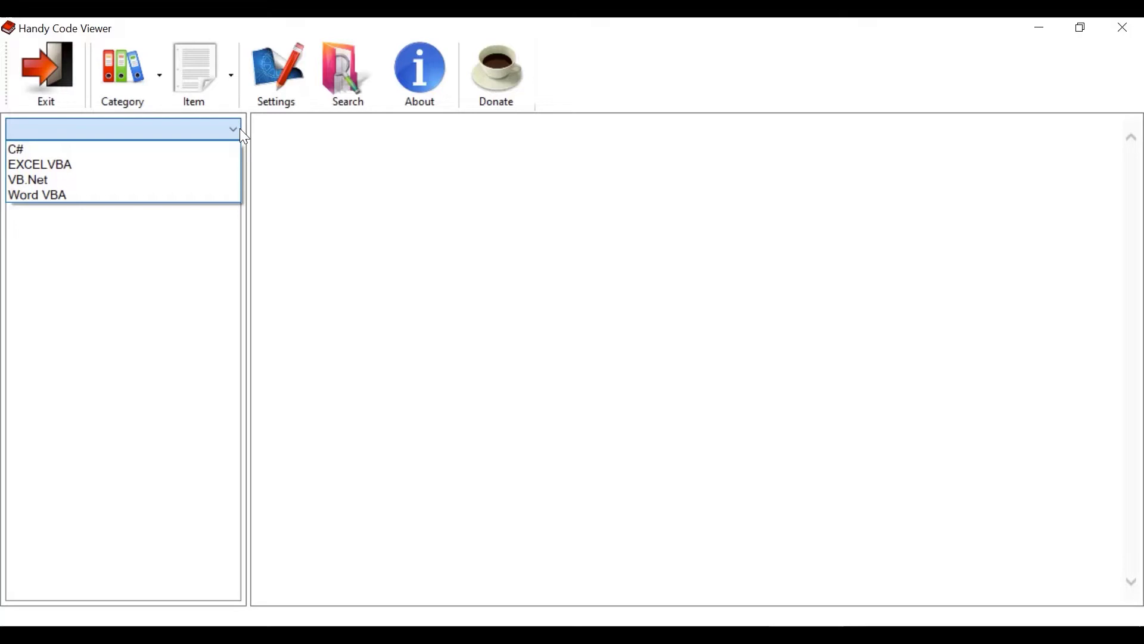
click(129, 69)
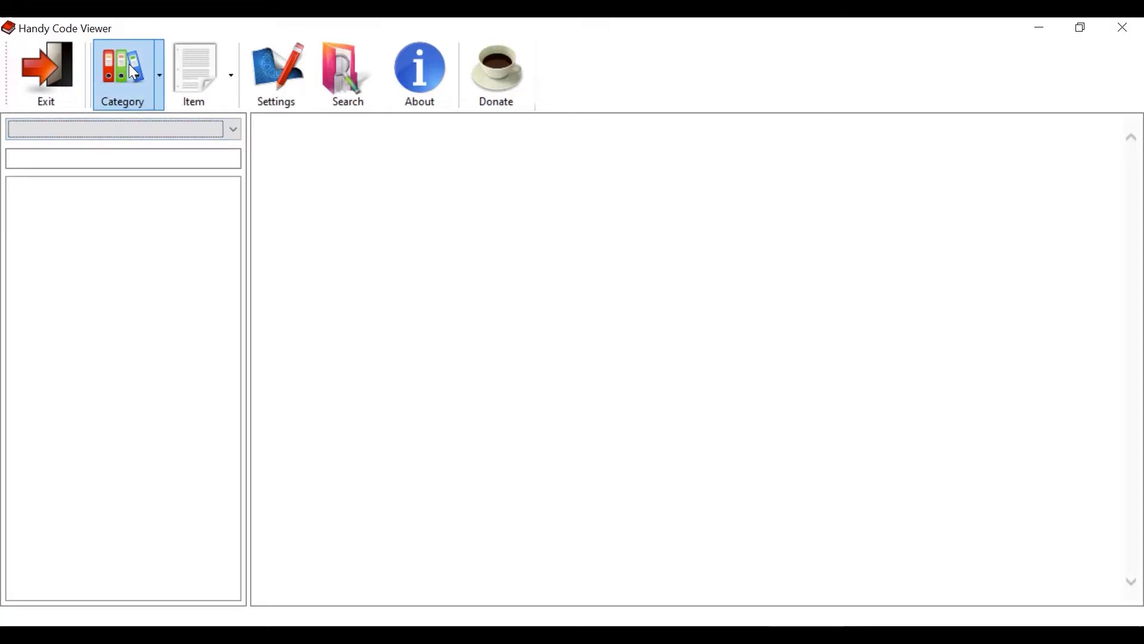
Rename the EXCELVBA category to Excel VBA and check the new name in the category list
click(132, 67)
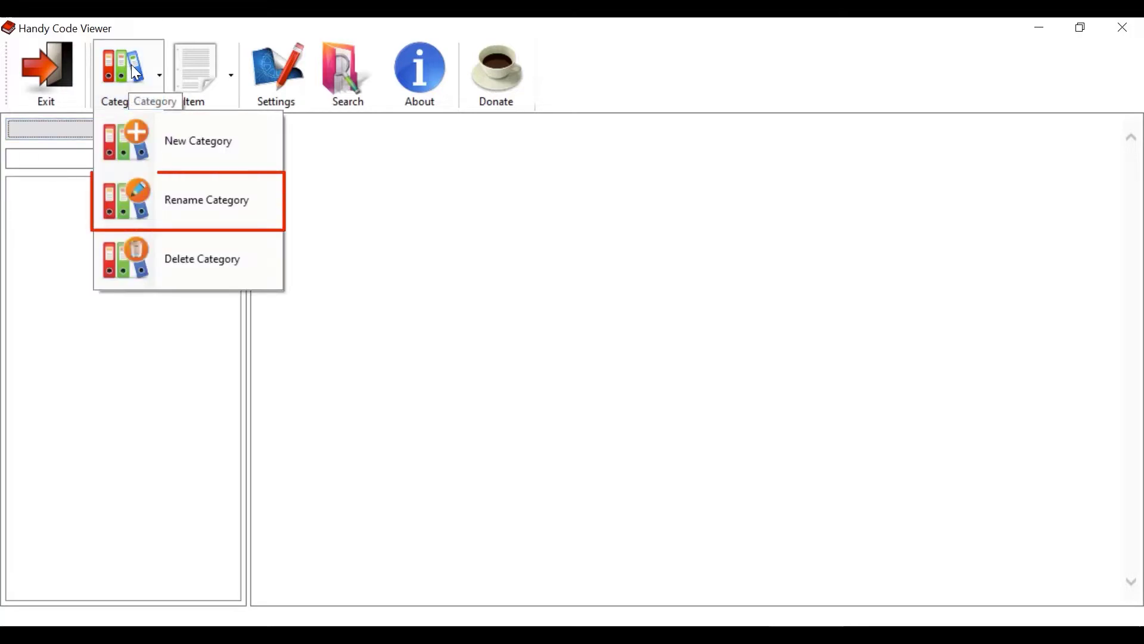
click(131, 66)
click(234, 130)
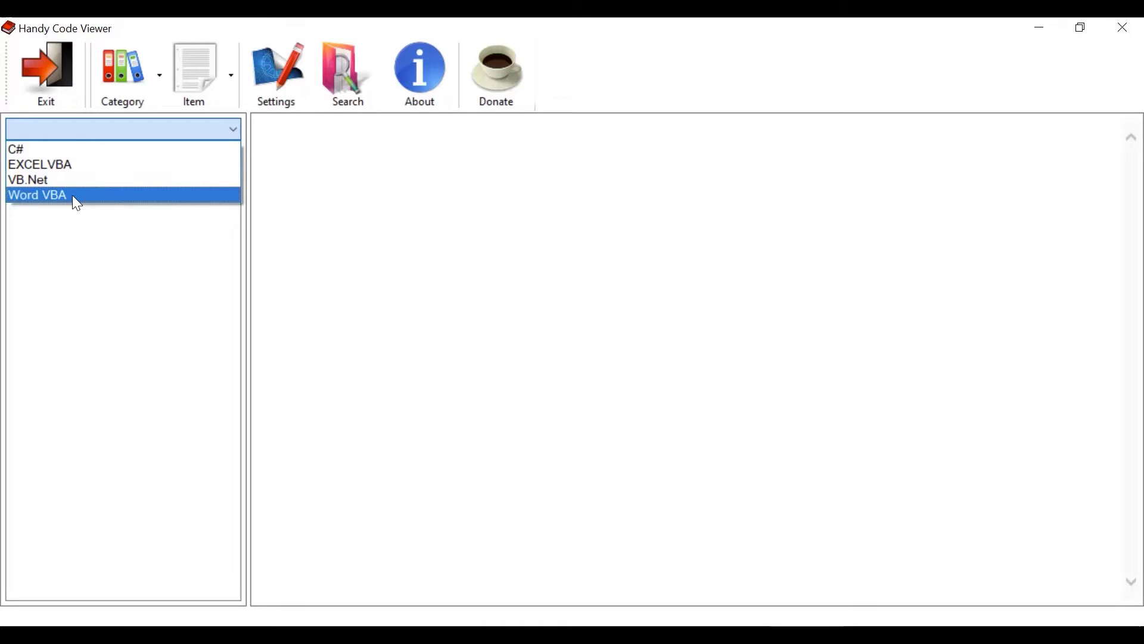
click(84, 168)
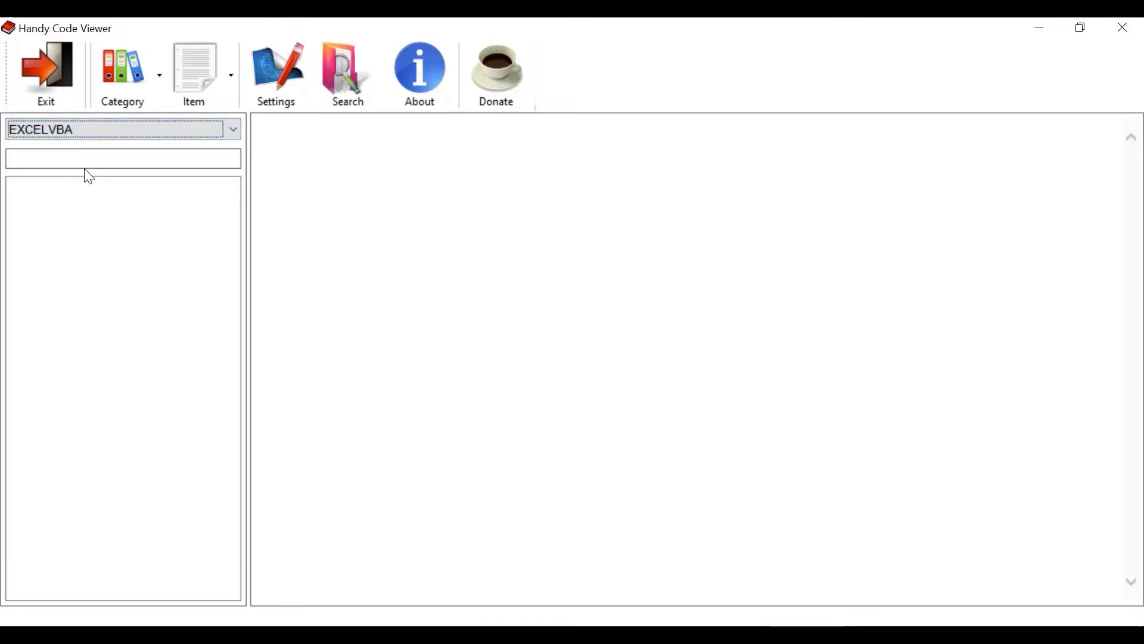
click(131, 76)
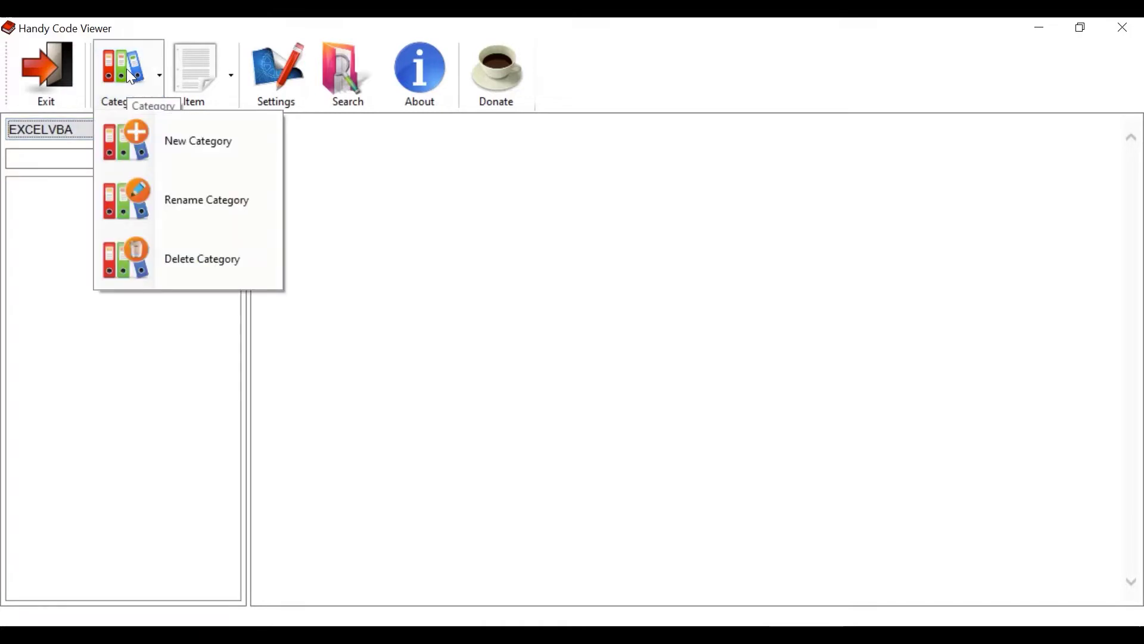
click(188, 203)
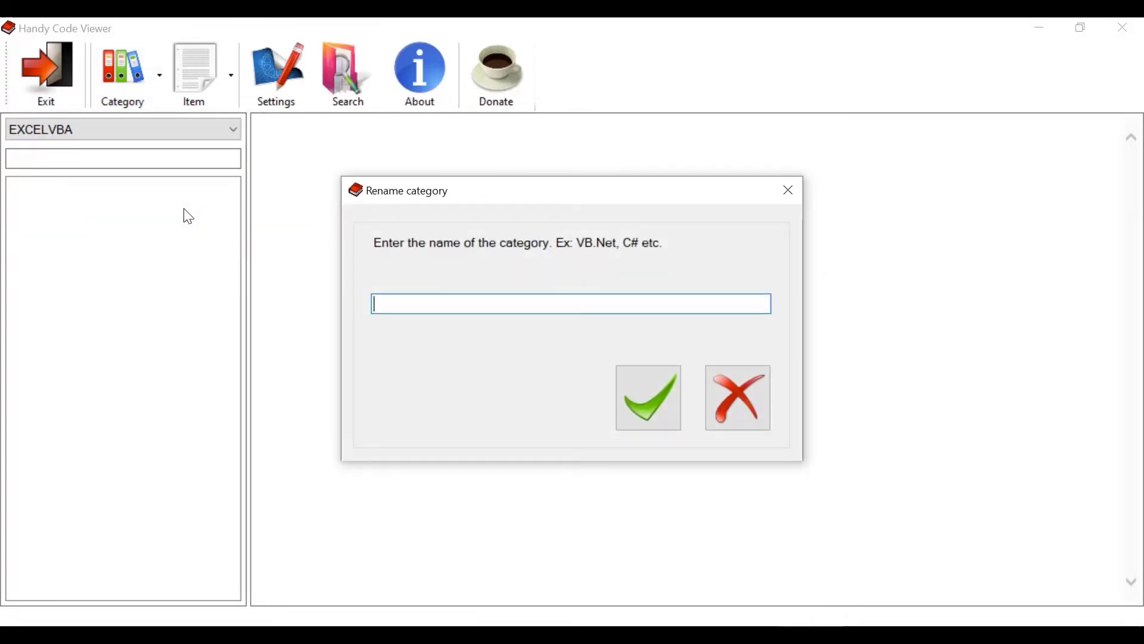
text(Excel VBA)
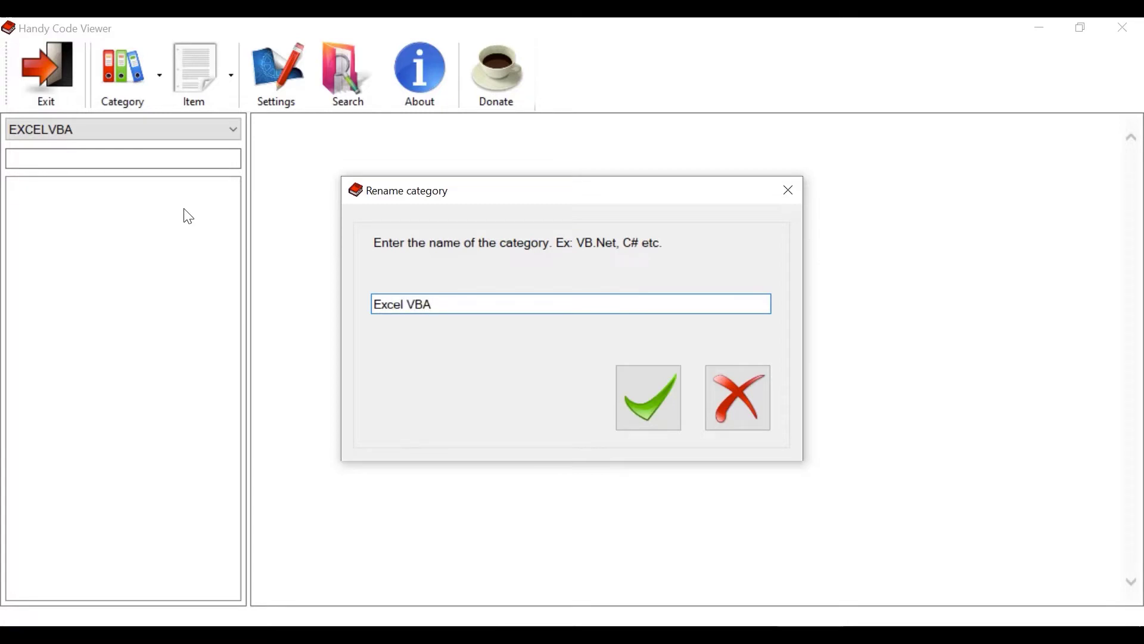
click(679, 426)
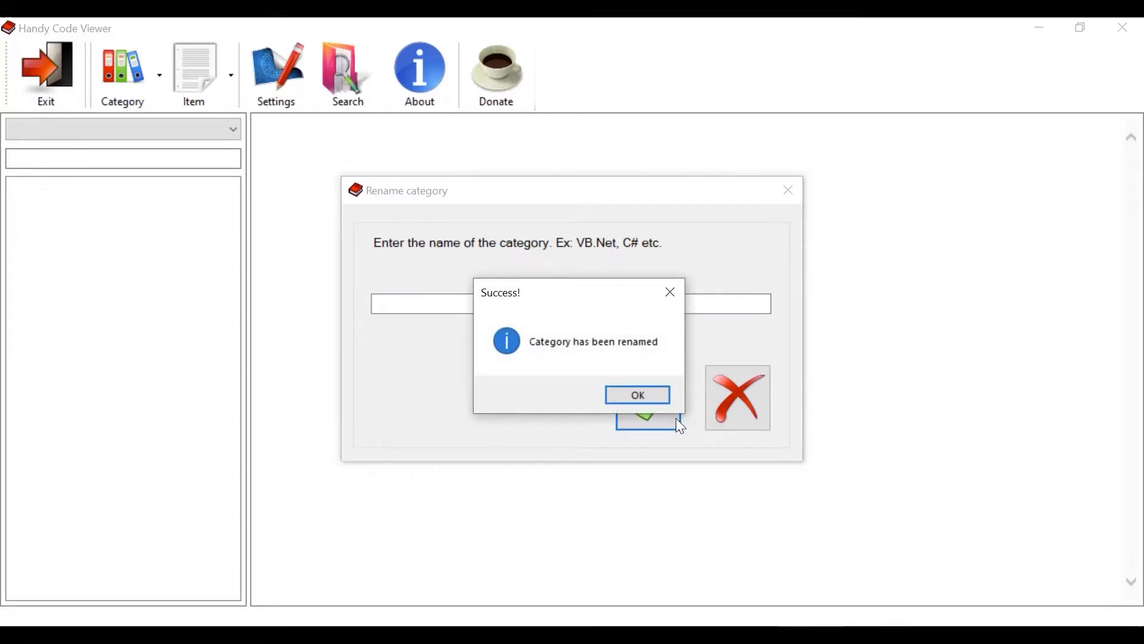
click(631, 397)
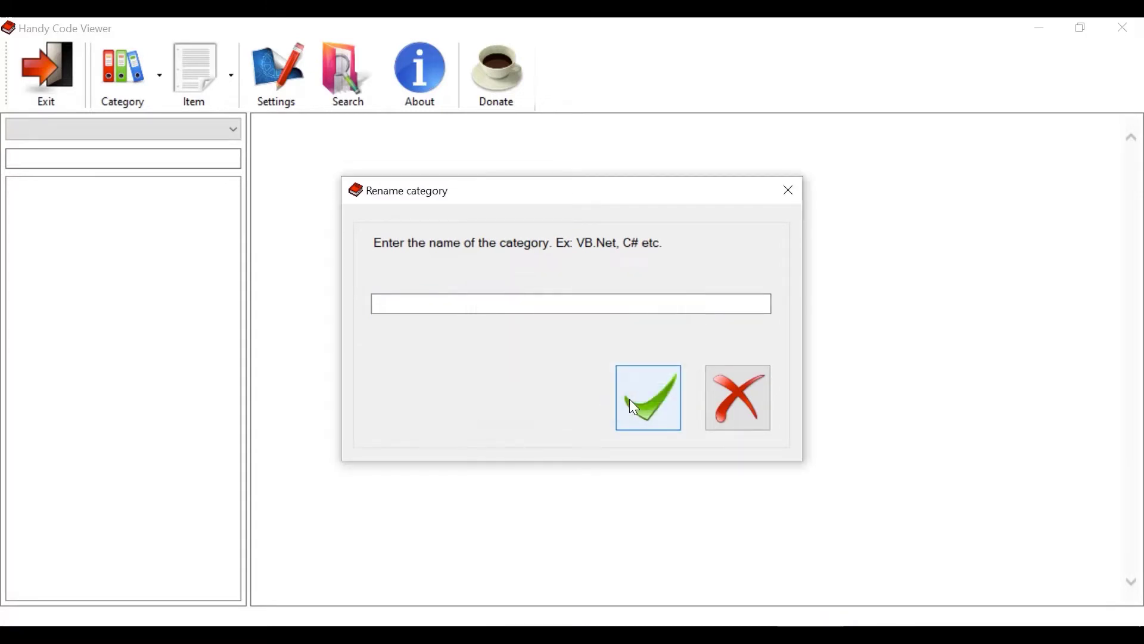
click(741, 398)
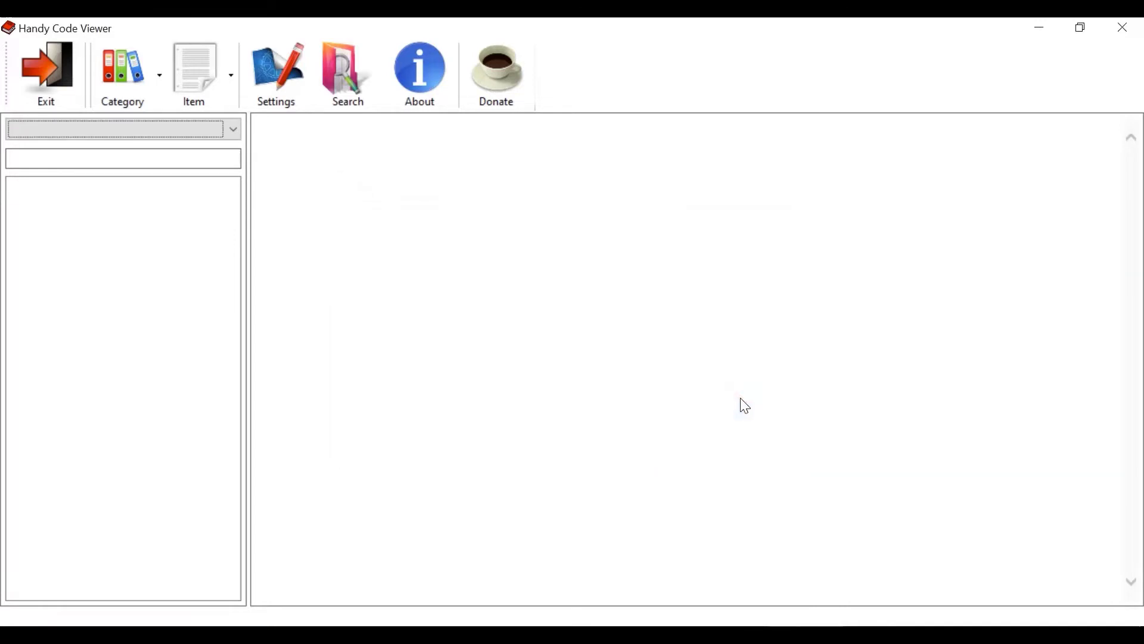
click(234, 127)
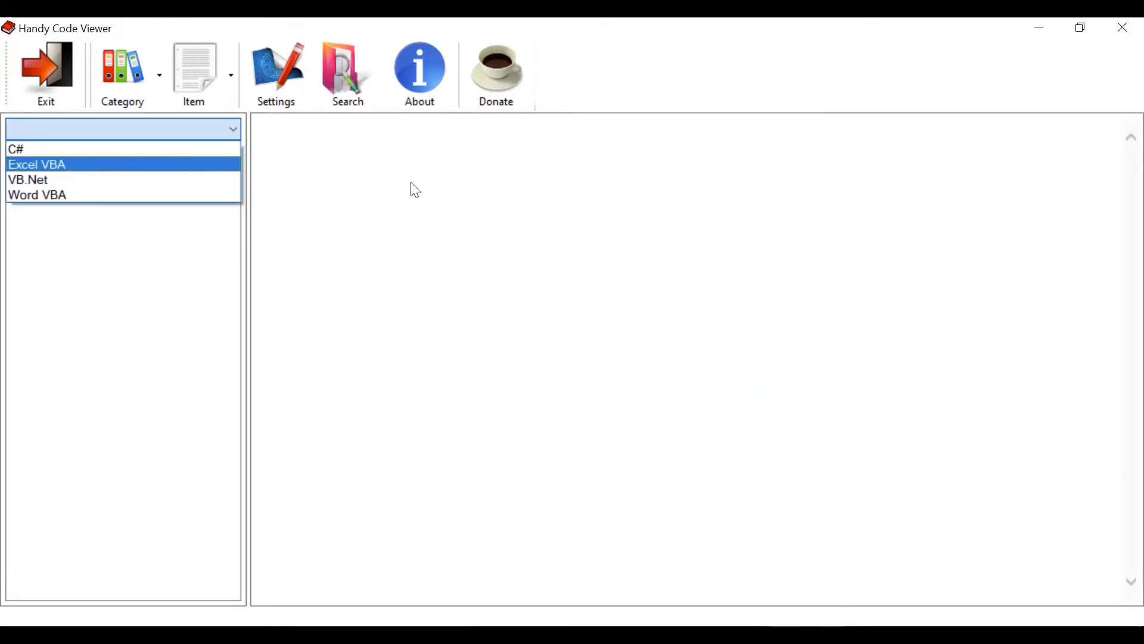
click(467, 202)
Create a category named PHP, dismiss the confirmation and close the new category dialog
click(125, 74)
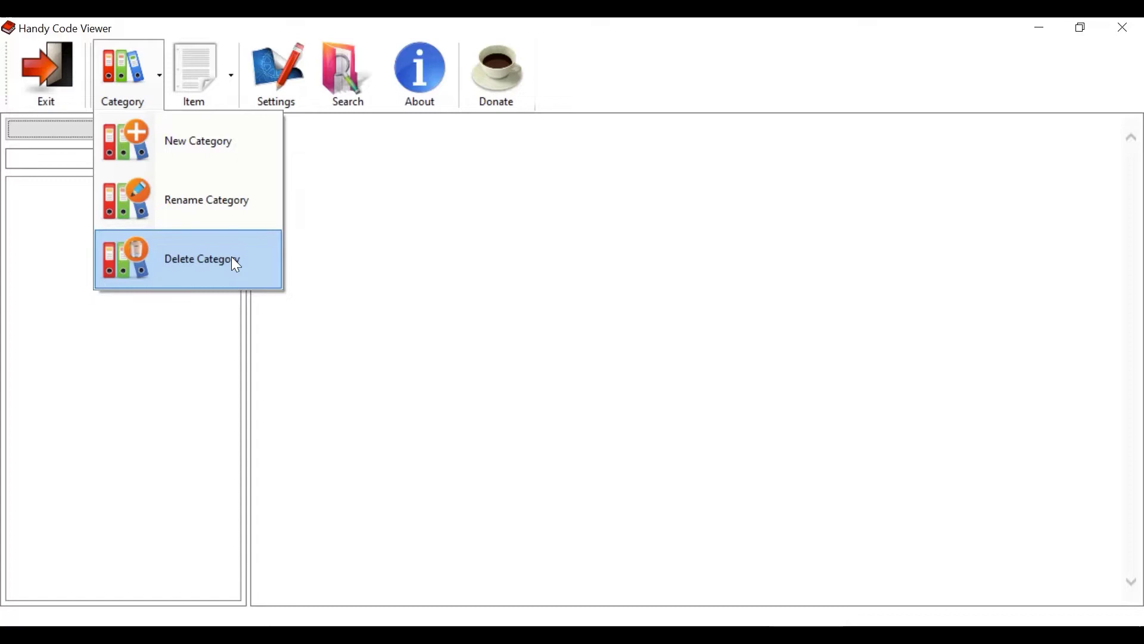
click(213, 159)
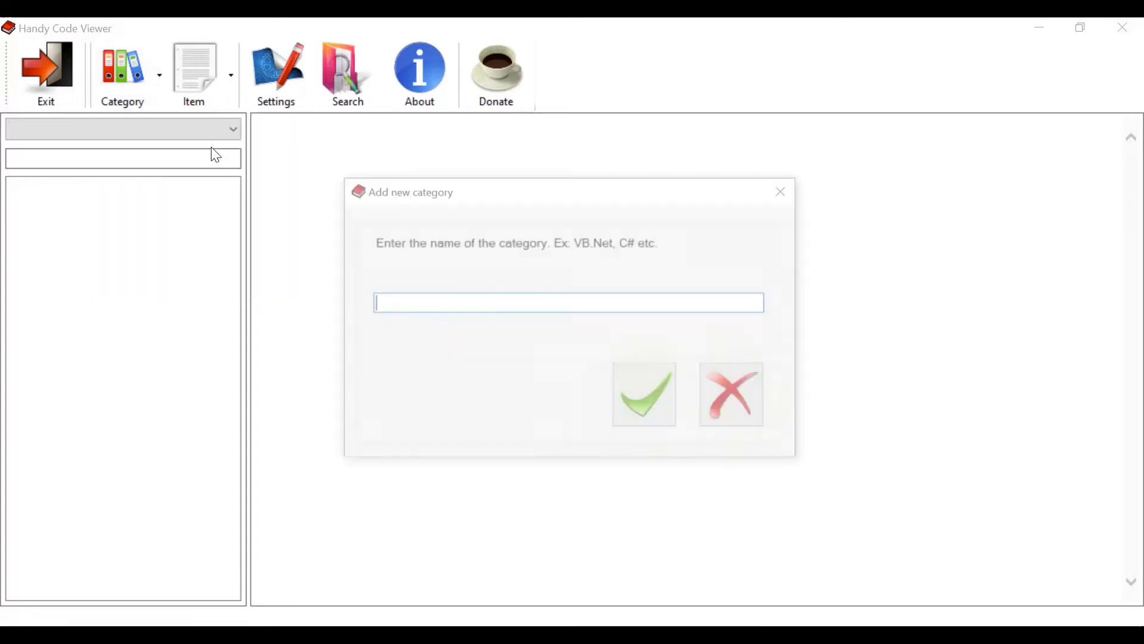
text(PHP)
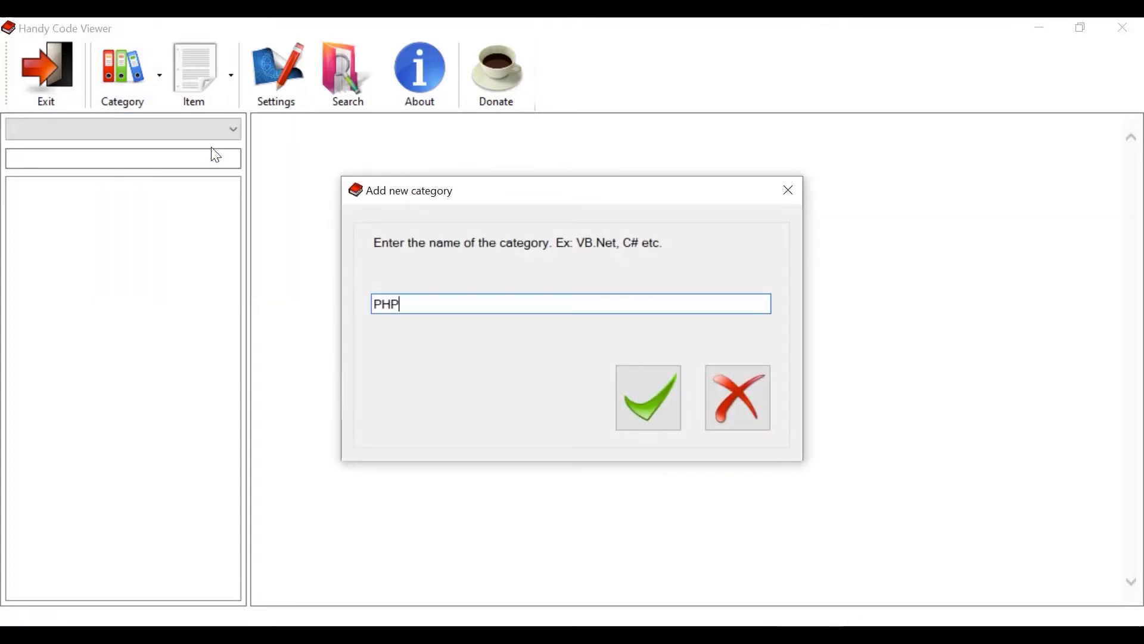
click(662, 409)
click(643, 398)
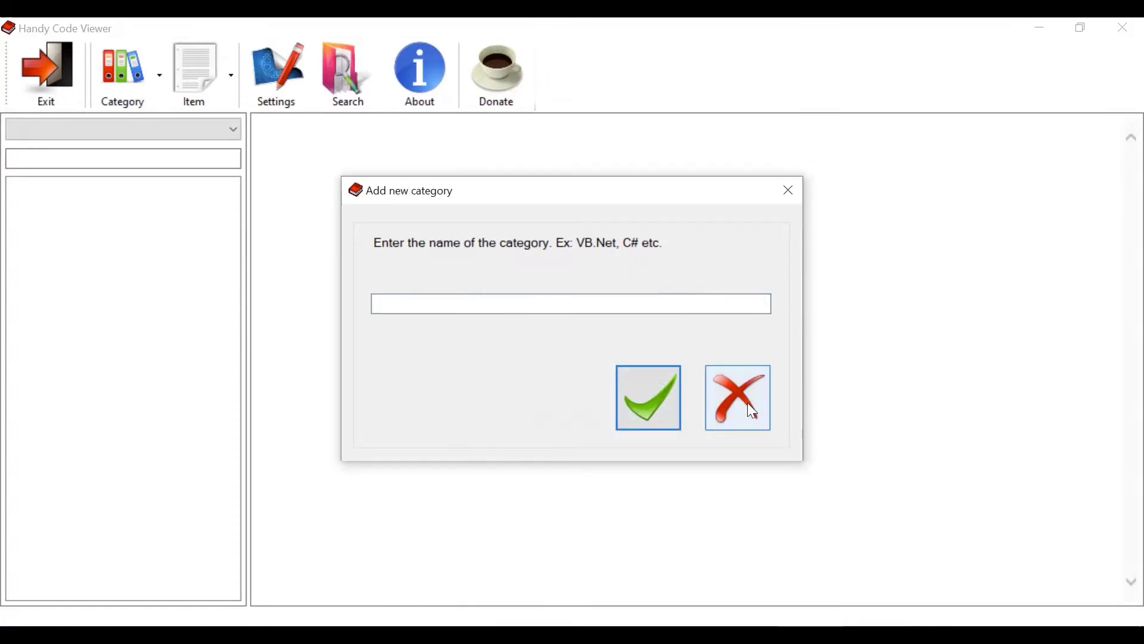
click(750, 406)
Delete the PHP category, confirm the deletion and check the remaining entries in the category list
click(203, 127)
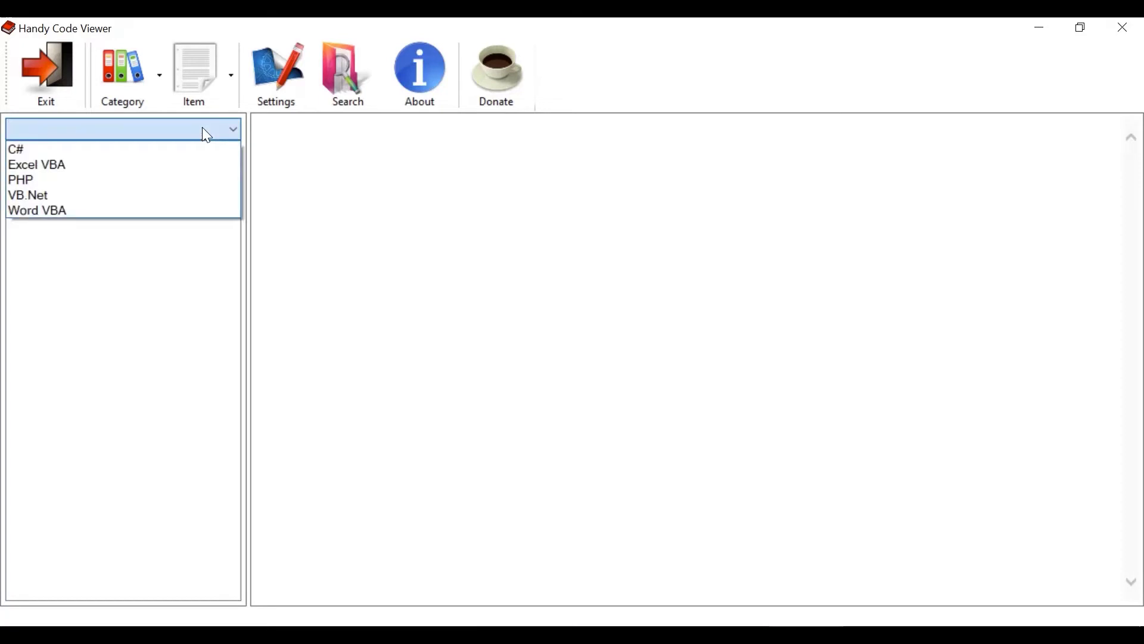
click(90, 182)
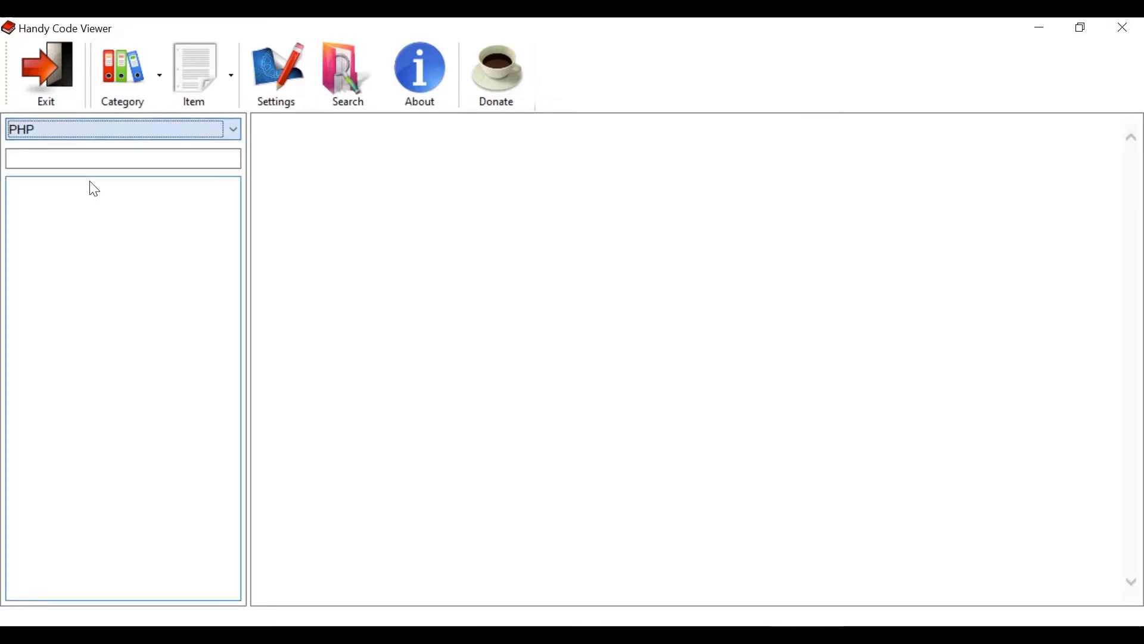
click(126, 90)
click(192, 258)
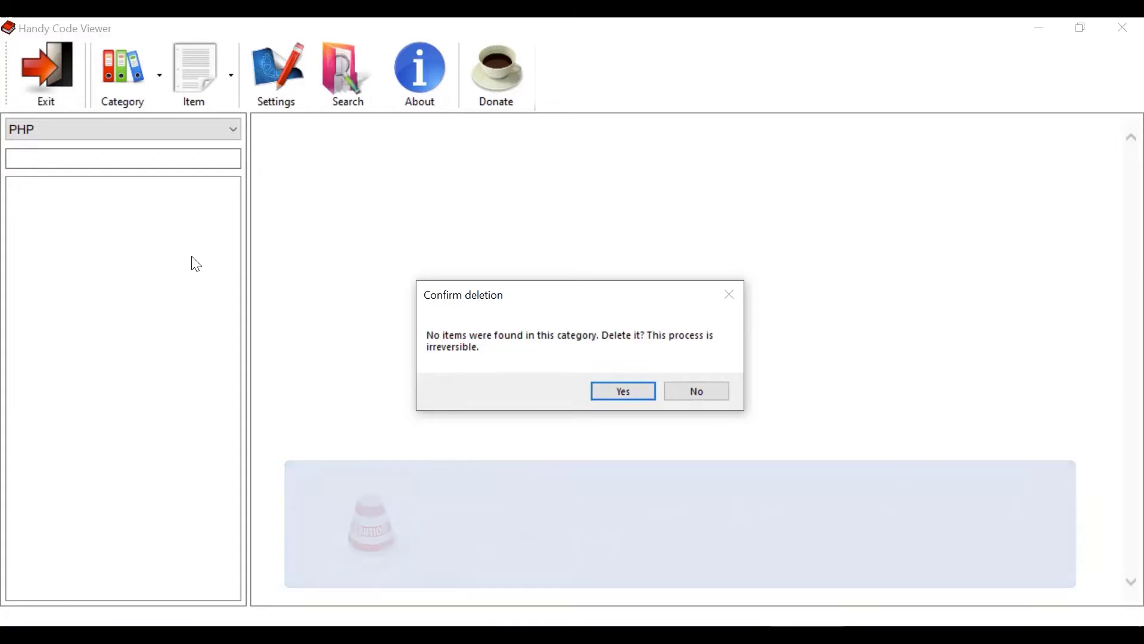
click(607, 385)
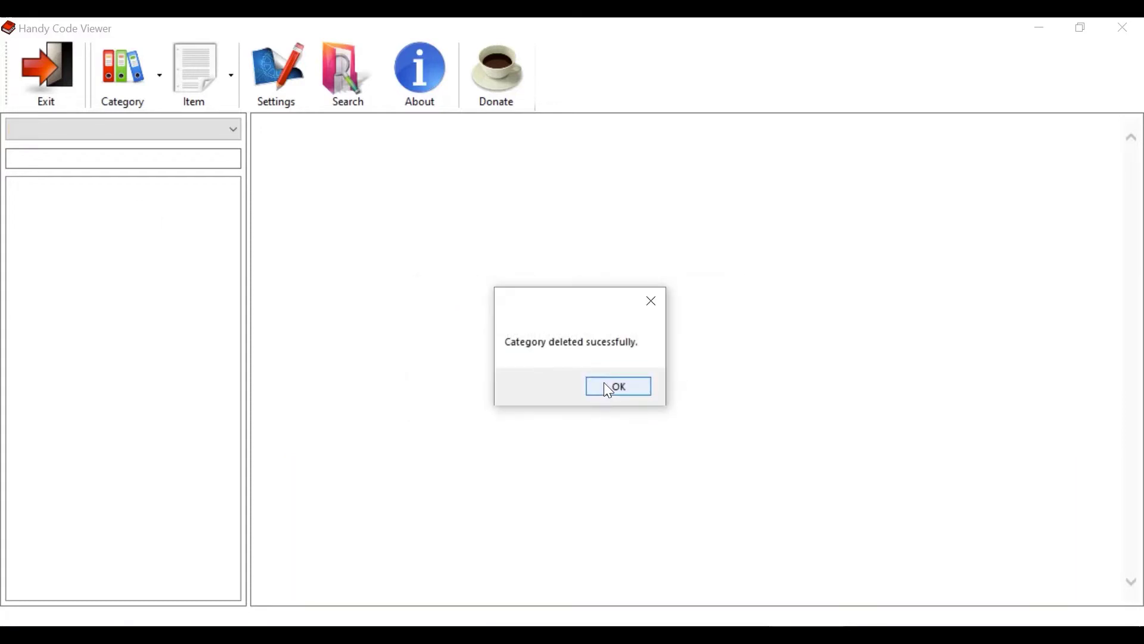
click(609, 391)
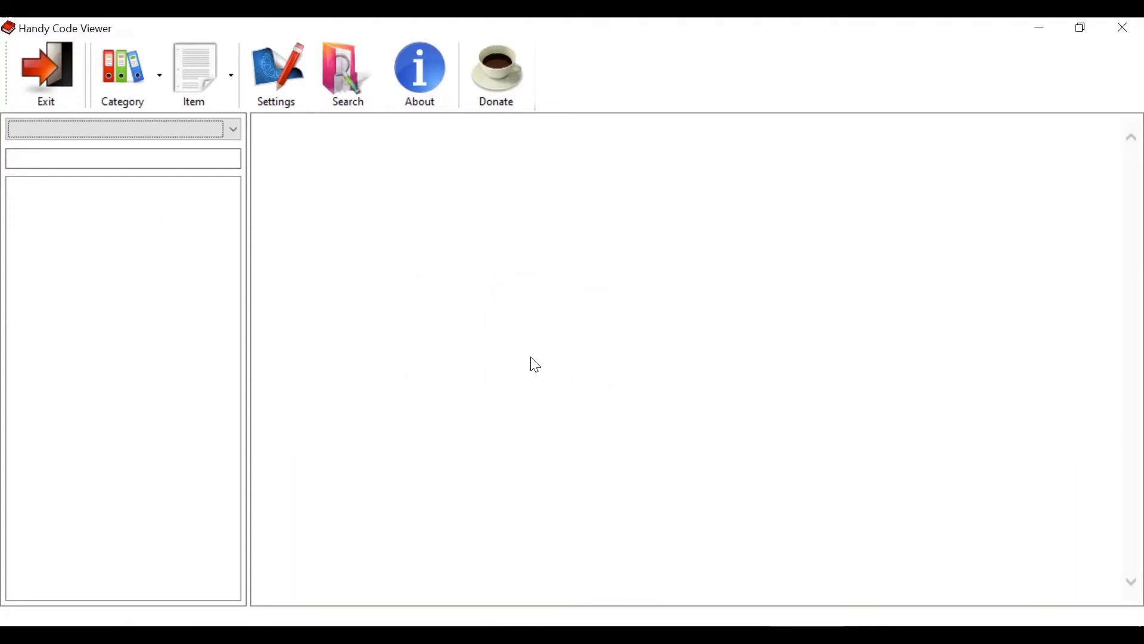
click(233, 135)
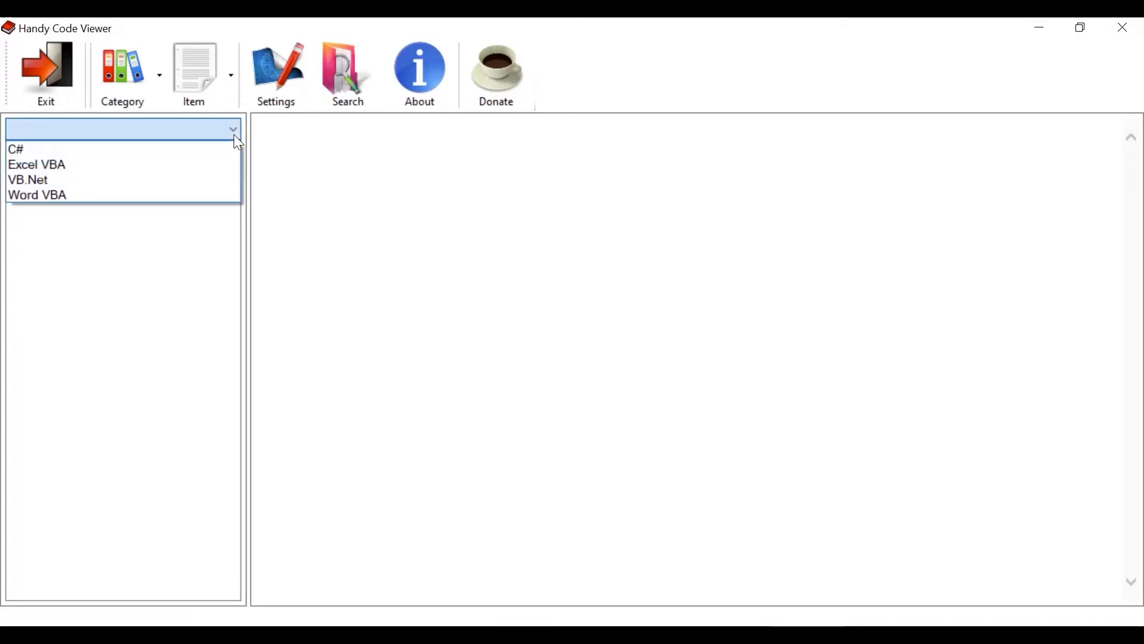
click(233, 135)
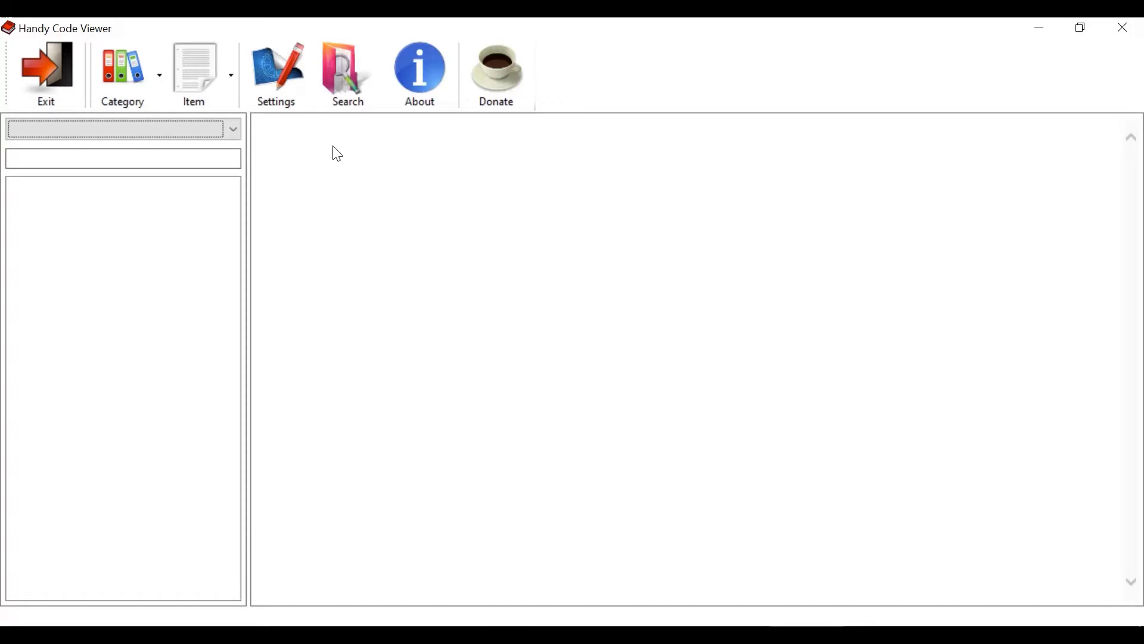
Open a form for a new item and review its title, category, code and syntax highlighting fields
click(173, 62)
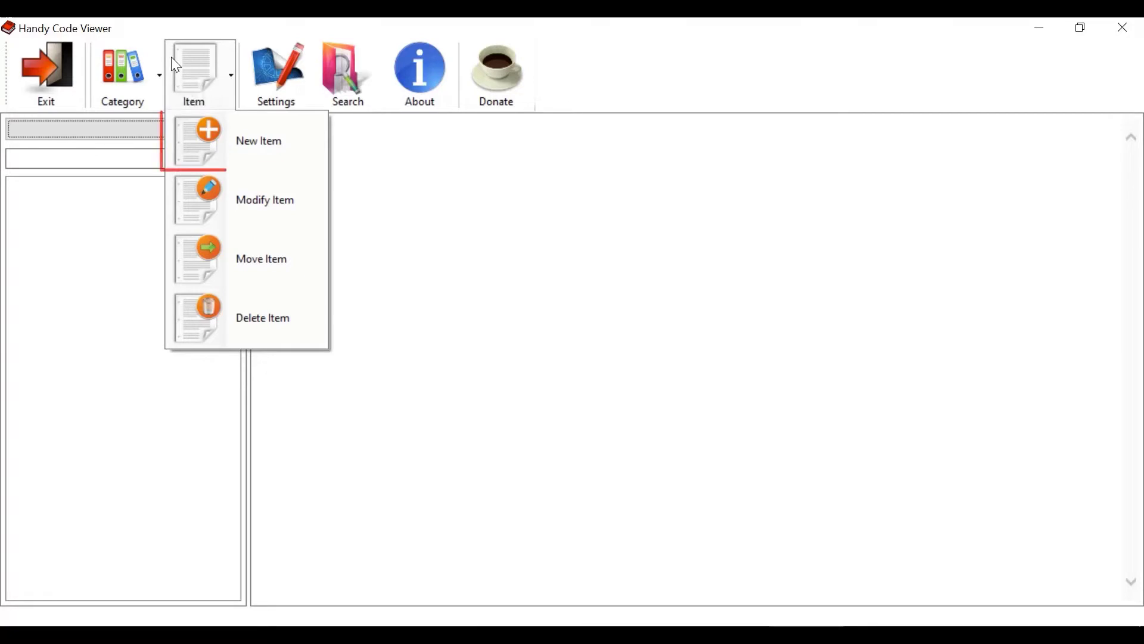
click(258, 150)
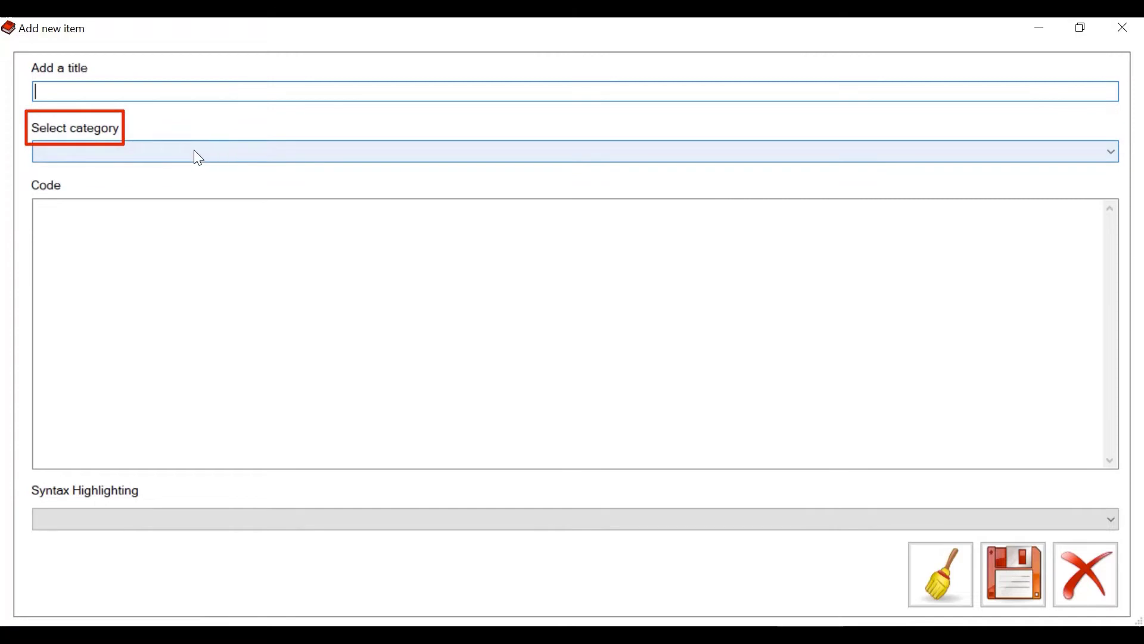
click(223, 158)
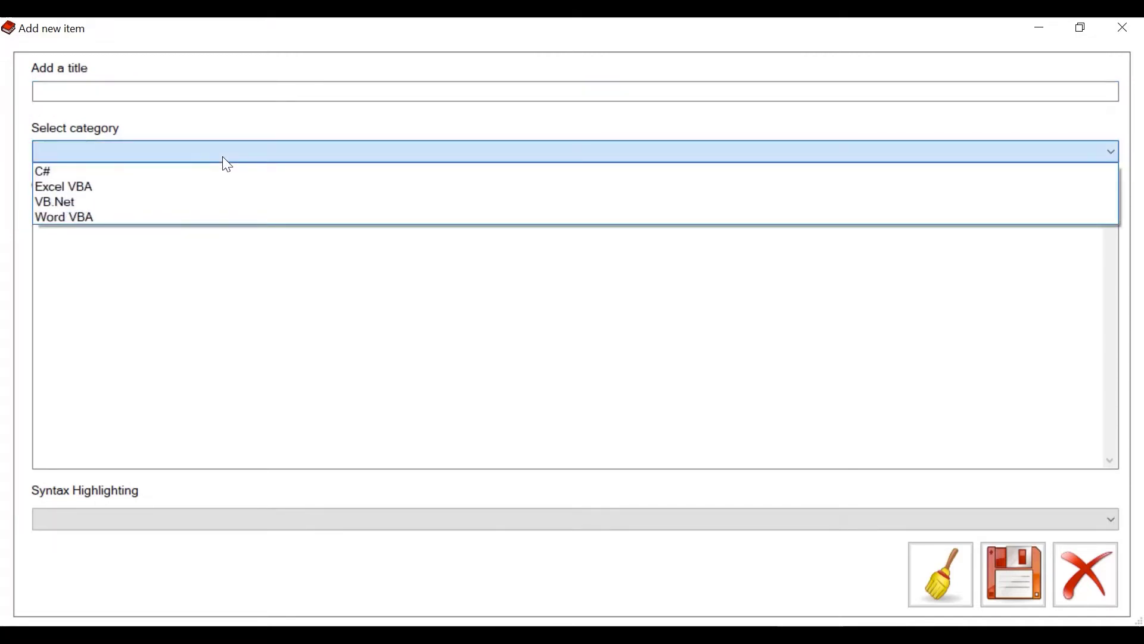
click(213, 252)
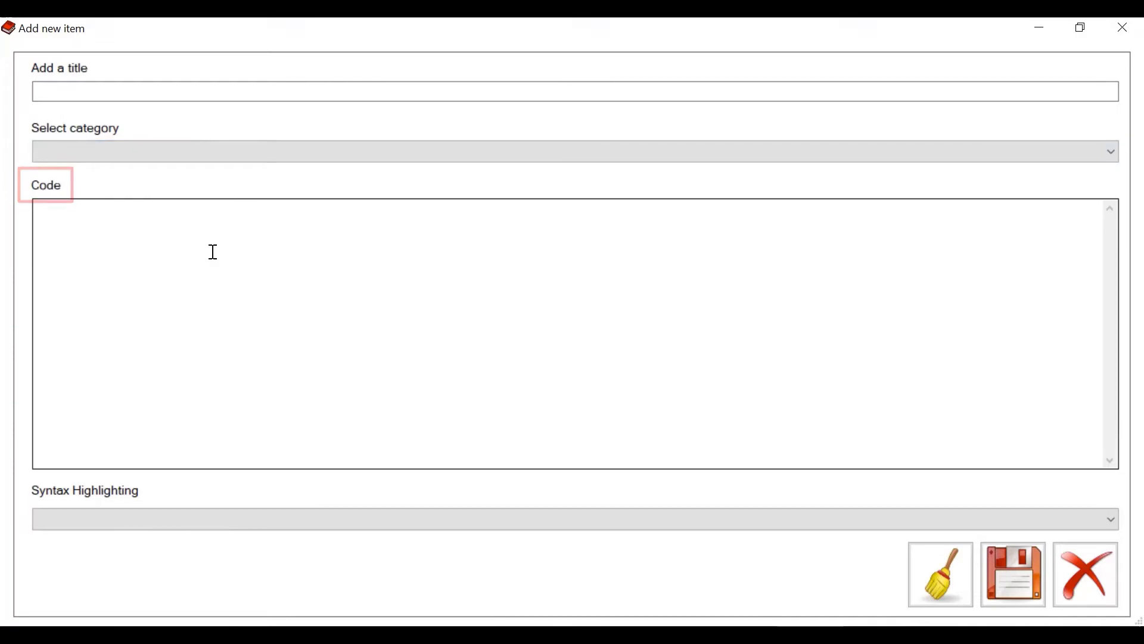
click(156, 532)
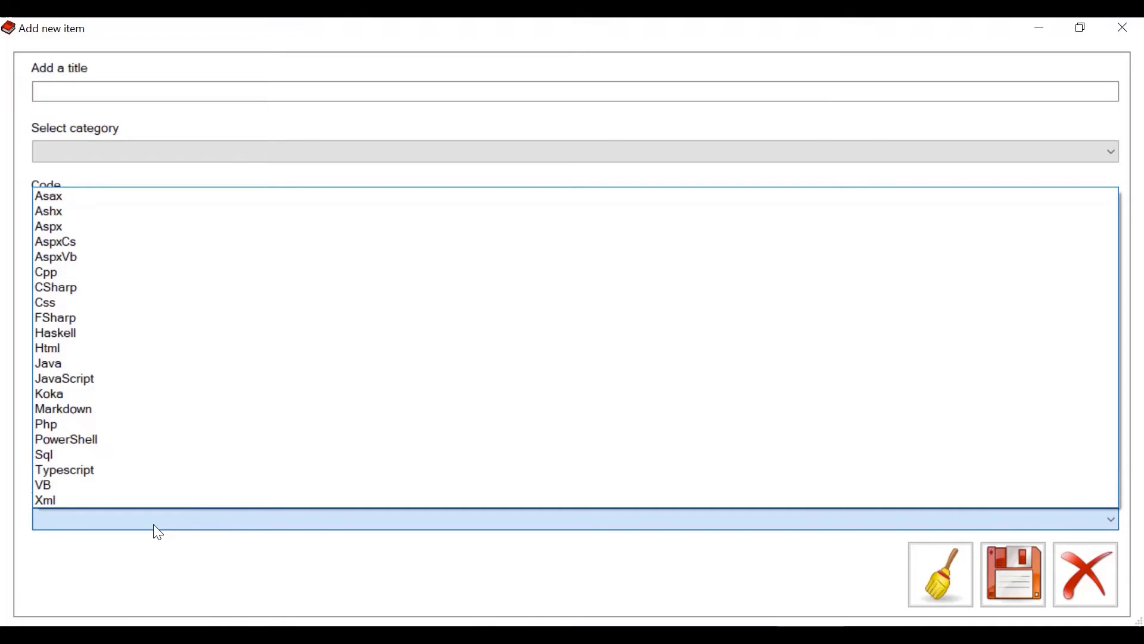
click(158, 532)
click(92, 95)
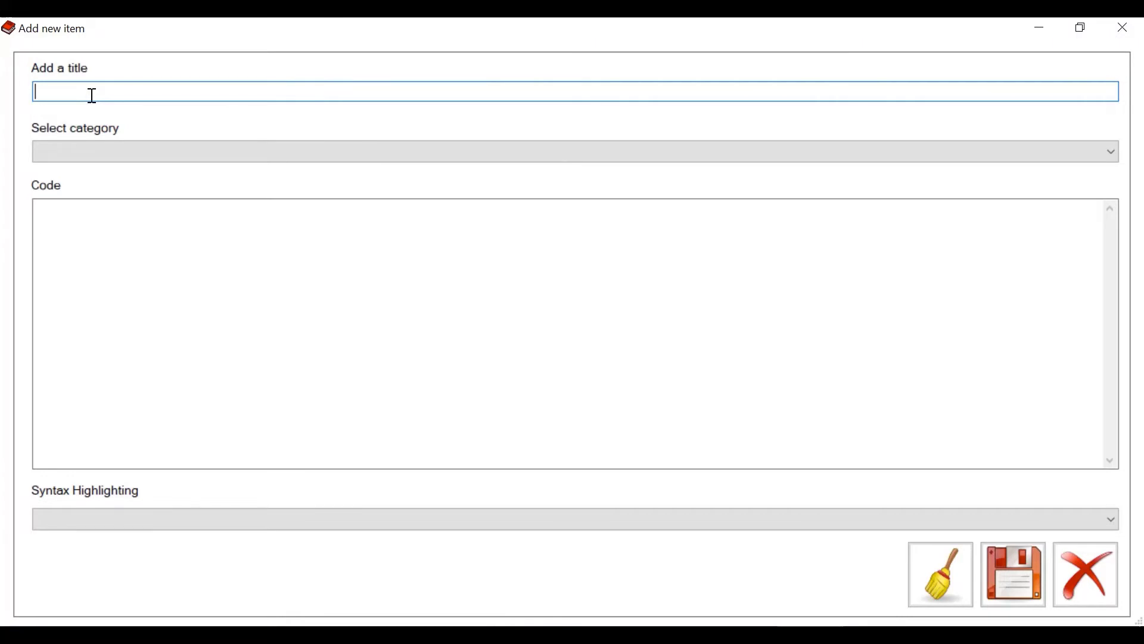
click(201, 332)
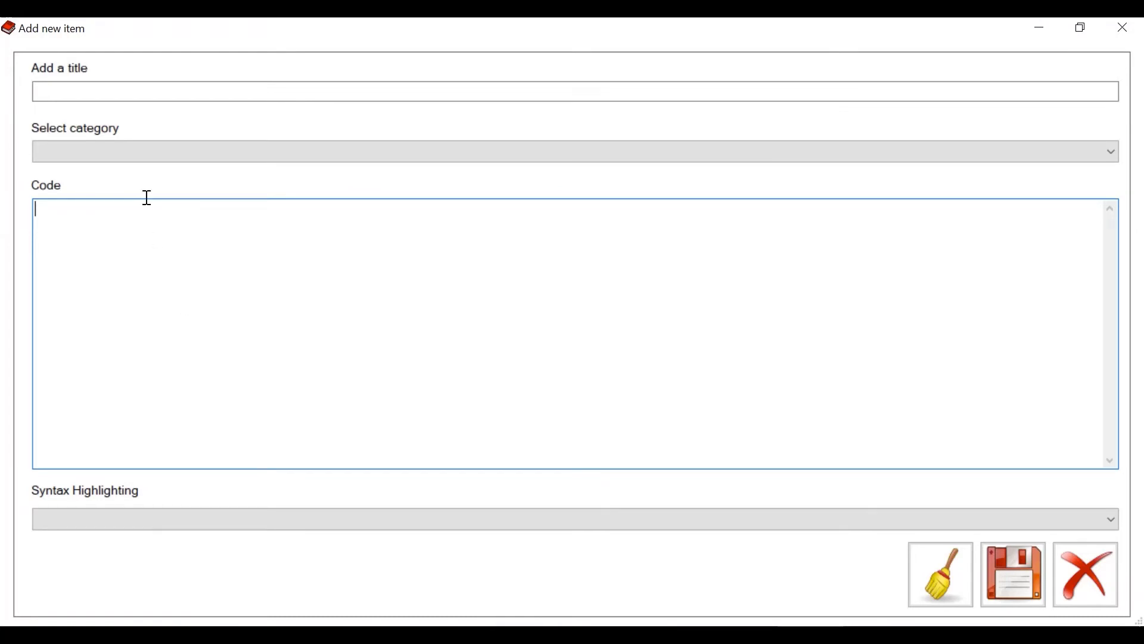
Set the category to C# and paste the Form1_Load and RandGoodLookingColor methods copied from Form1.cs in Visual Studio as the item's code
click(136, 151)
click(114, 169)
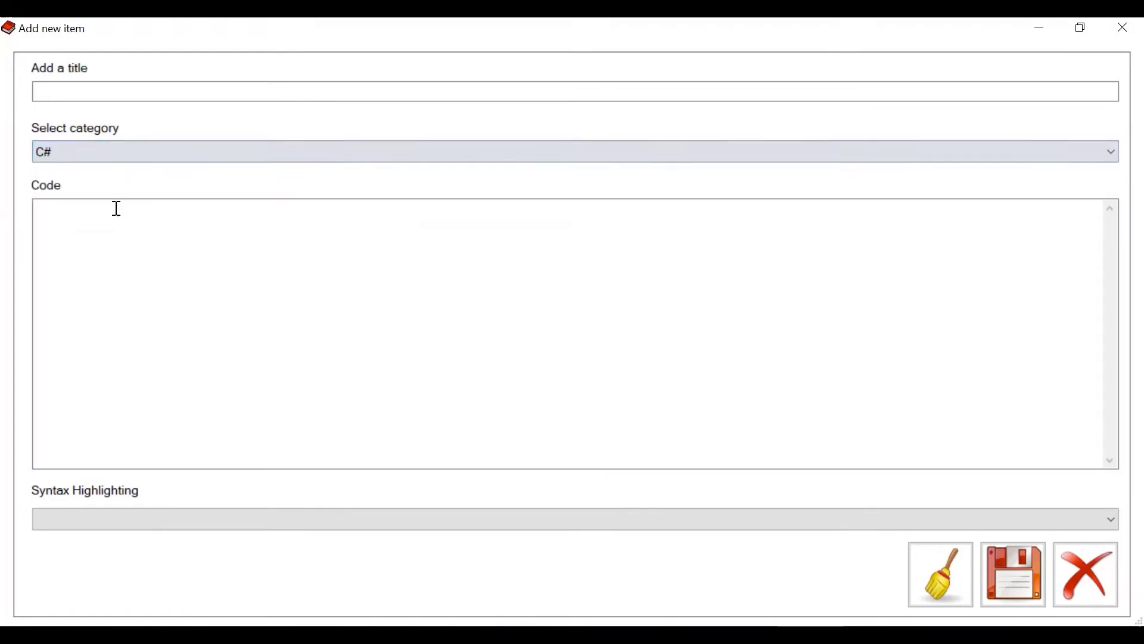
click(110, 239)
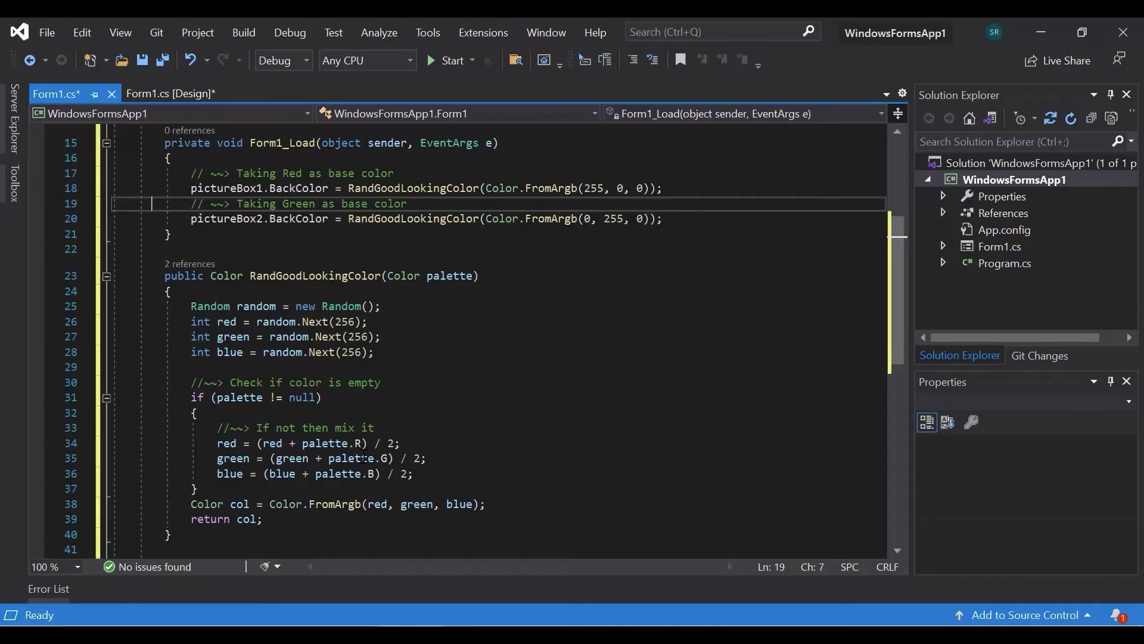
drag(173, 534, 32, 148)
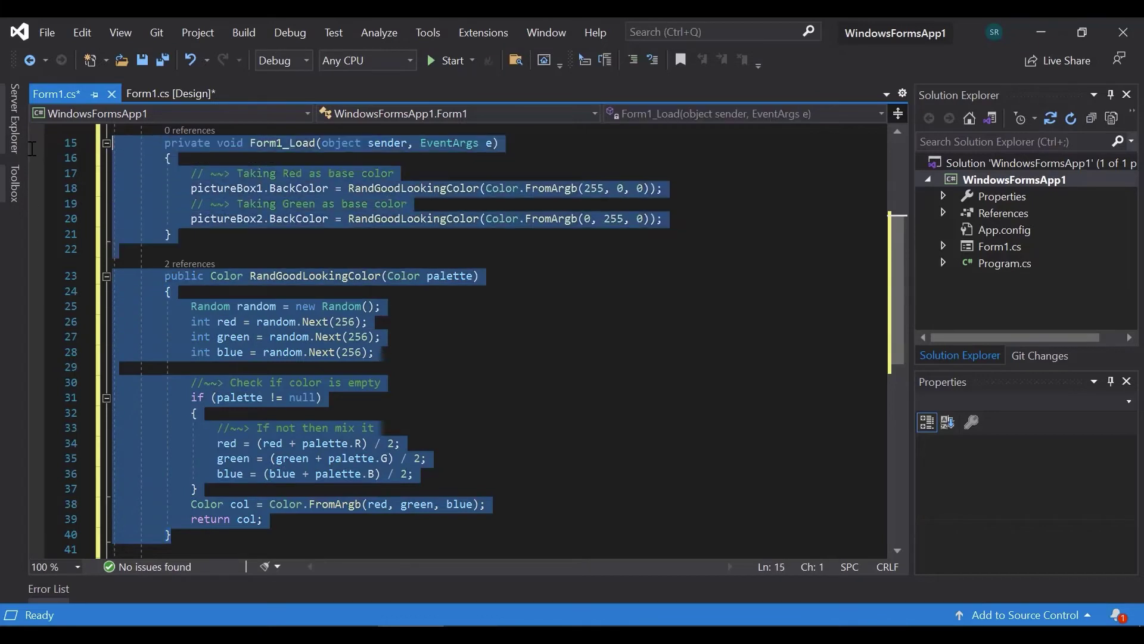
key(ctrl+c)
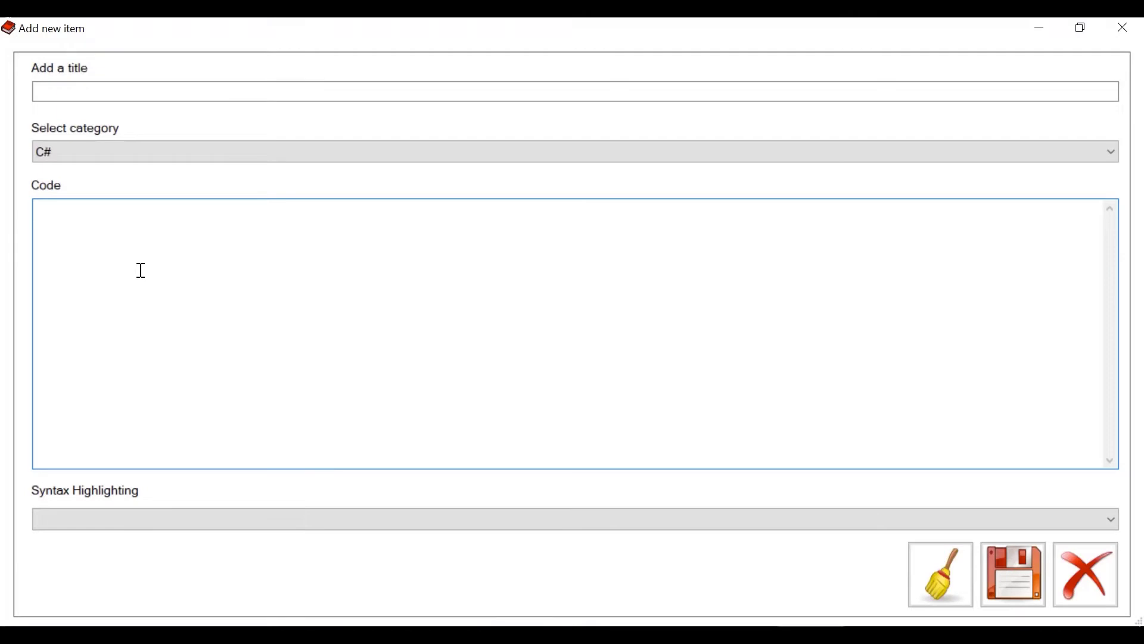
key(ctrl+v)
scroll(141, 271, up, 3)
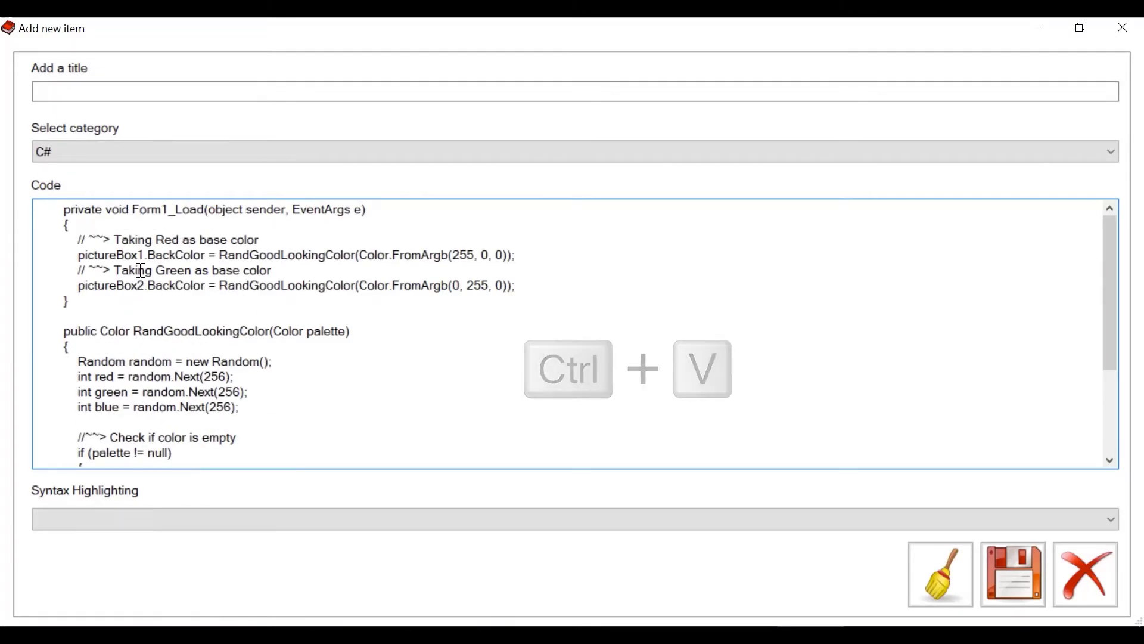
click(111, 309)
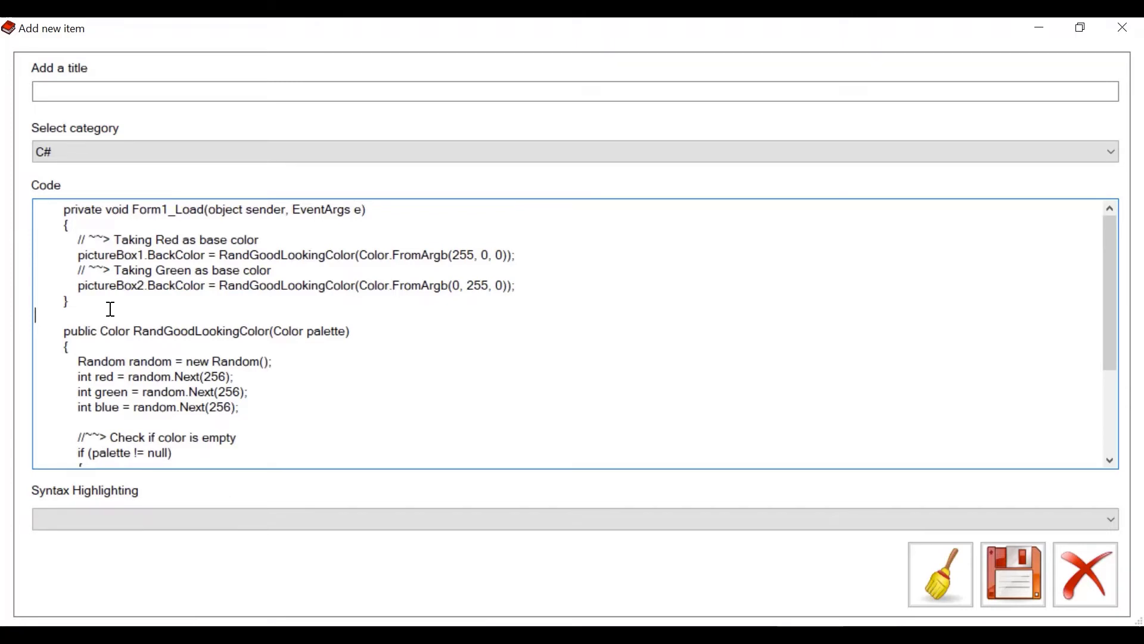
Title the item Randomize Color, set its syntax highlighting to CSharp, save it and dismiss the confirmation
click(150, 90)
text(Randomize Color)
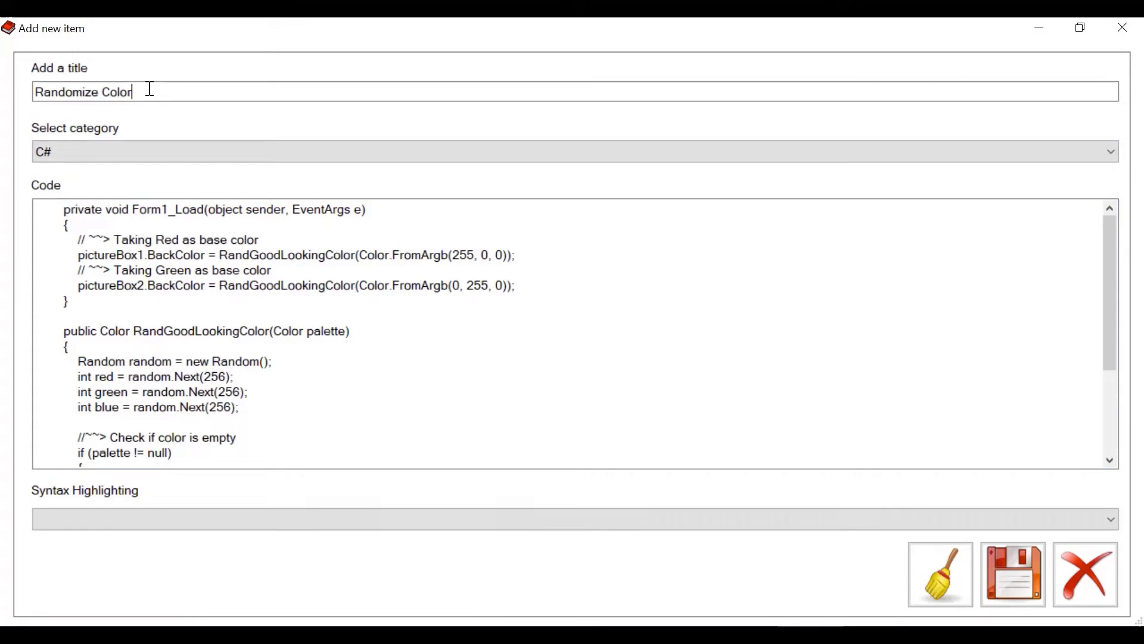
click(58, 516)
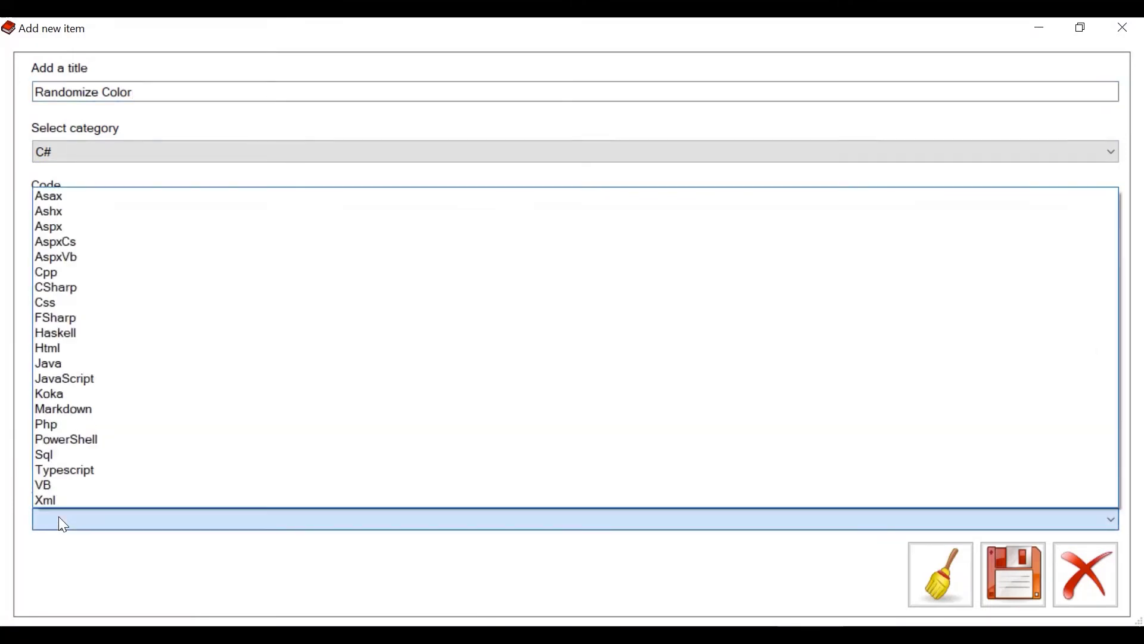
click(75, 288)
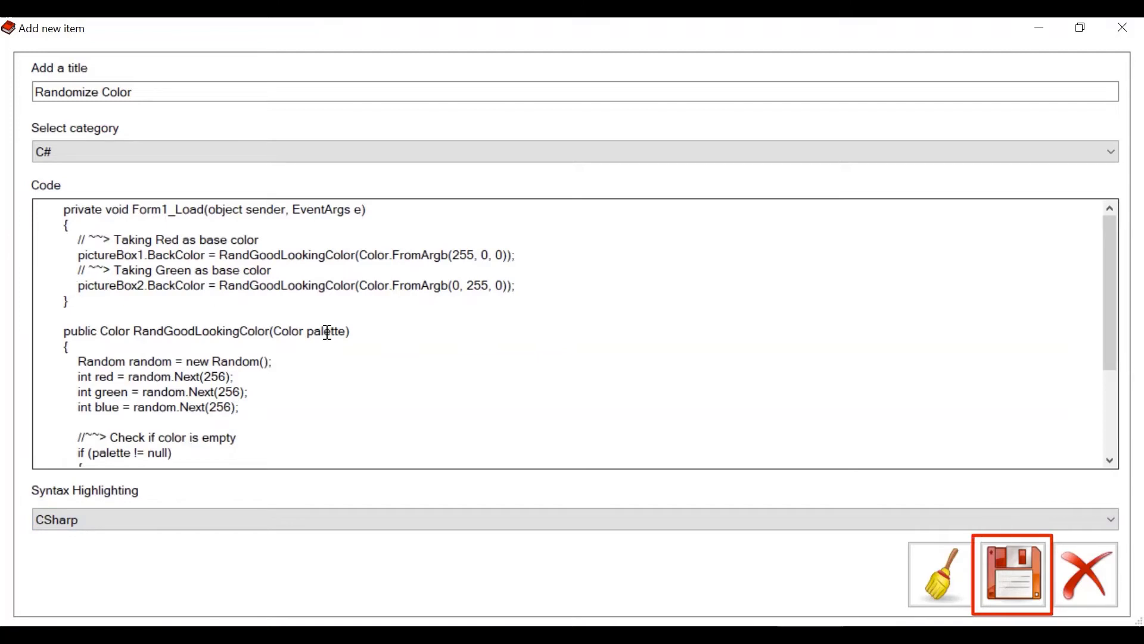
click(993, 547)
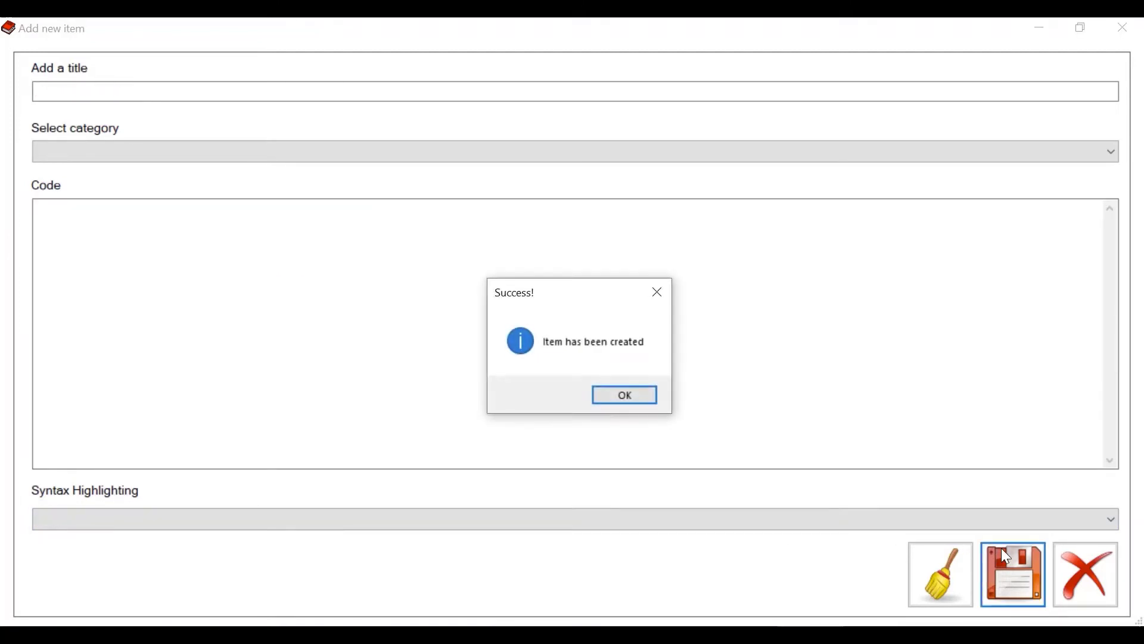
click(645, 398)
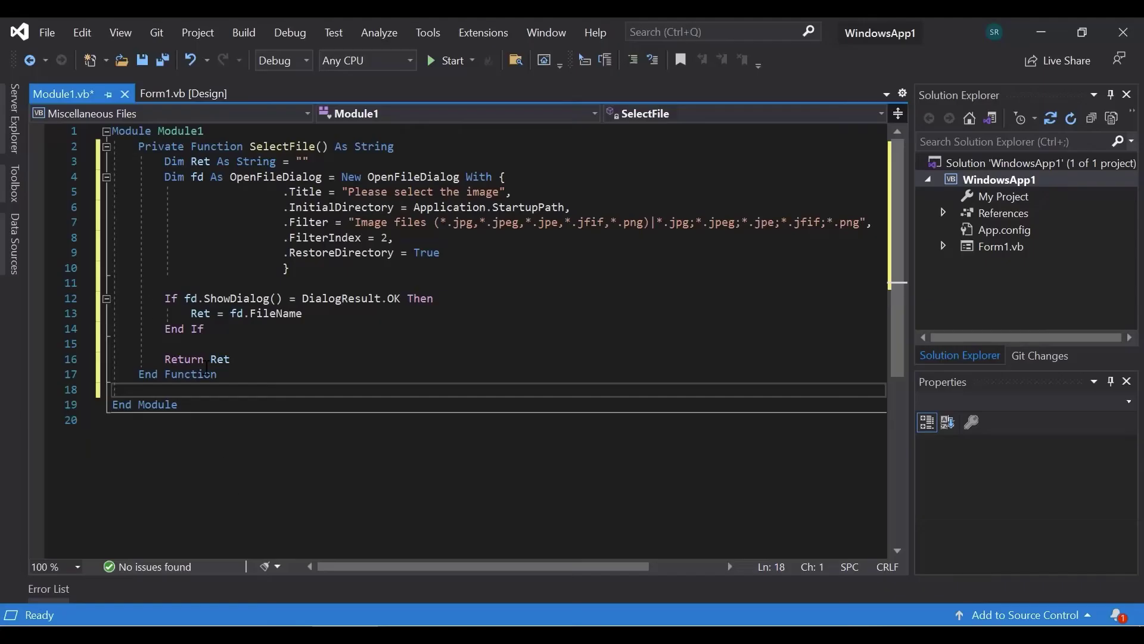
Copy the SelectFile function from Module1.vb in Visual Studio and paste it as the new item's code in Handy Code Viewer
drag(232, 373, 125, 156)
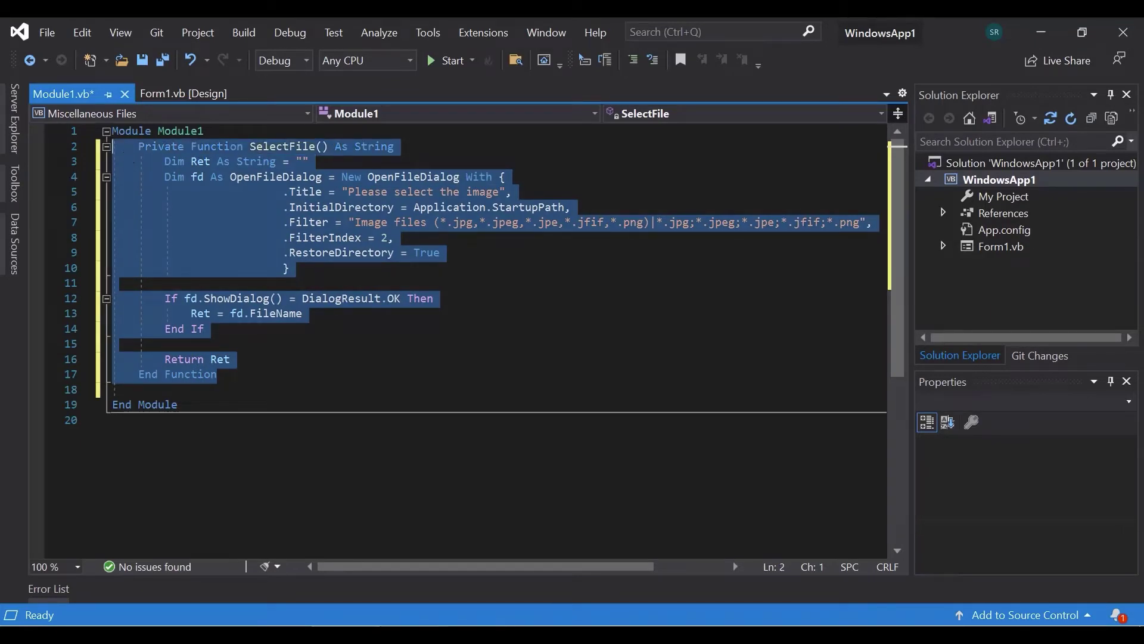
key(alt+Tab)
click(271, 233)
key(ctrl+v)
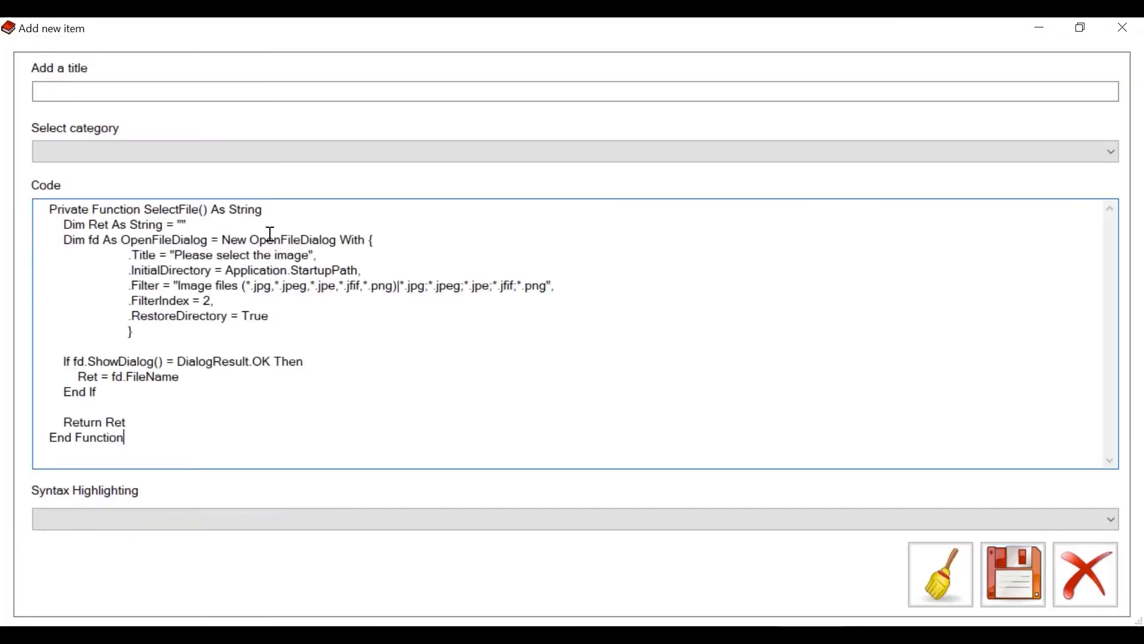
Assign the item to VB.Net, title it File Browser, set syntax highlighting to VB, save it and dismiss the confirmation
click(238, 156)
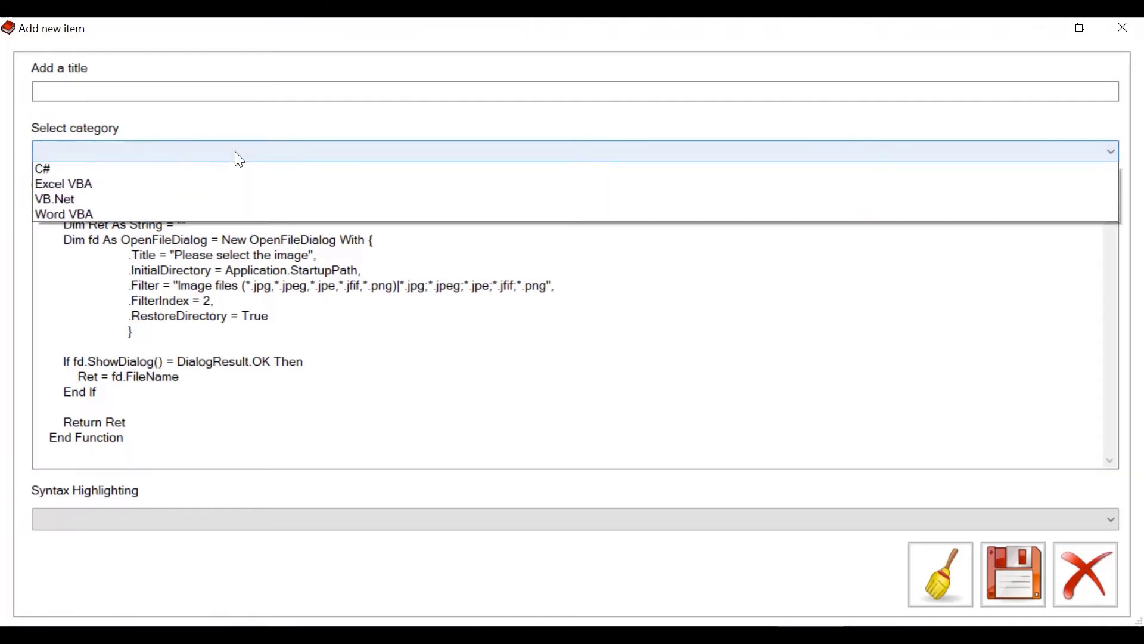
click(206, 204)
click(136, 94)
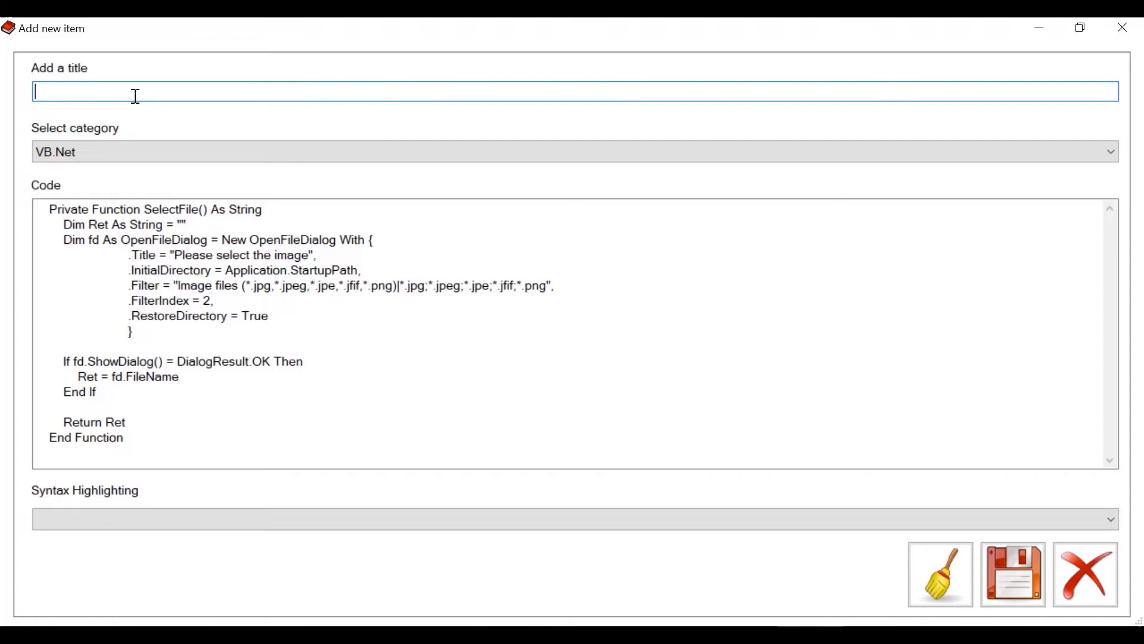
text(File Browser)
click(218, 525)
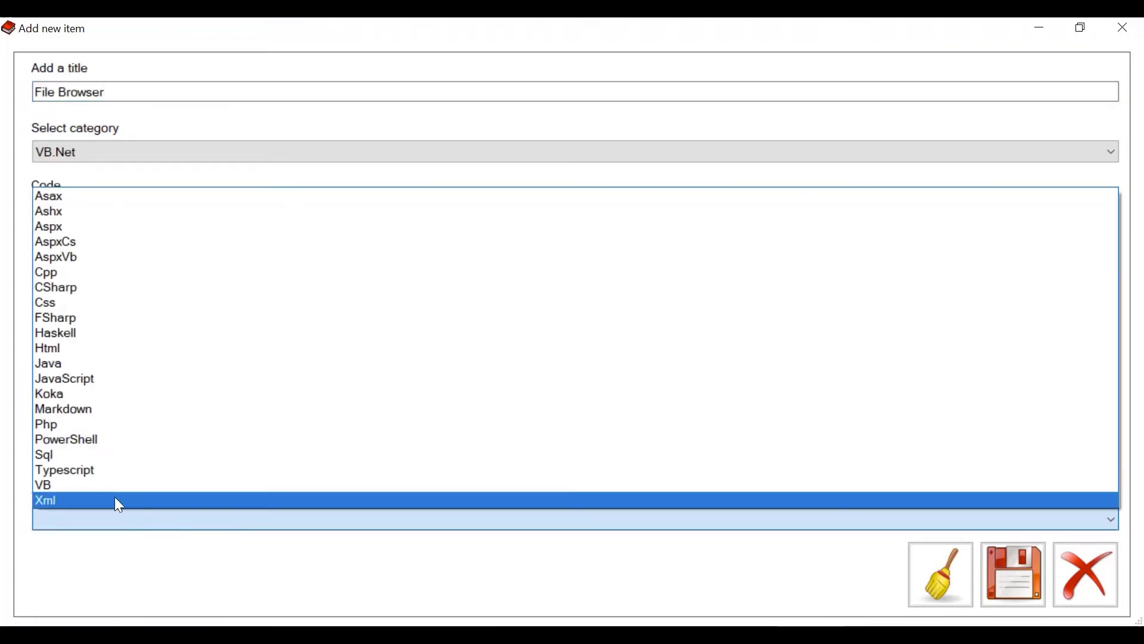
click(94, 488)
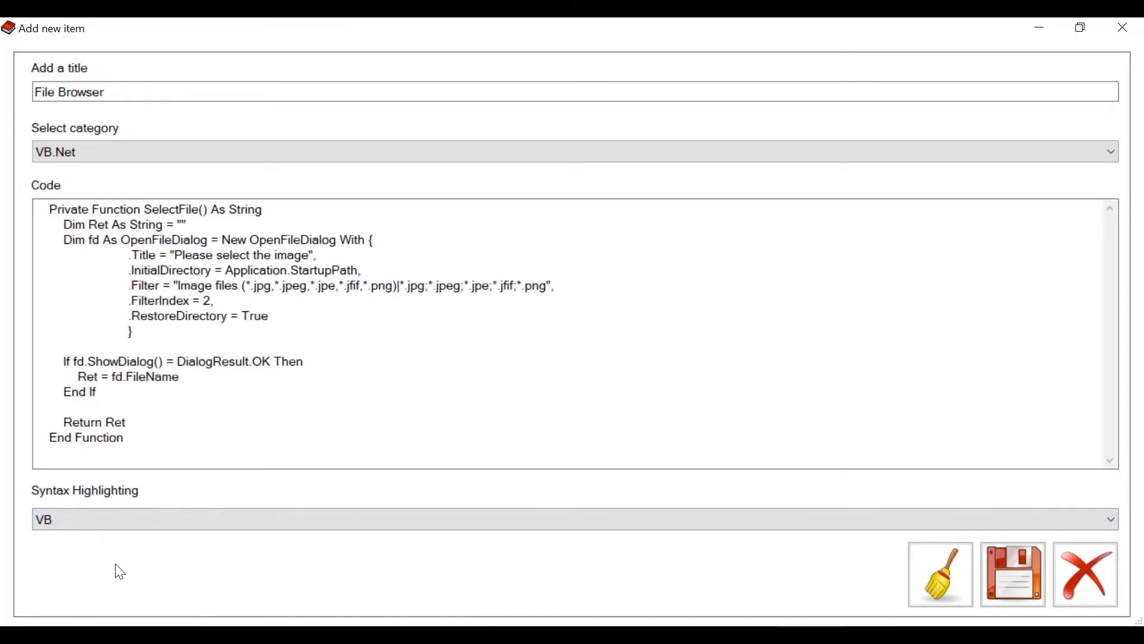
click(1031, 575)
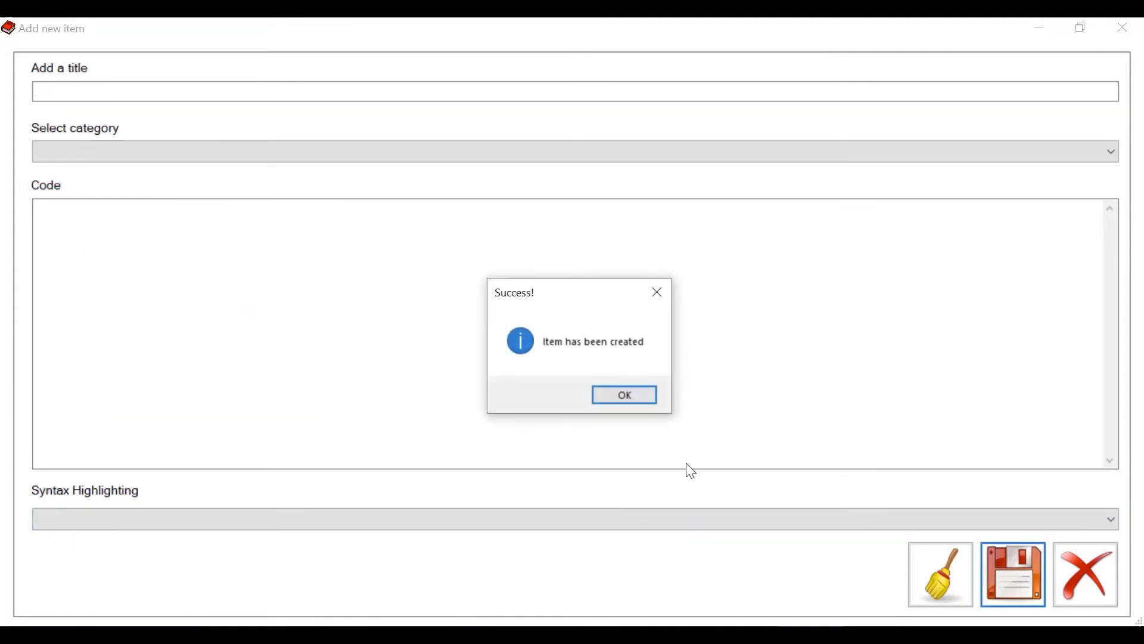
click(613, 393)
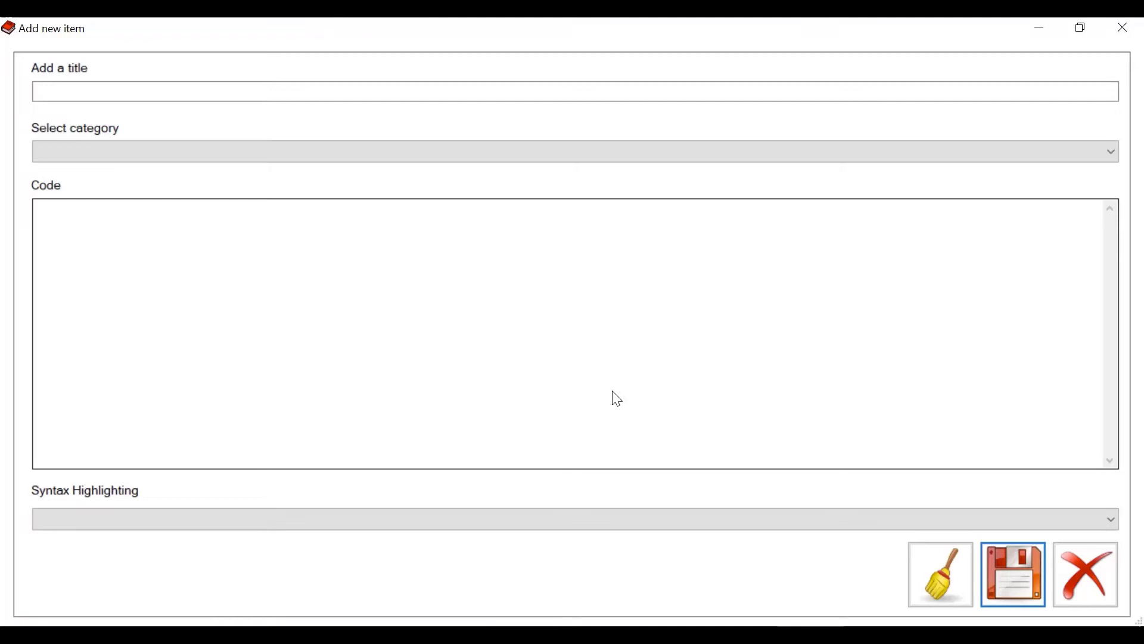
Copy all the code of Module1 from Book1's VBA editor and paste it as the next item's code in Handy Code Viewer
click(616, 635)
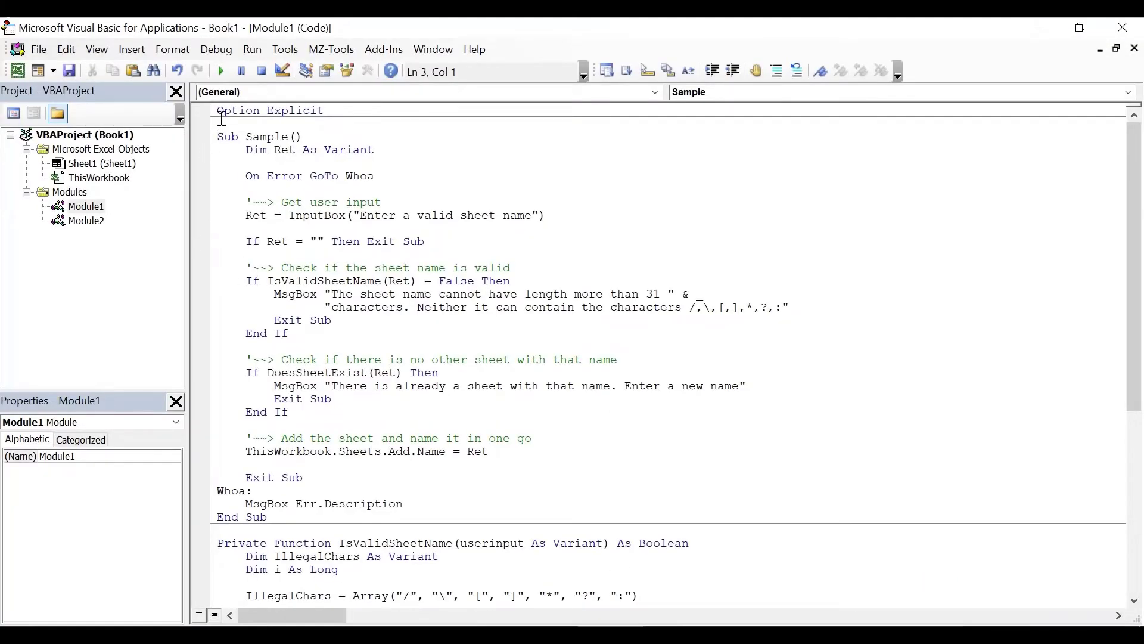
drag(220, 112, 320, 530)
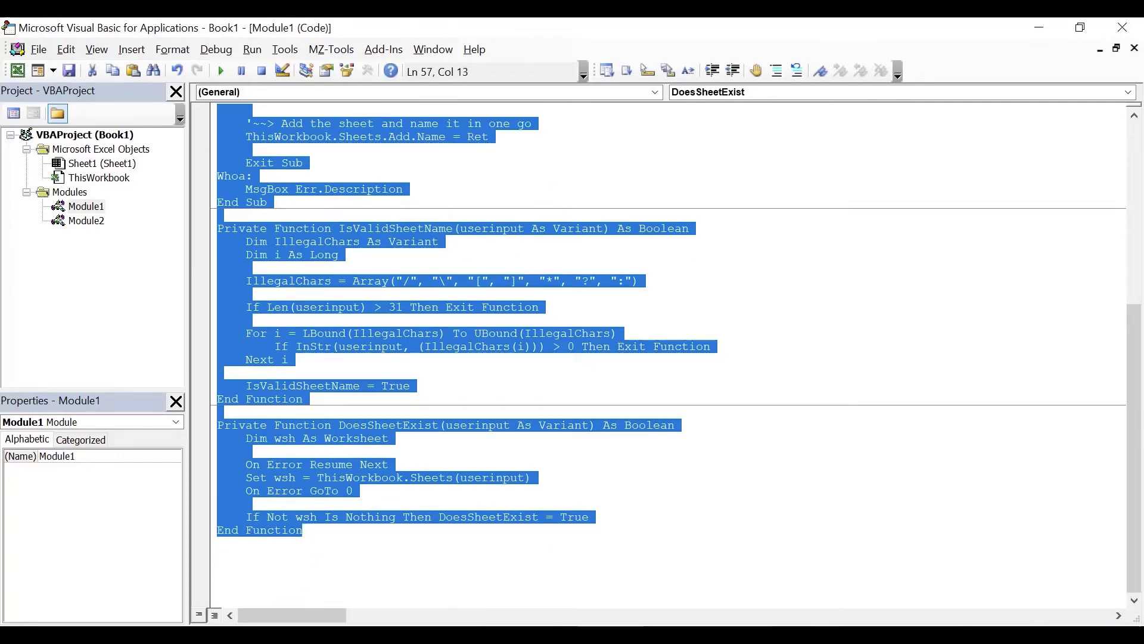
mouse_move(780, 634)
click(873, 578)
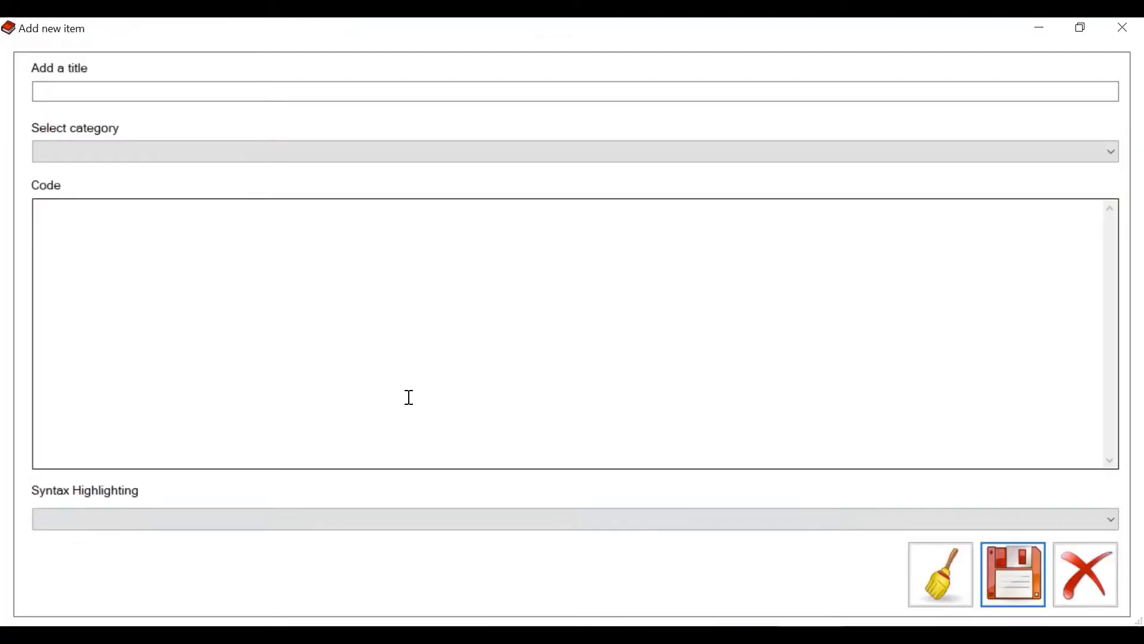
click(195, 263)
key(ctrl+v)
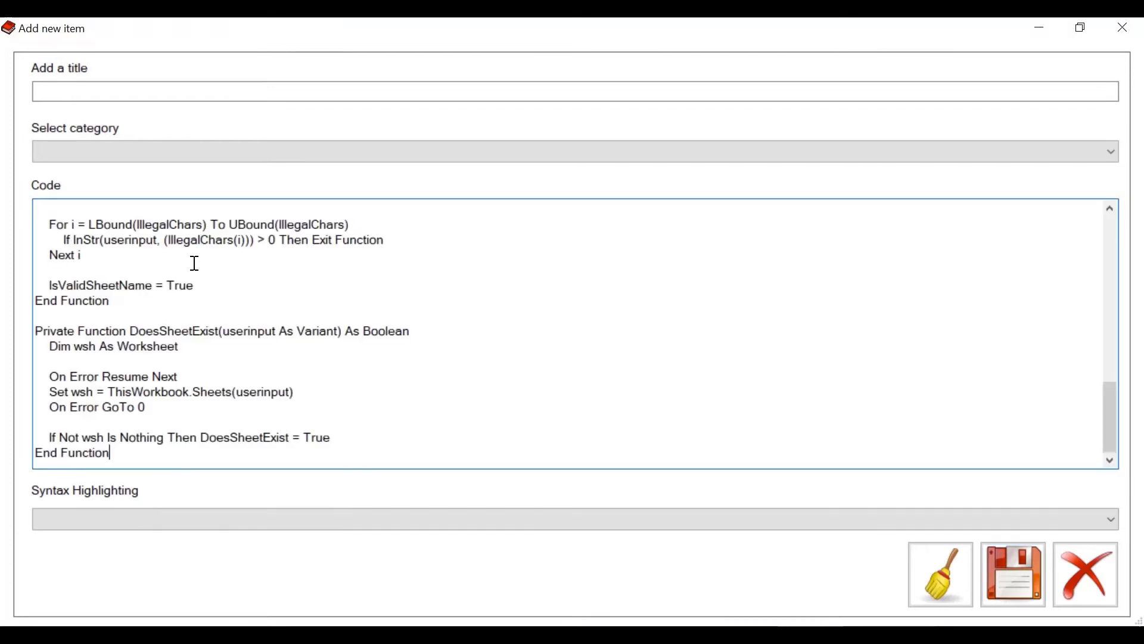
Assign the item to Excel VBA, title it Add a worksheet, set syntax highlighting to VB, save it and dismiss the confirmation
click(169, 151)
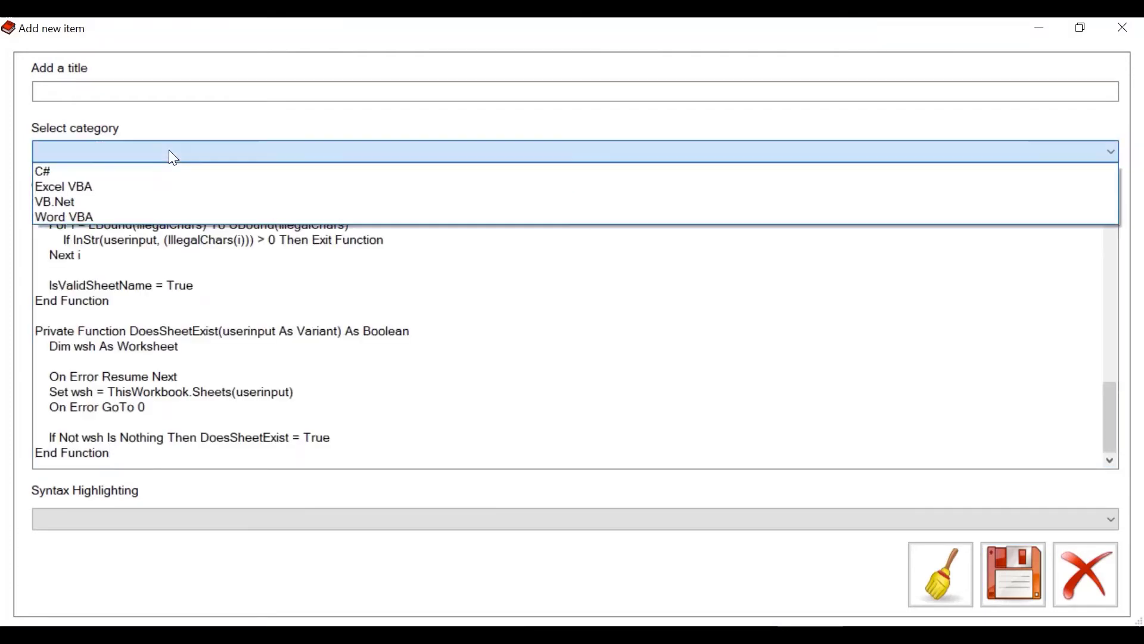
click(141, 186)
click(91, 89)
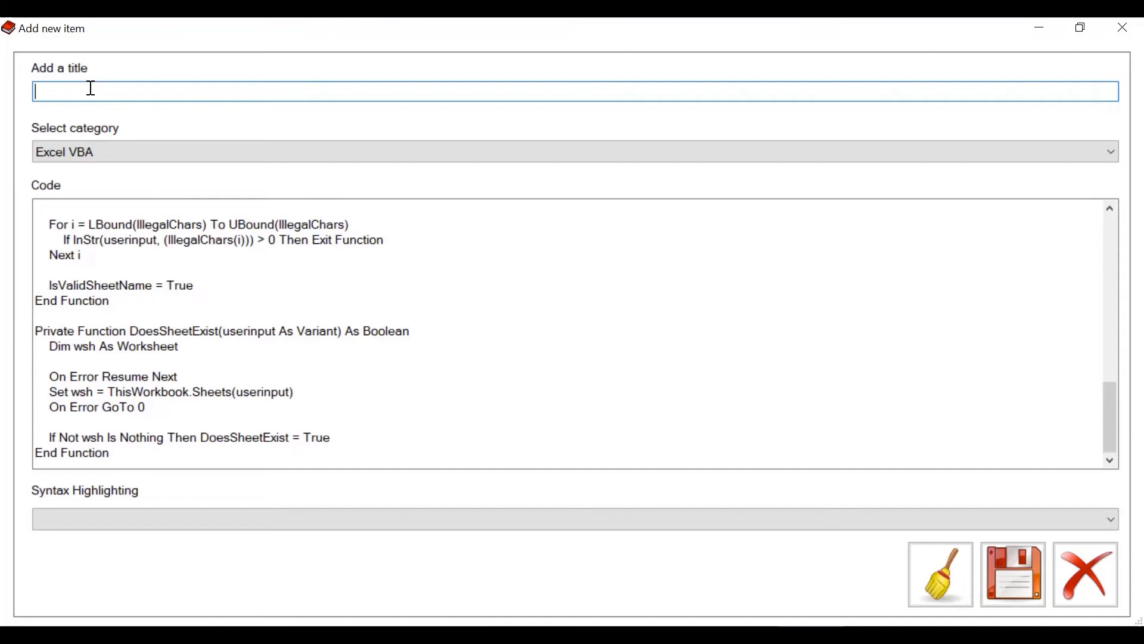
text(Add a worksheet)
click(95, 519)
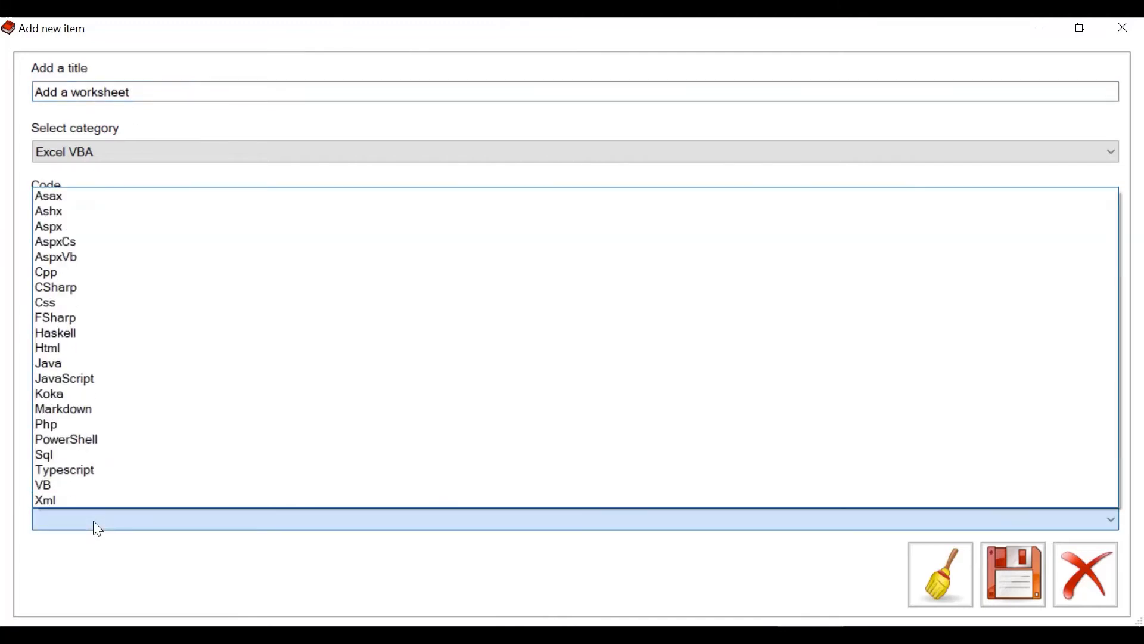
click(80, 482)
click(1013, 581)
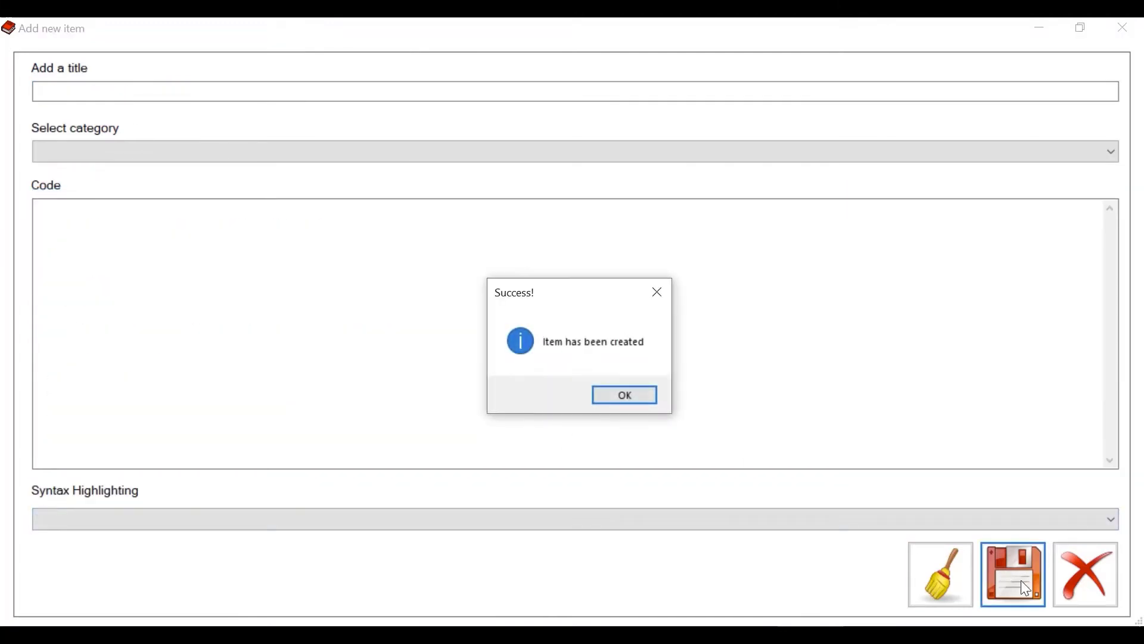
click(638, 399)
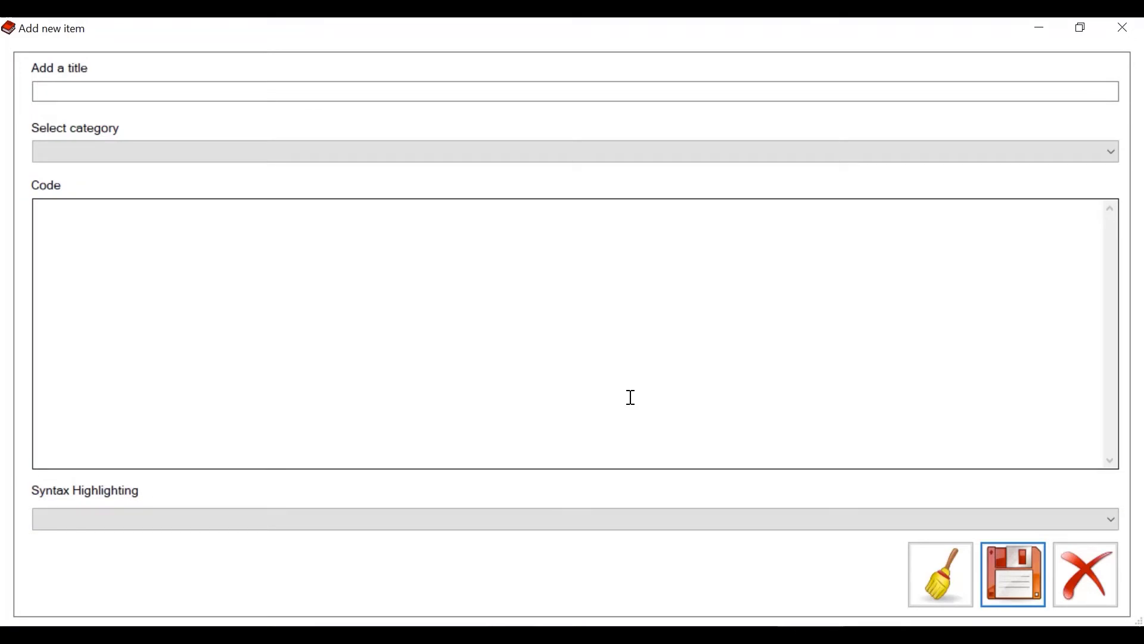
Copy all the code of Module2 from Book1's VBA editor and paste it as the next item's code in Handy Code Viewer
click(607, 634)
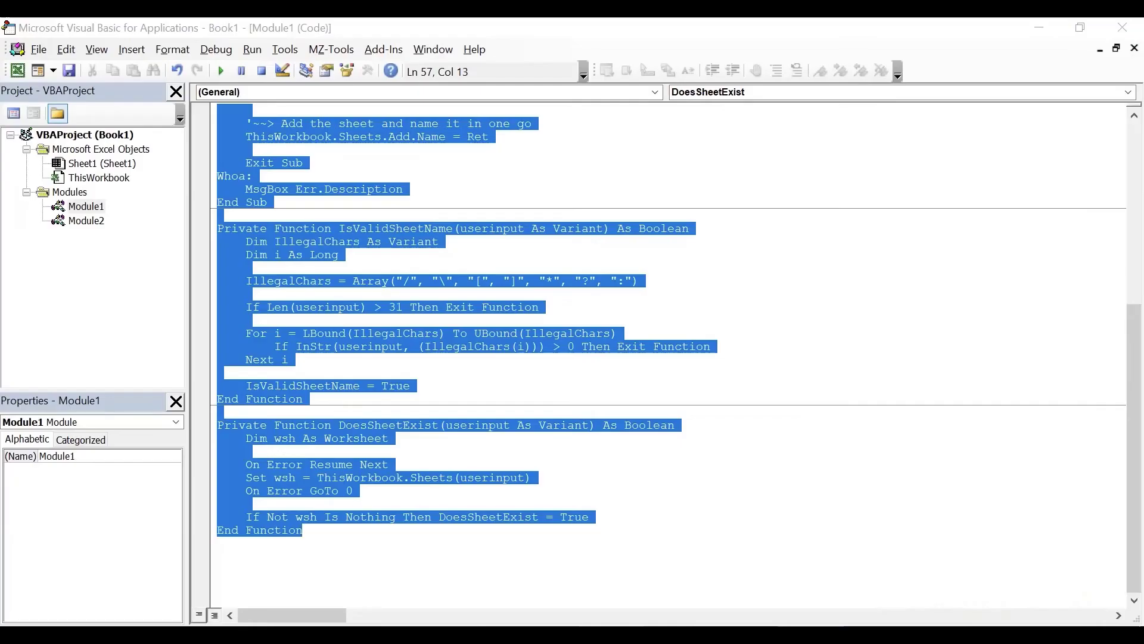
click(94, 221)
double_click(93, 221)
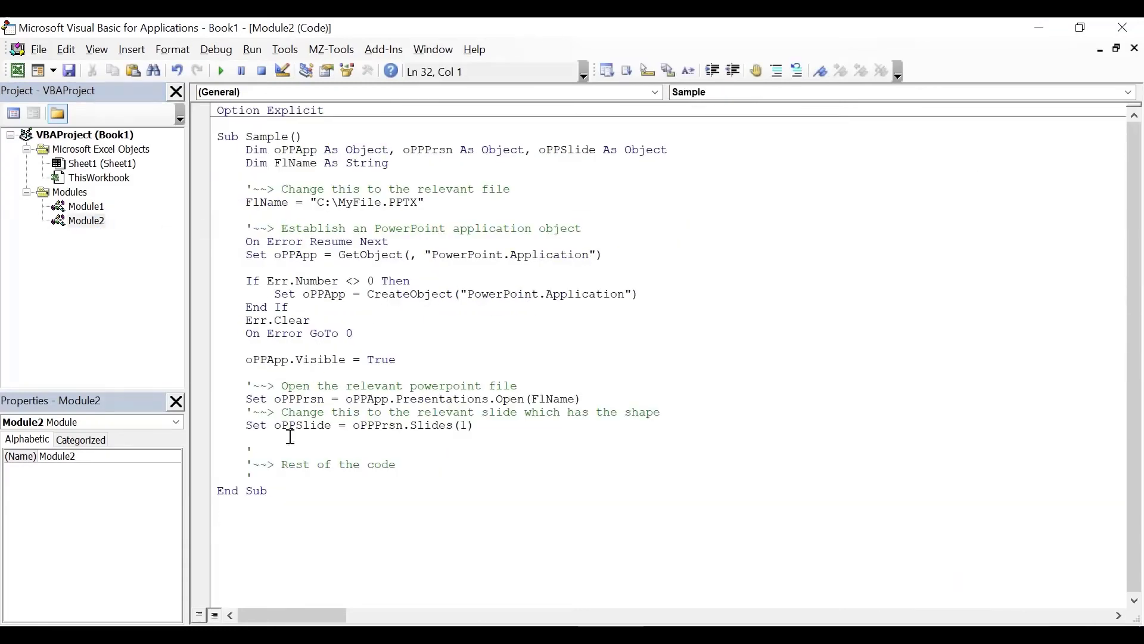
key(ctrl+a)
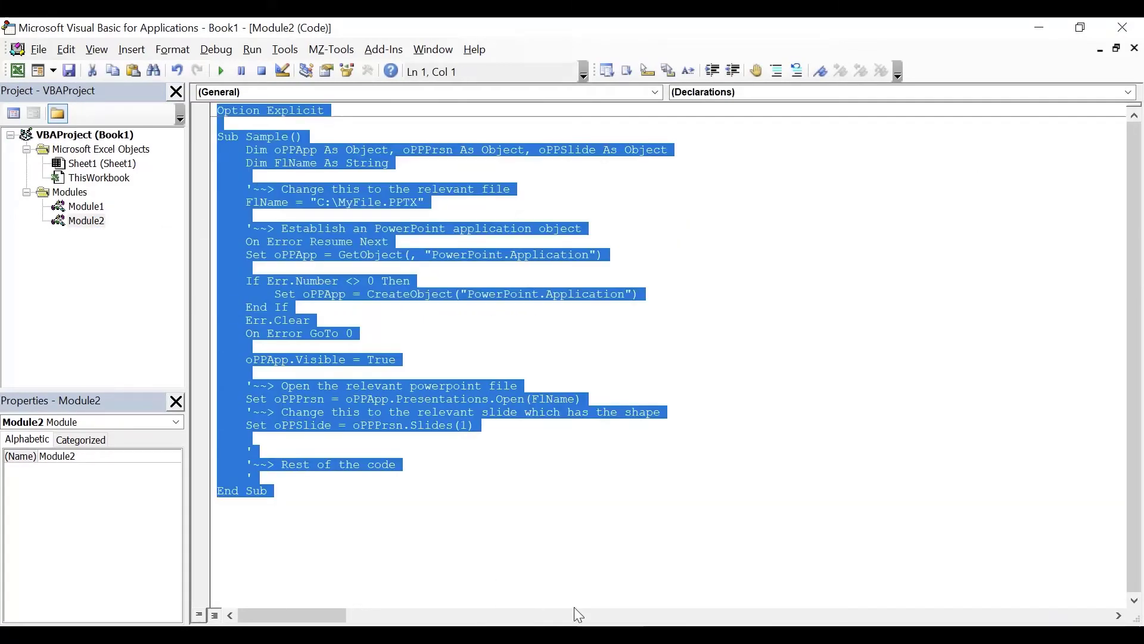
click(587, 634)
click(279, 292)
key(ctrl+v)
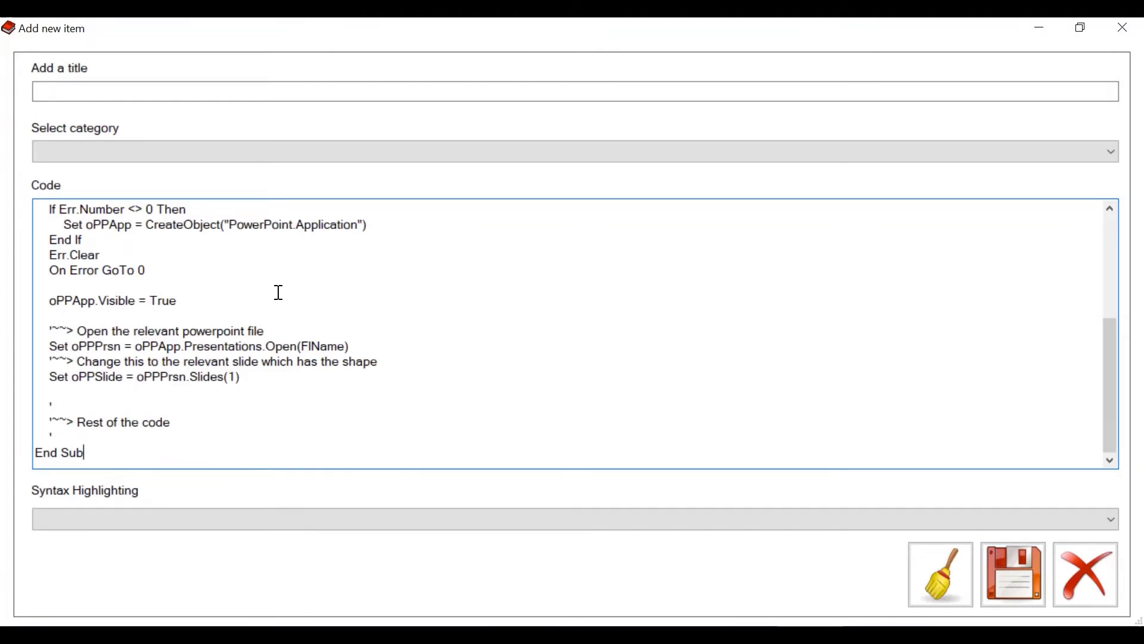
Assign the item to Excel VBA with VB syntax highlighting, title it late bind with powerpoint, save it and close the new item form
click(181, 152)
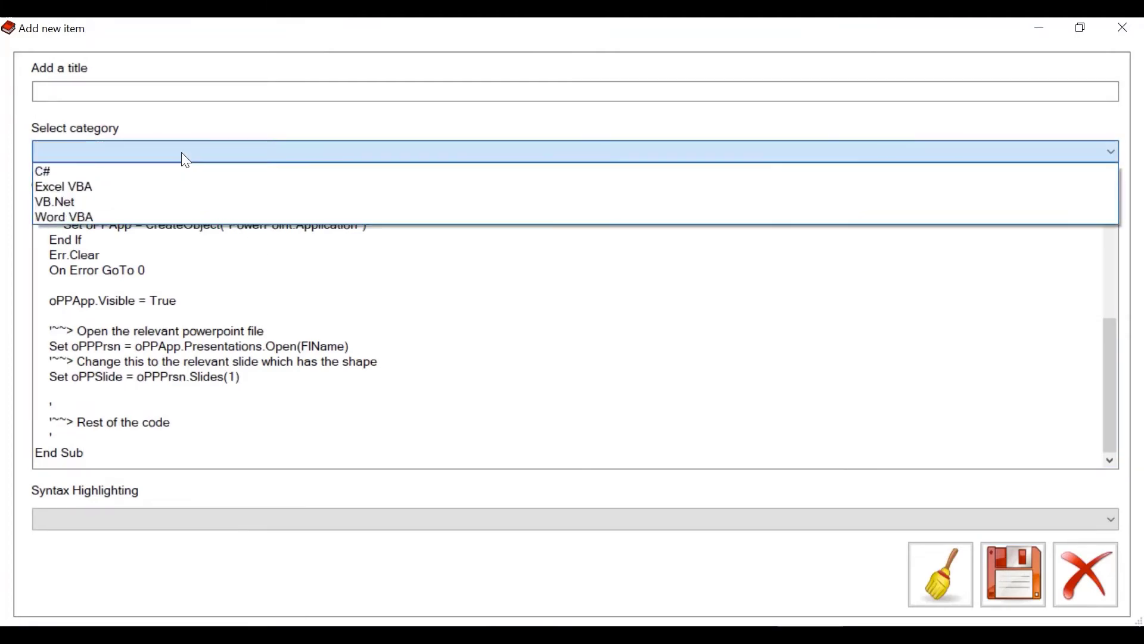
click(151, 190)
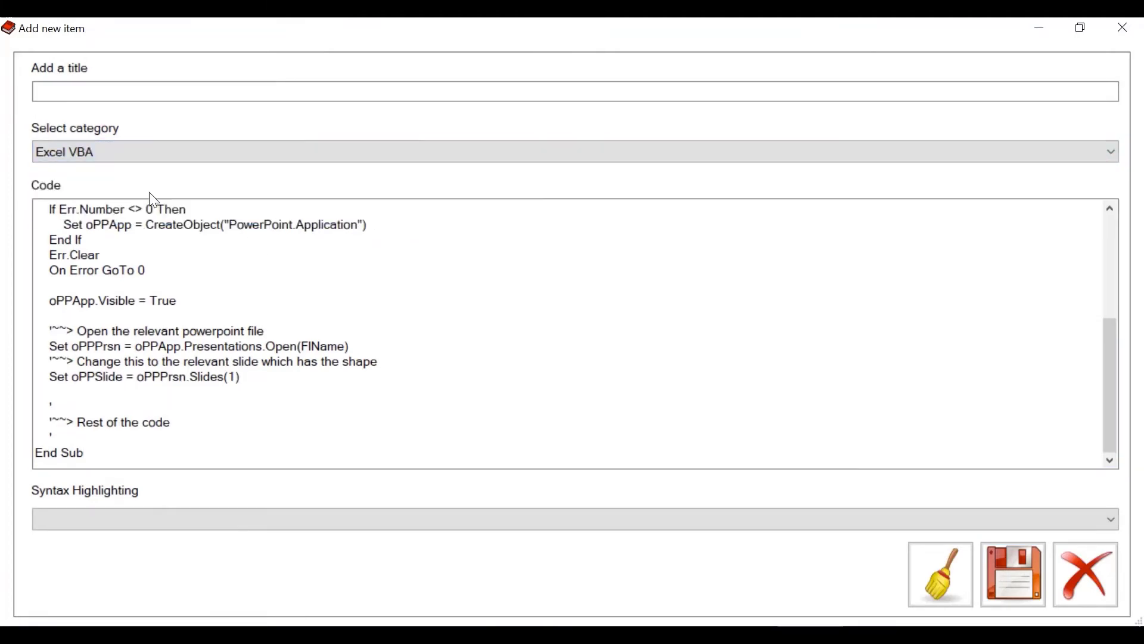
click(73, 518)
click(63, 488)
click(121, 92)
text(late bind with power)
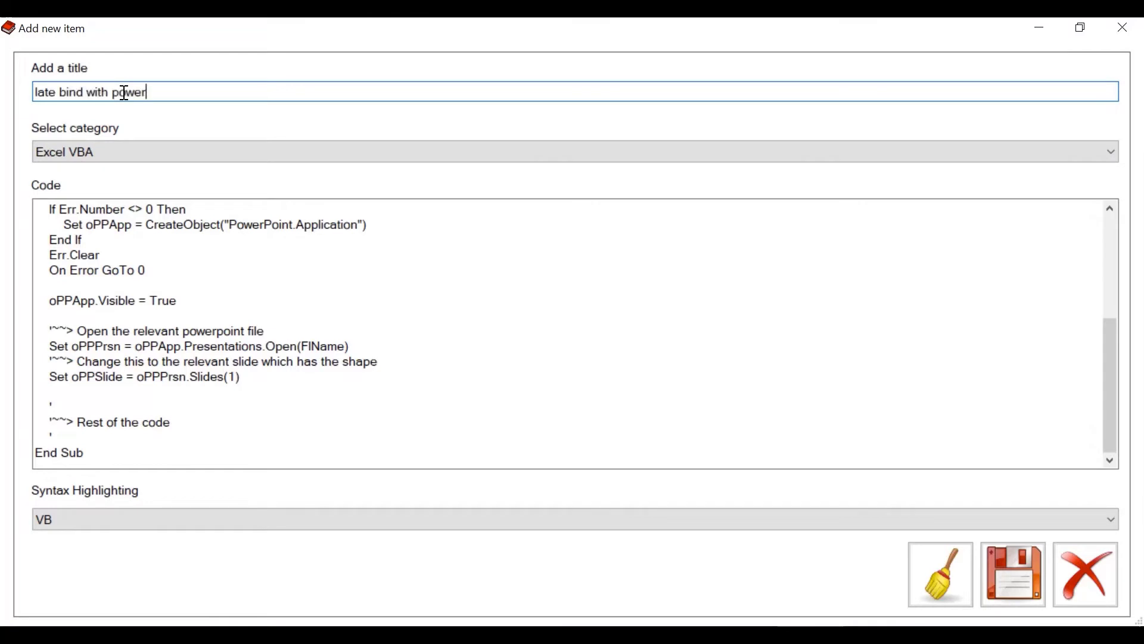
text(point)
click(1023, 566)
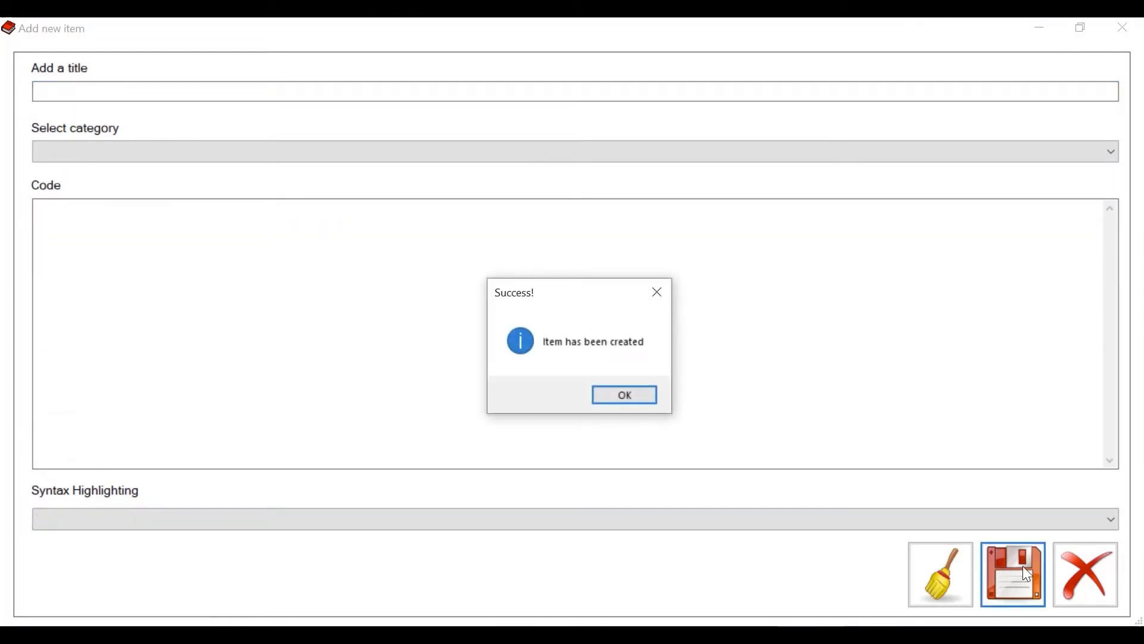
click(638, 399)
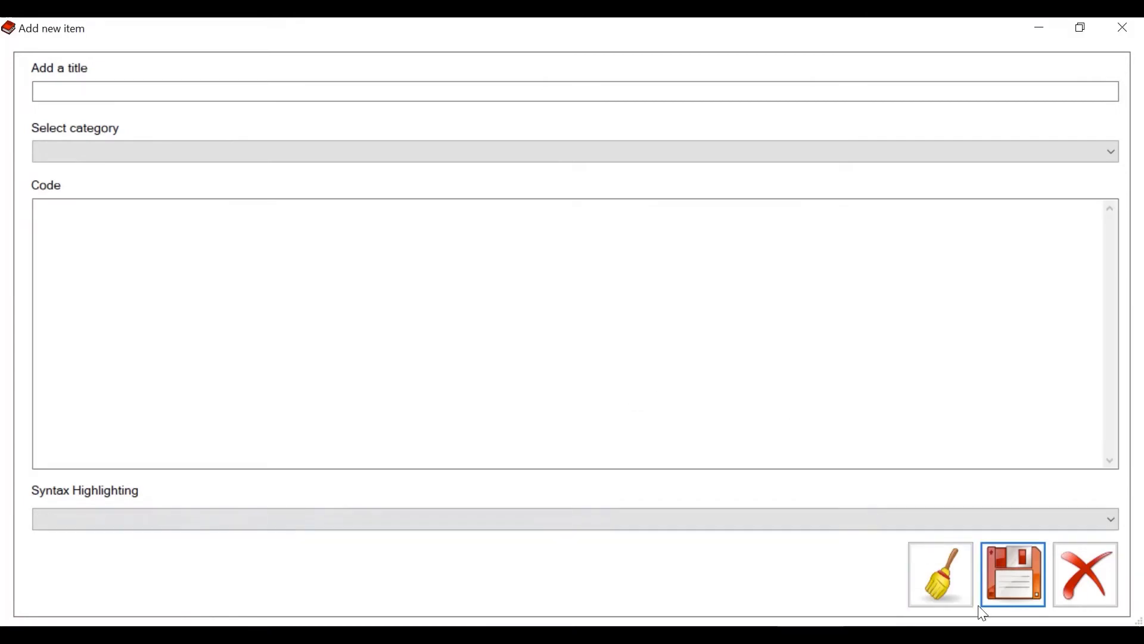
click(1104, 600)
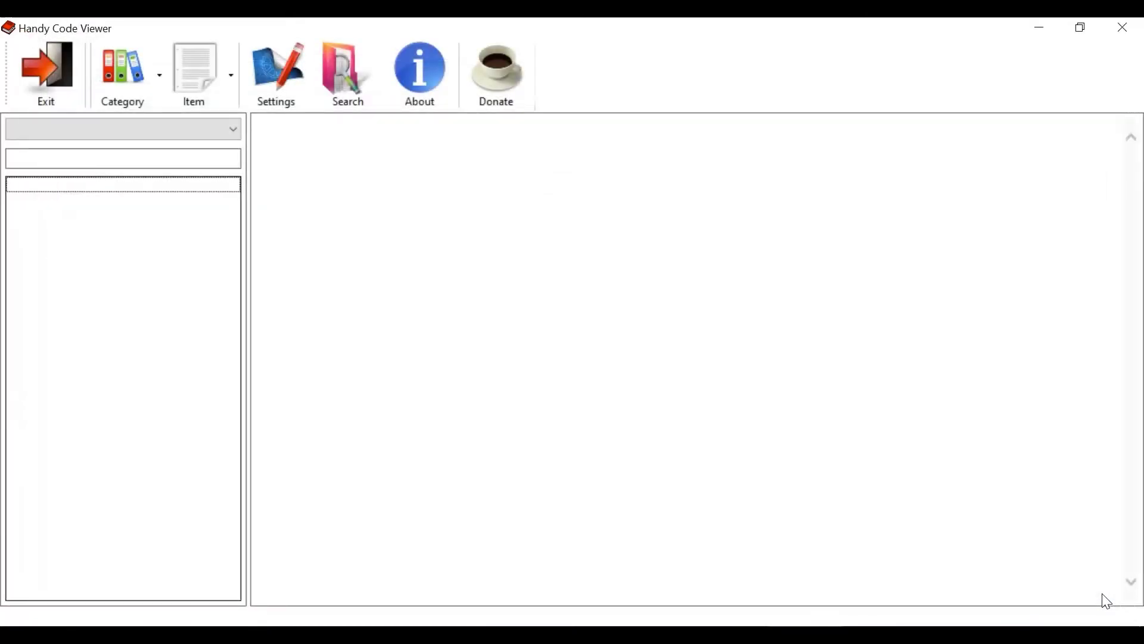
Review the highlighted code of the saved items in the Excel VBA, C# and VB.Net categories
click(236, 129)
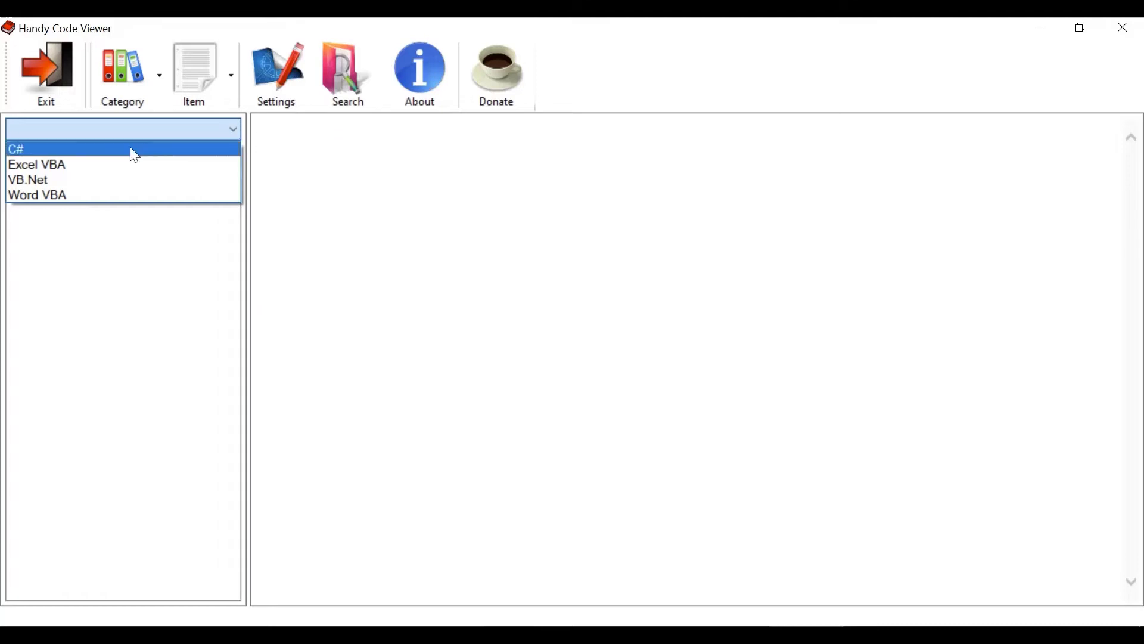
click(82, 166)
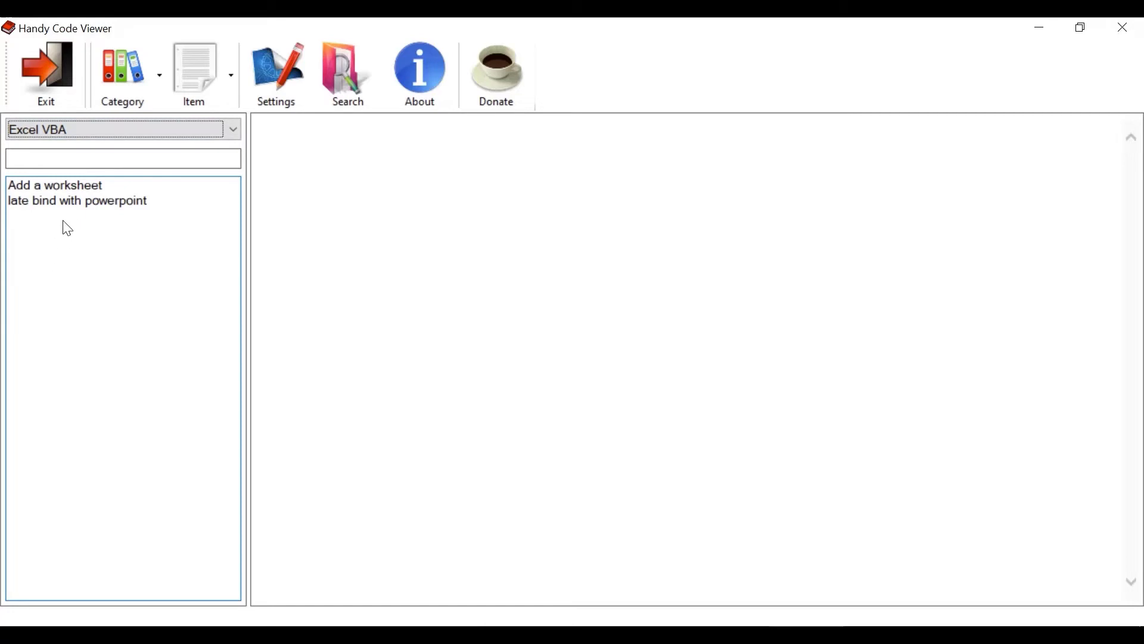
click(71, 185)
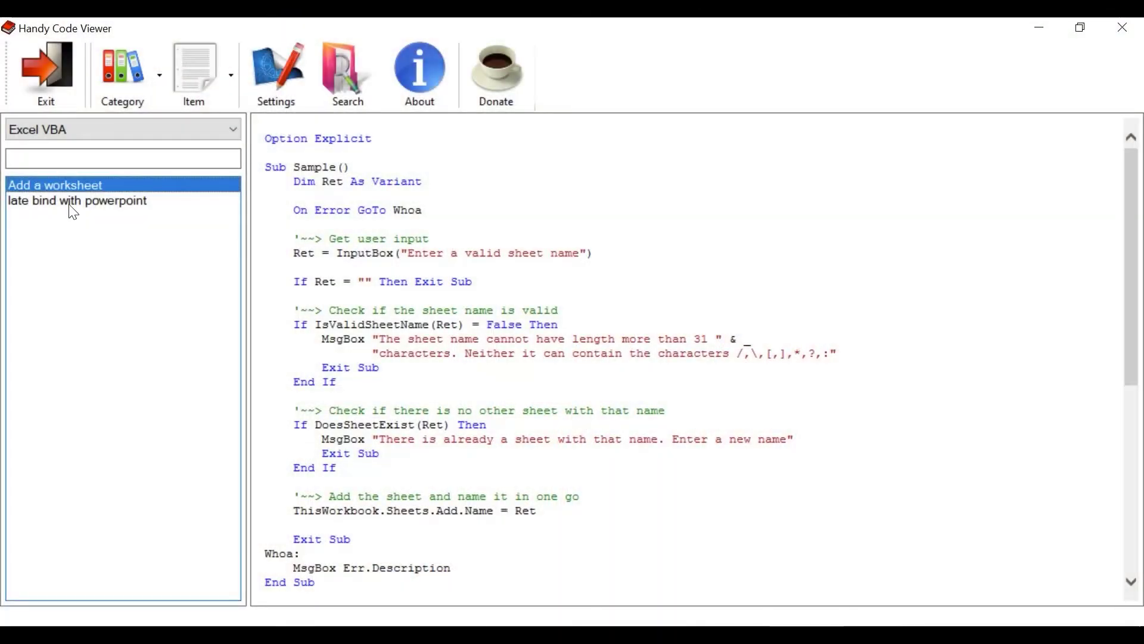
click(73, 206)
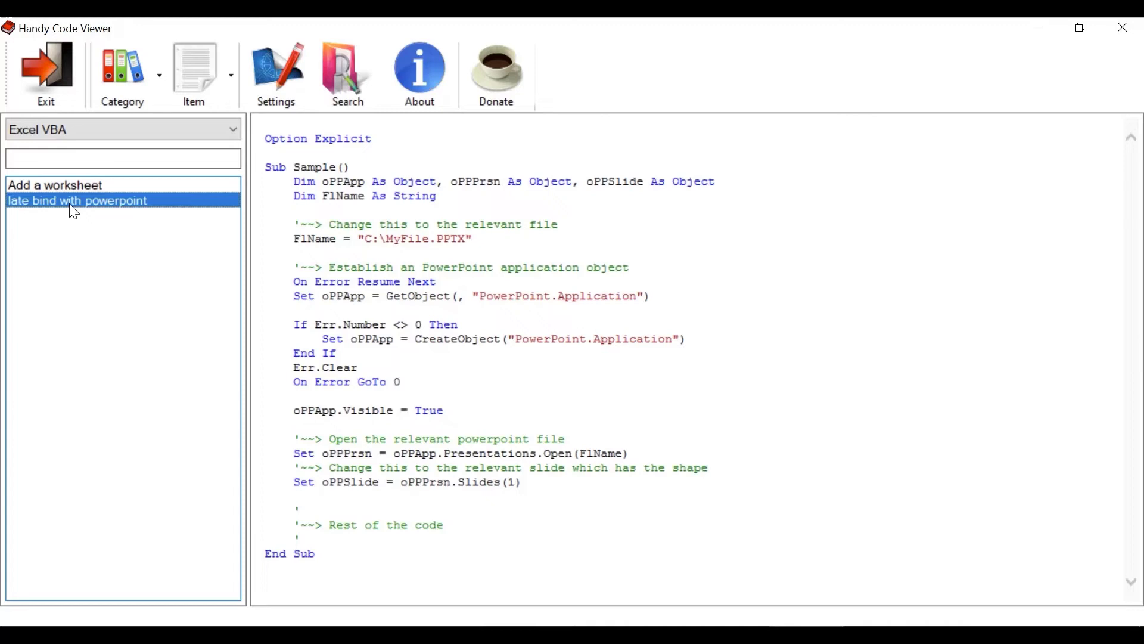
click(109, 128)
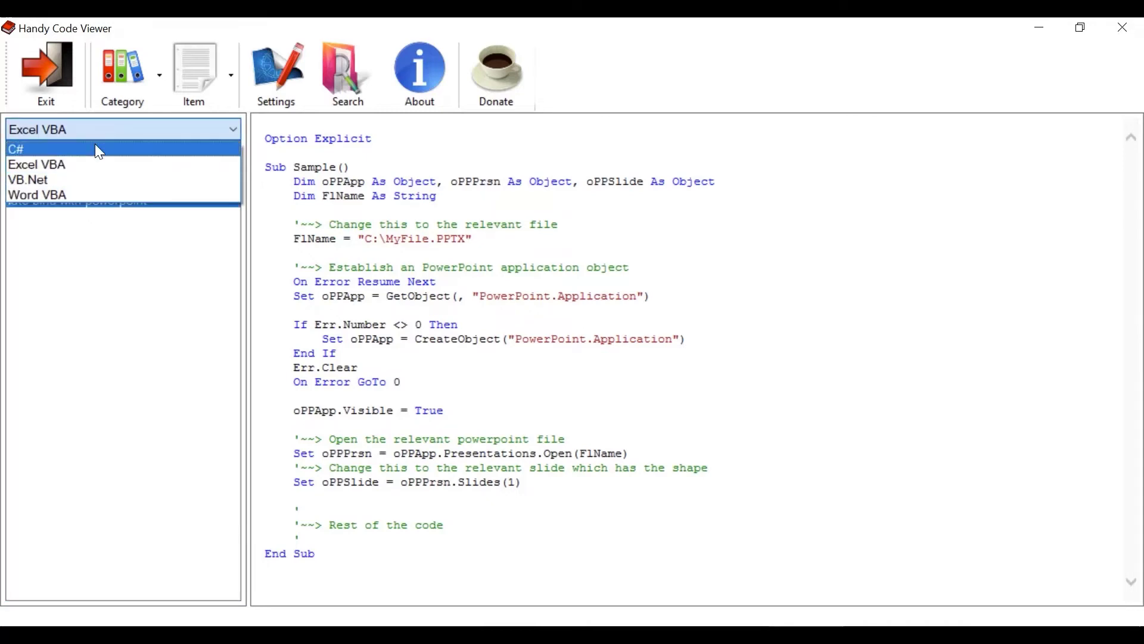
click(98, 149)
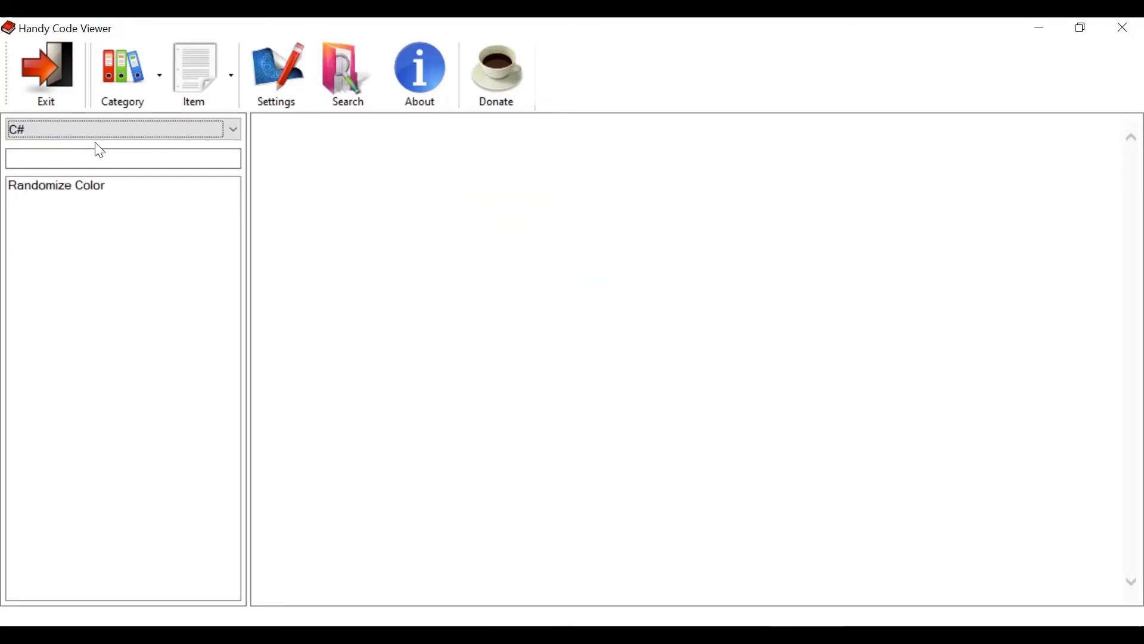
click(93, 197)
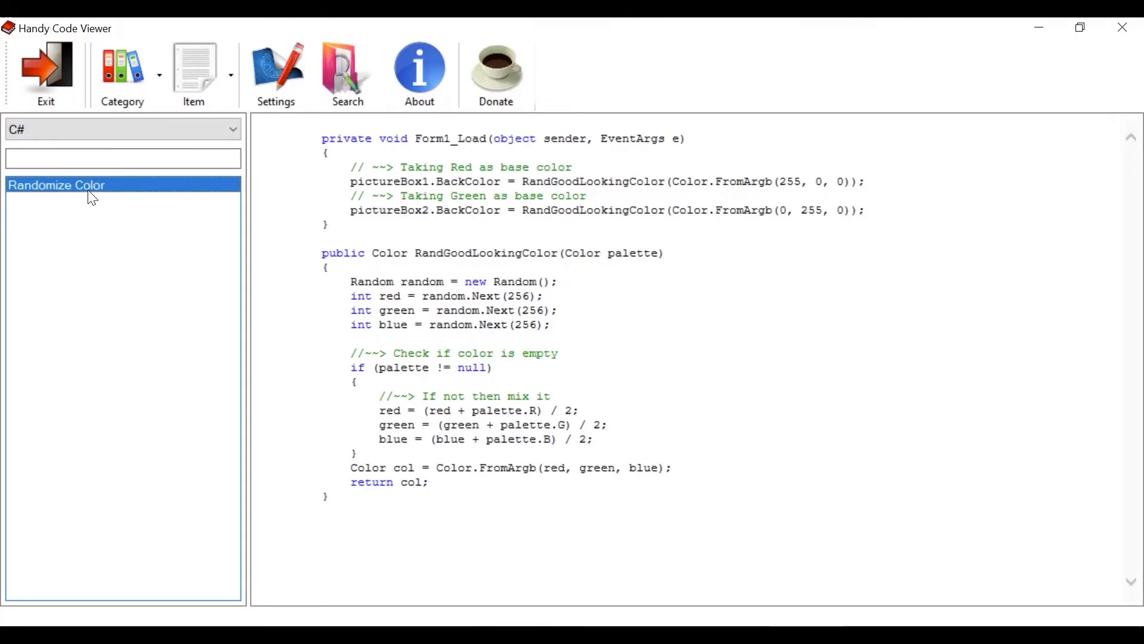
click(116, 131)
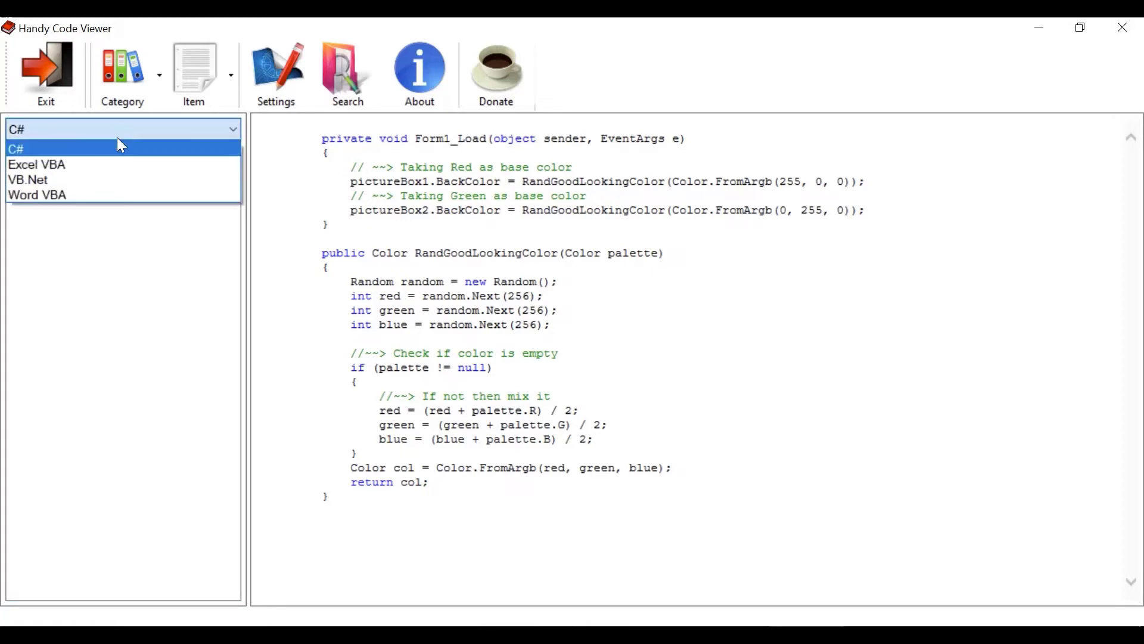
click(91, 180)
click(46, 190)
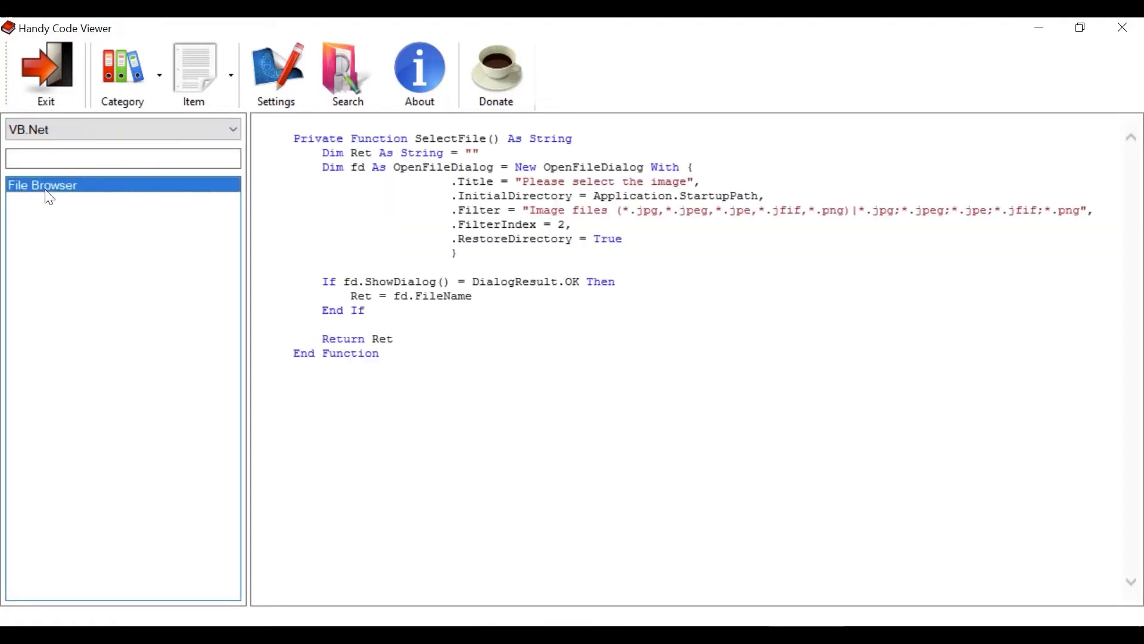
Open the Excel VBA item late bind with powerpoint for modification and retitle it Late Bind with MS Power Point
click(182, 68)
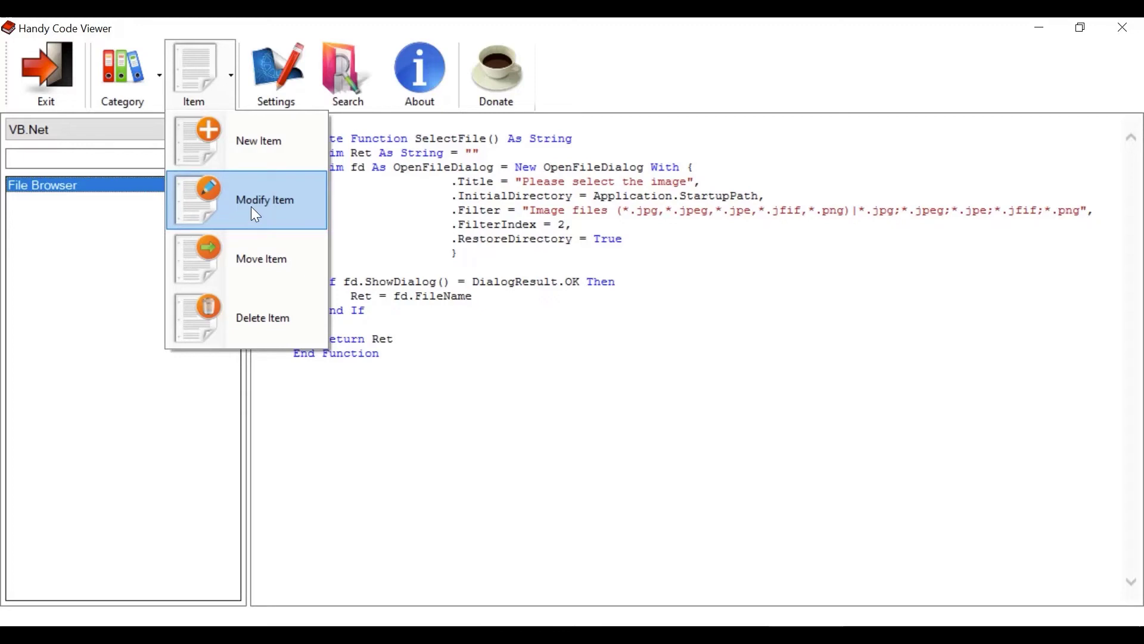
click(135, 368)
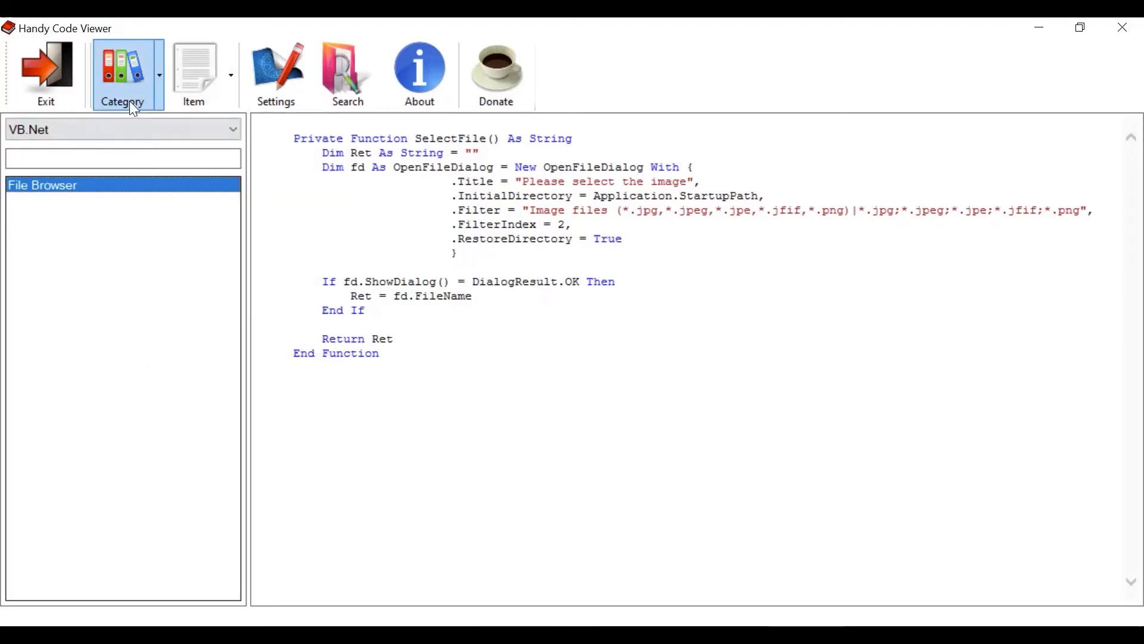
click(122, 129)
click(102, 166)
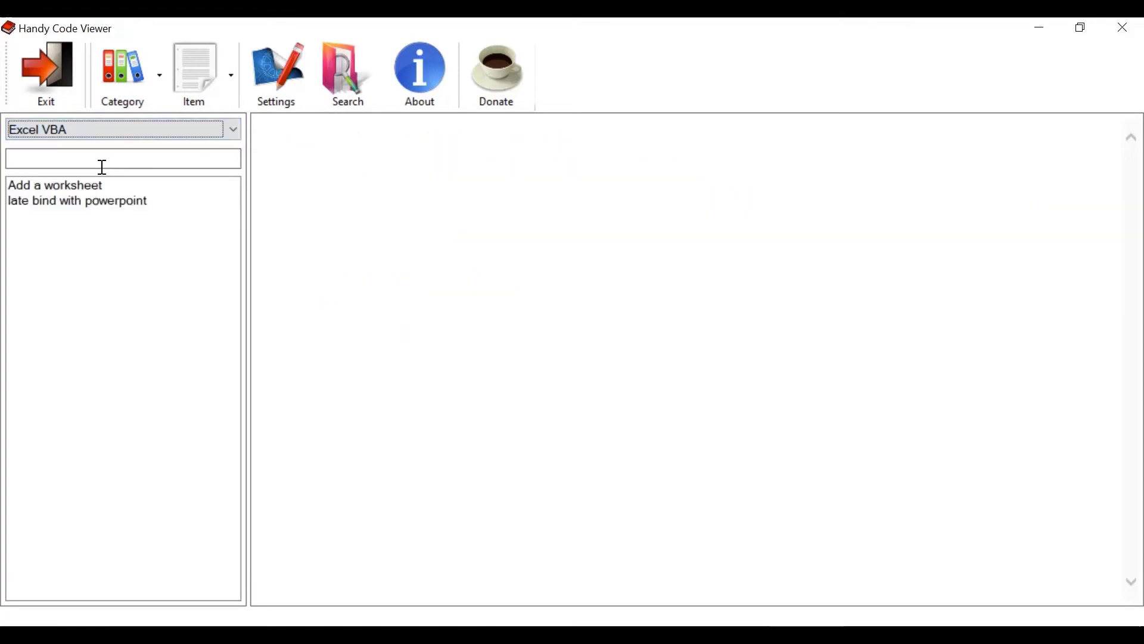
click(85, 203)
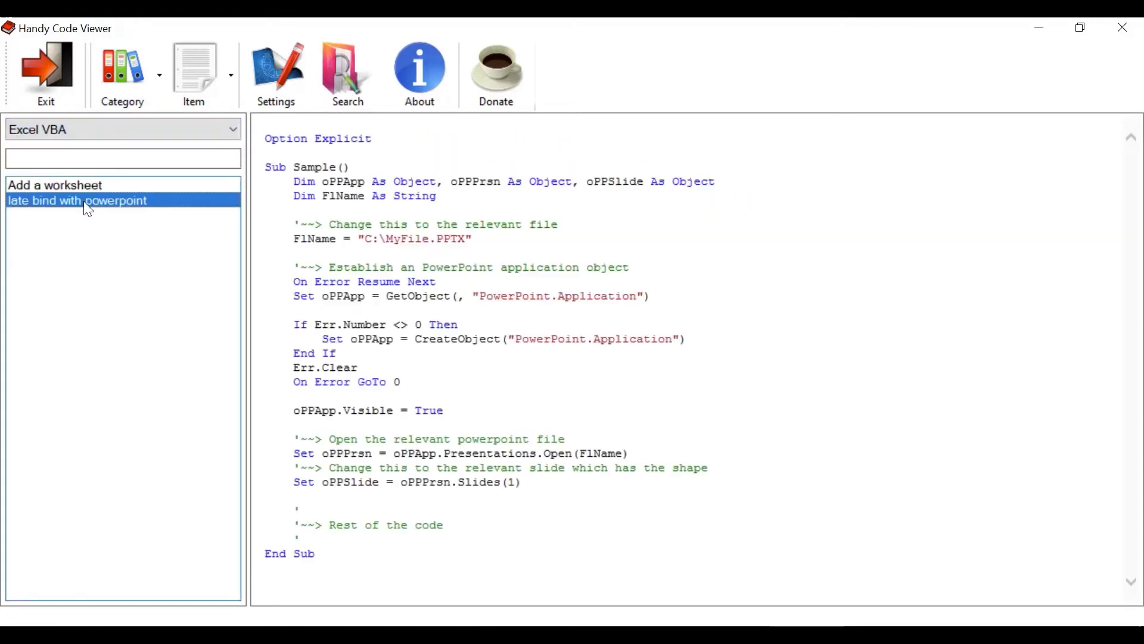
click(209, 65)
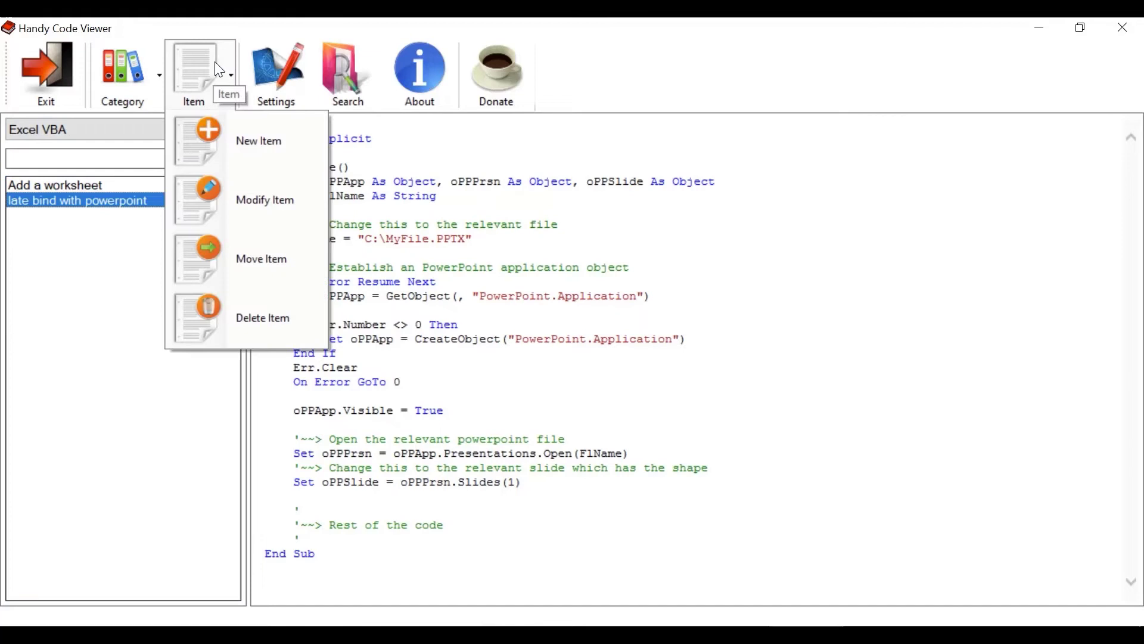
click(230, 214)
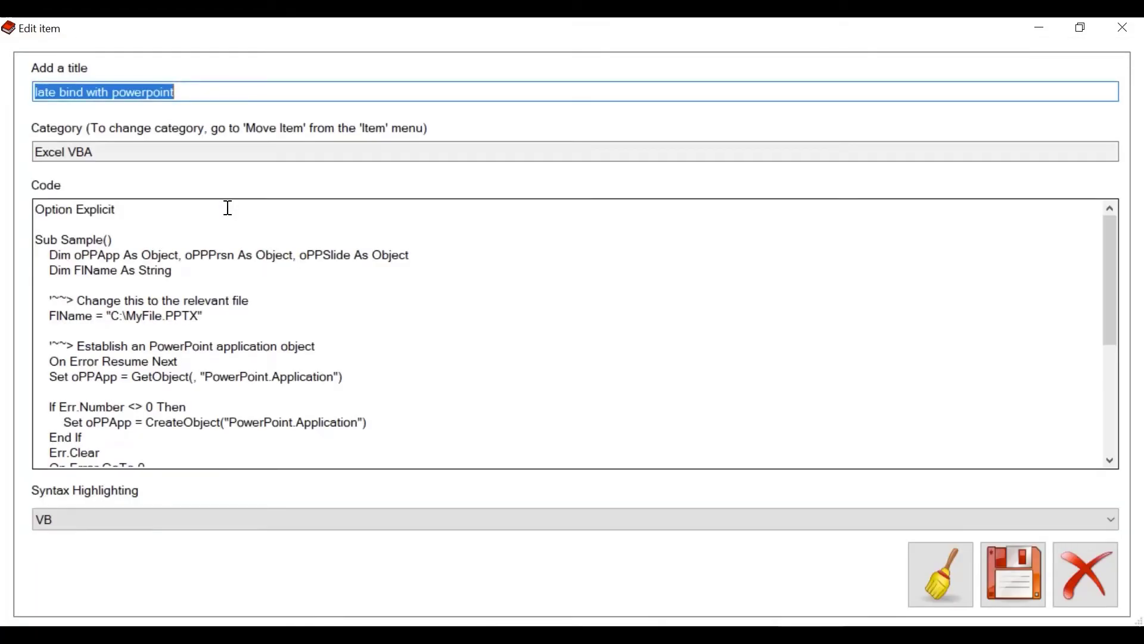
text(Late Bind with MS Power Point)
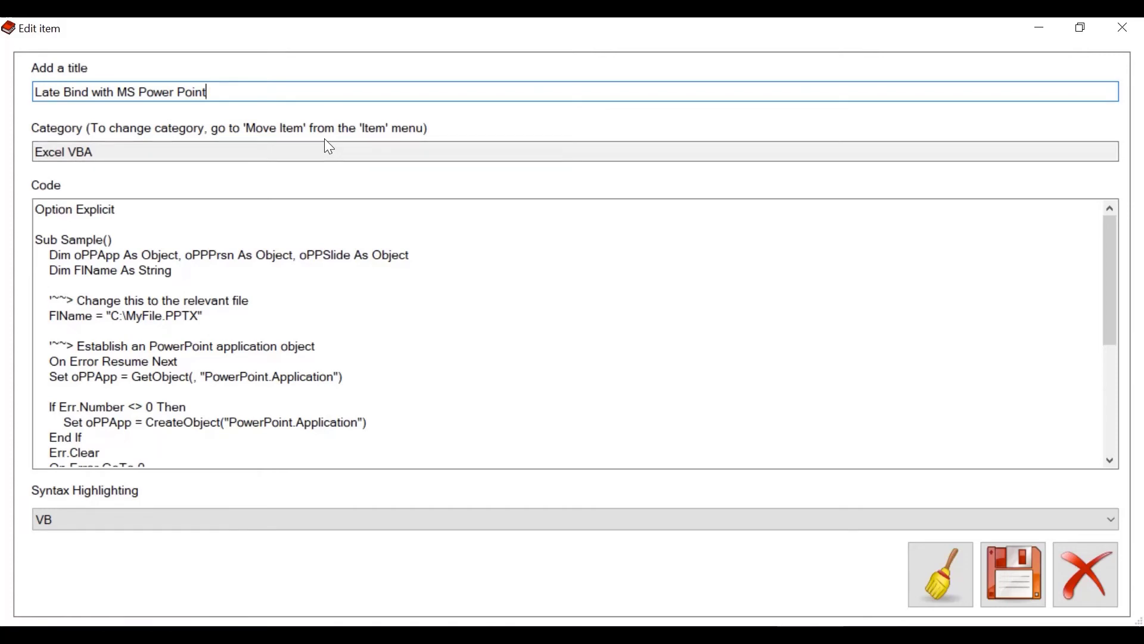
Delete the Option Explicit line and the blank line below it from the item's code, save the item and dismiss the confirmation
drag(121, 212, 20, 218)
key(Delete)
key(Delete)
key(Delete)
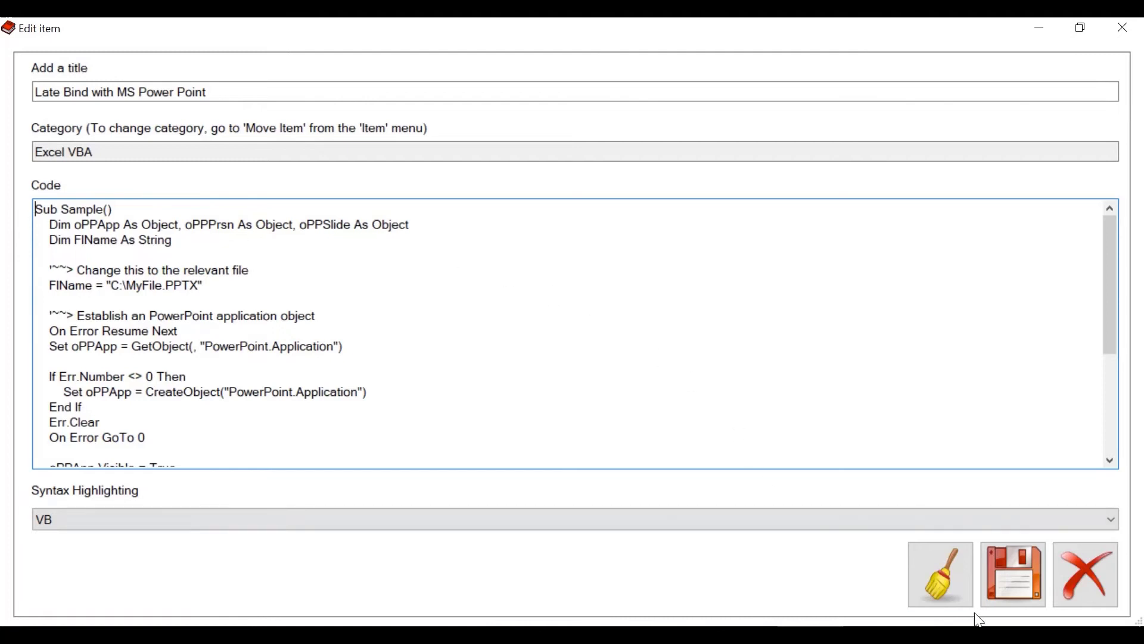
click(1013, 599)
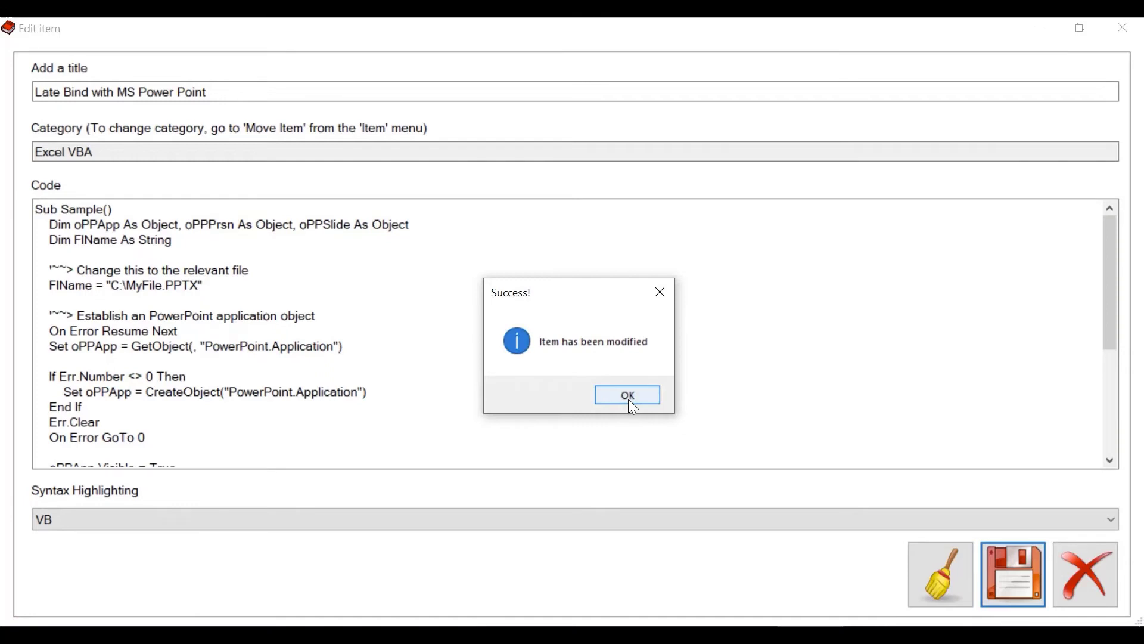
click(629, 400)
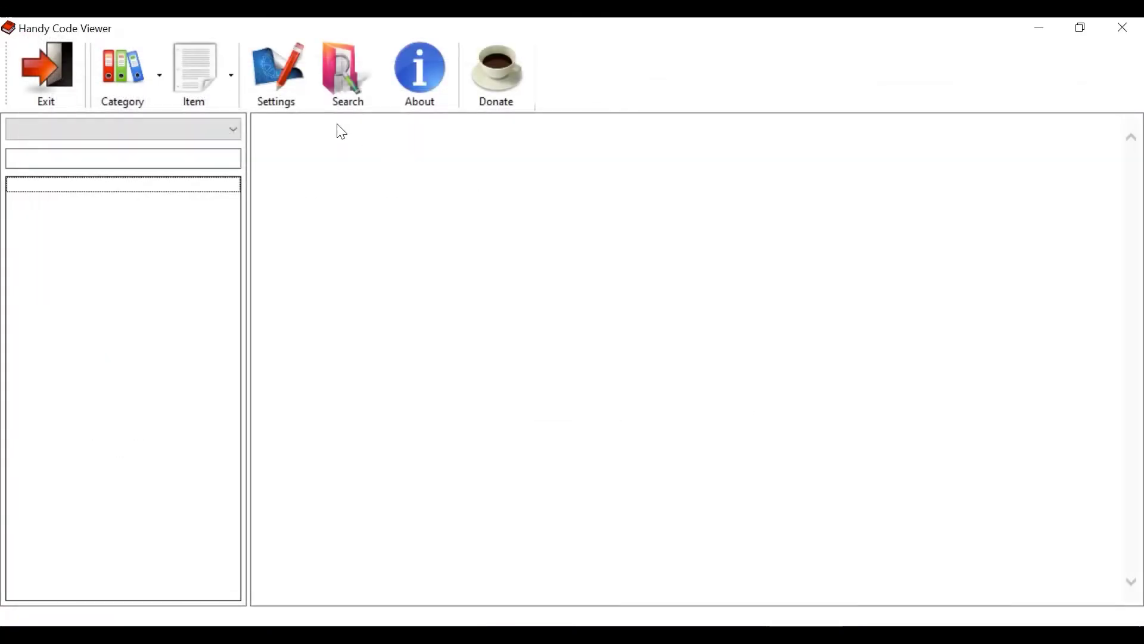
Display the modified Late Bind with MS Power Point item in the Excel VBA category to check its code
click(230, 127)
click(168, 172)
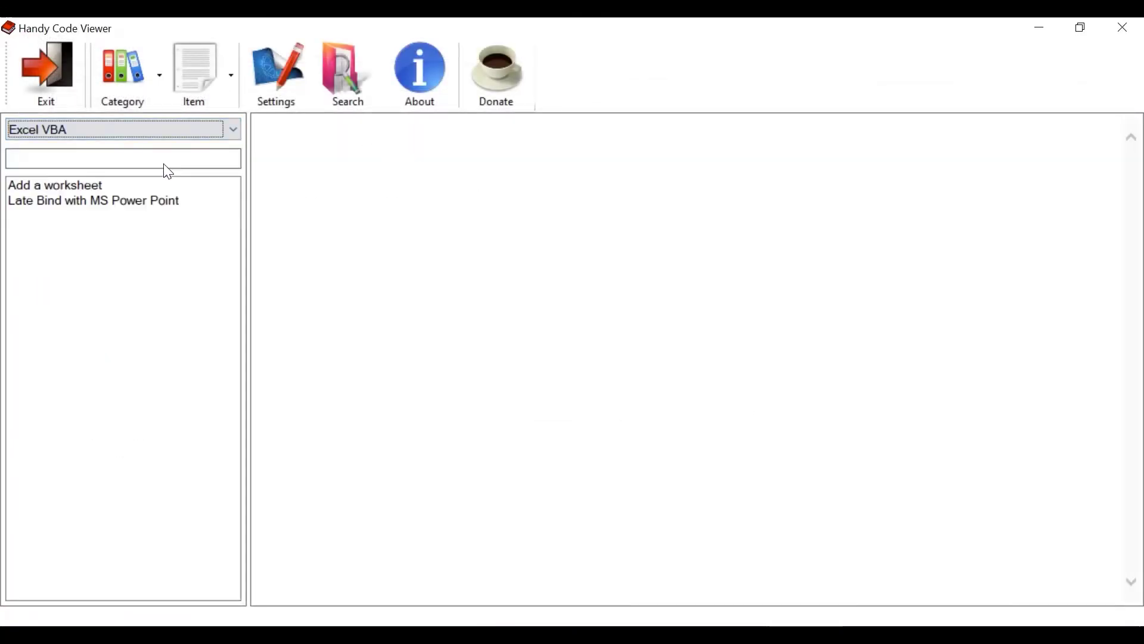
click(166, 205)
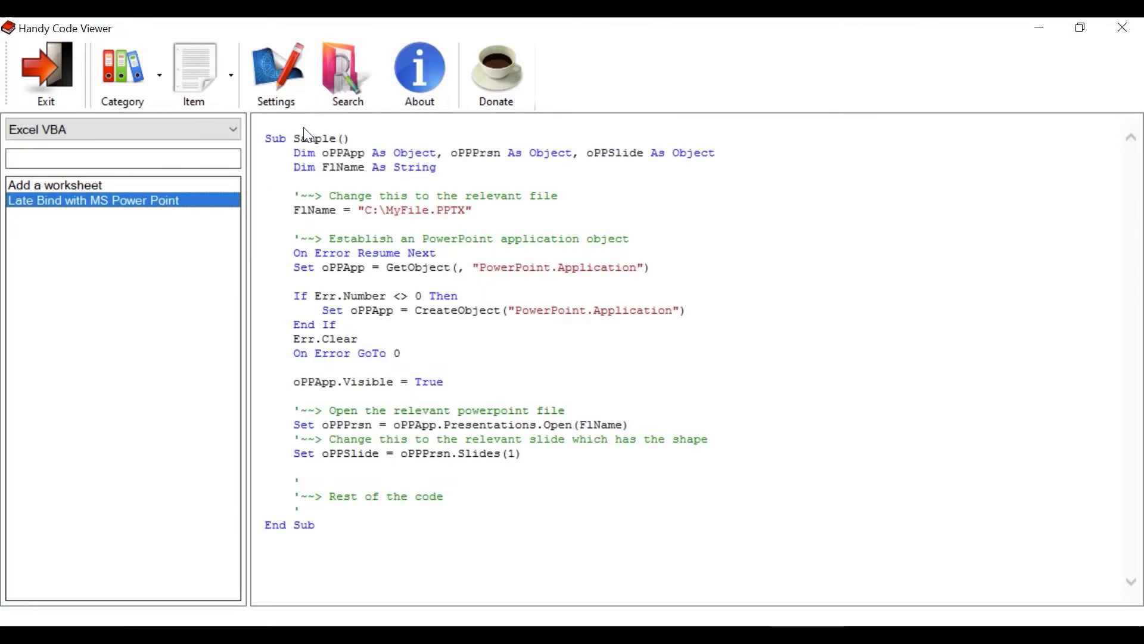
Open item moving for the Excel VBA category and stage Late Bind with MS Power Point for the Word VBA category
click(223, 77)
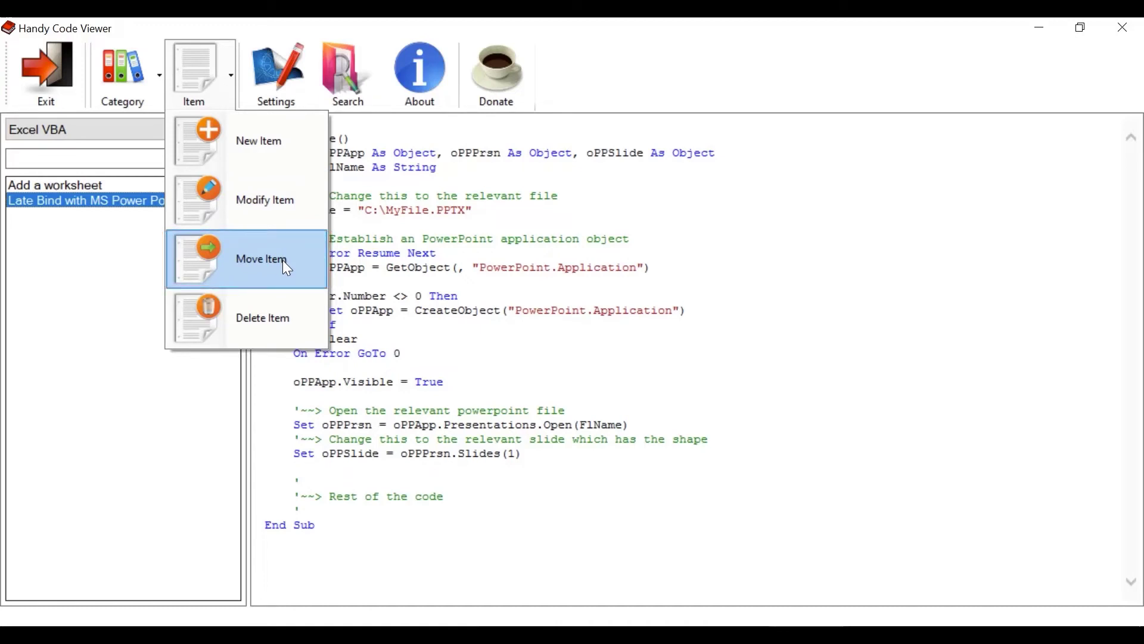
click(77, 203)
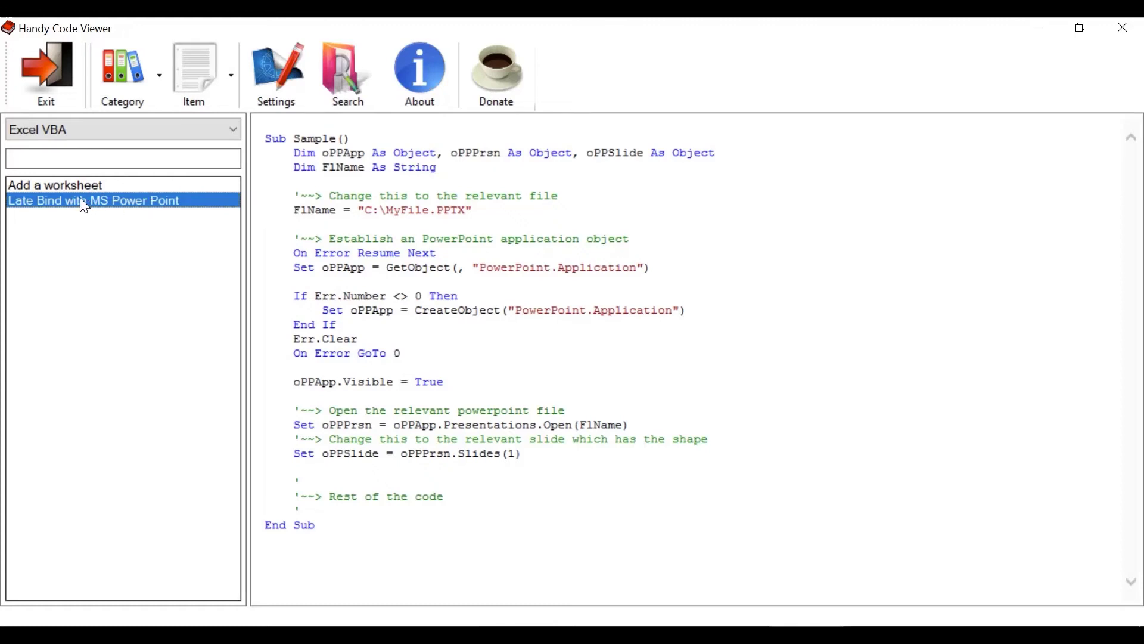
click(210, 83)
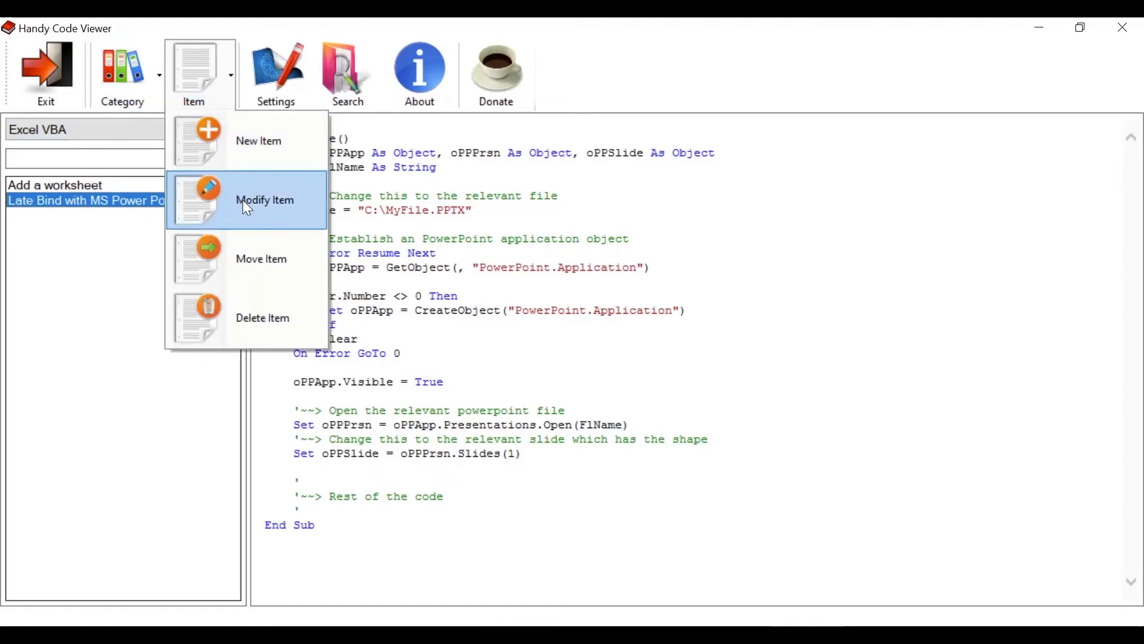
click(239, 266)
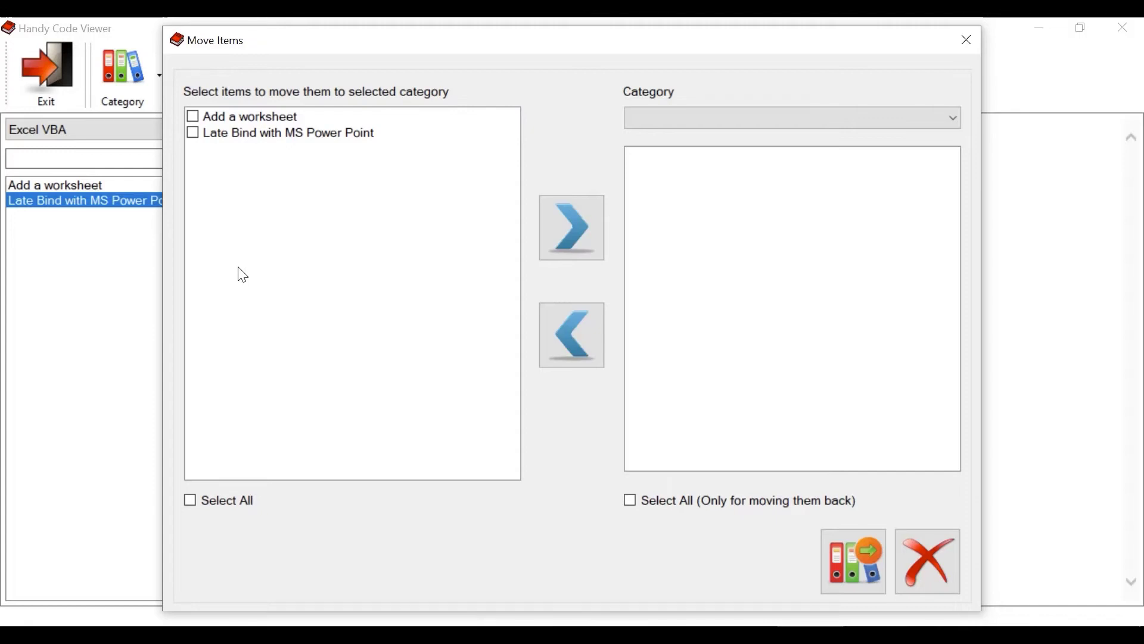
click(193, 134)
click(193, 135)
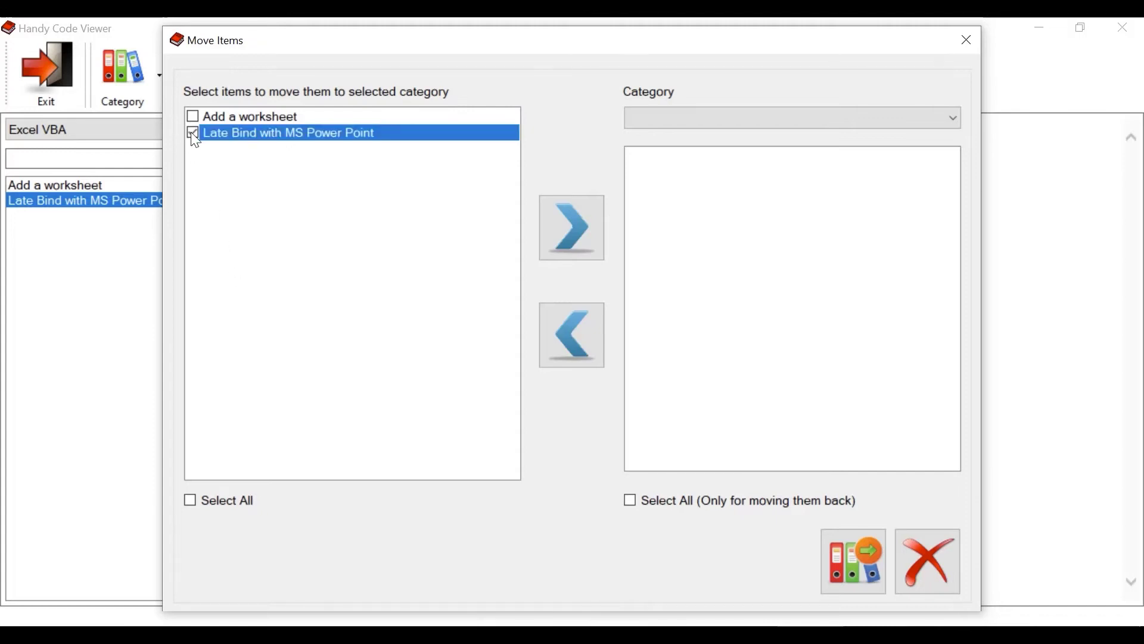
click(581, 220)
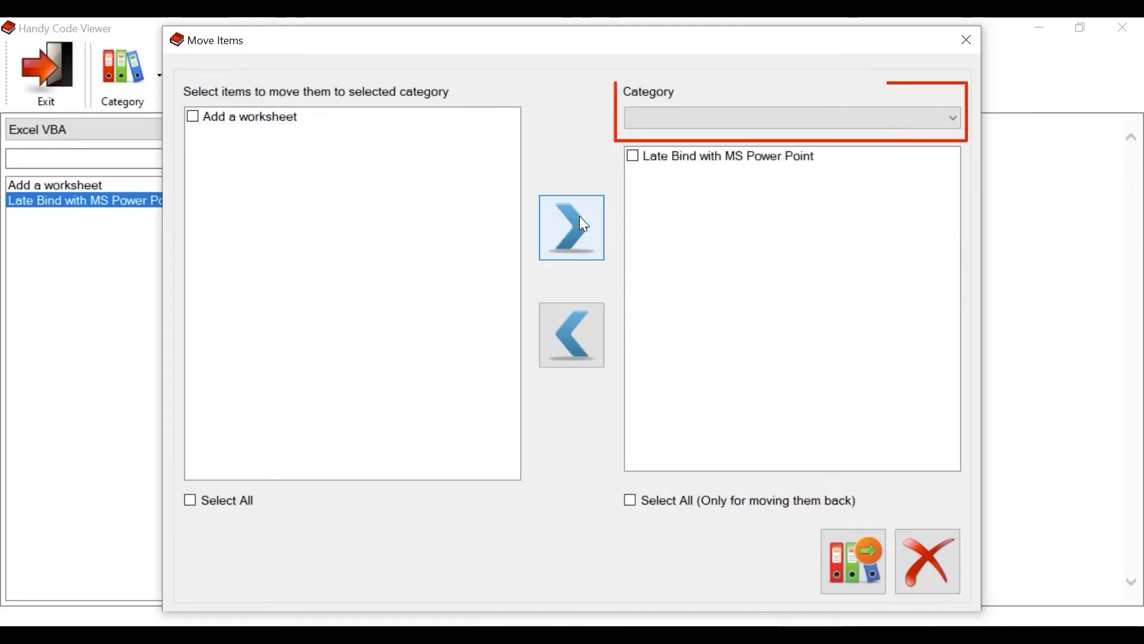
click(767, 120)
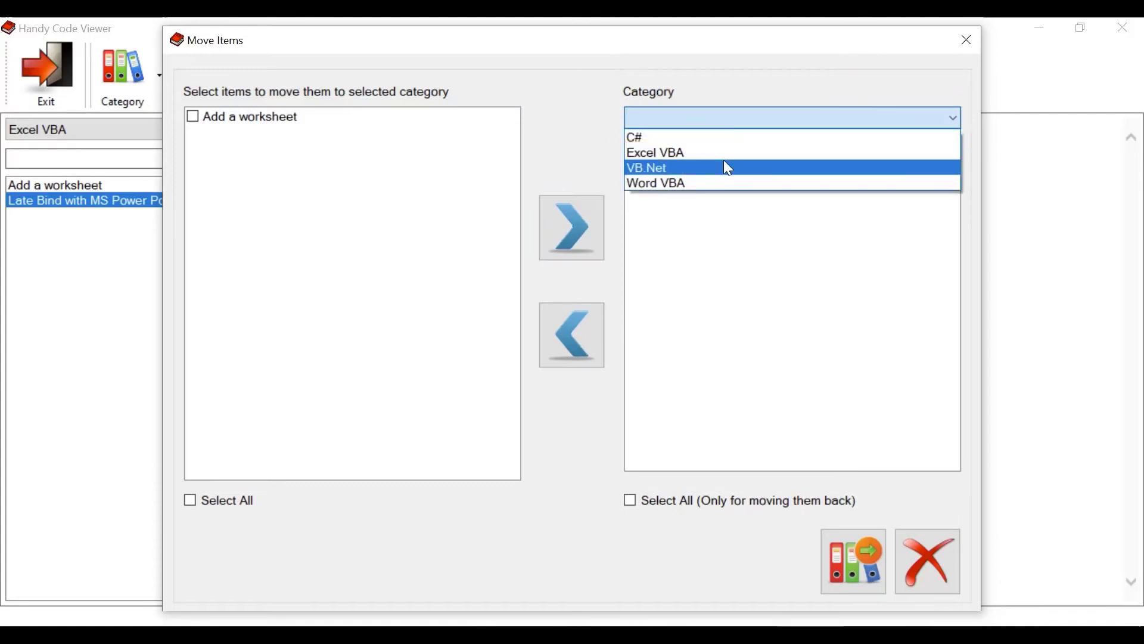
click(716, 180)
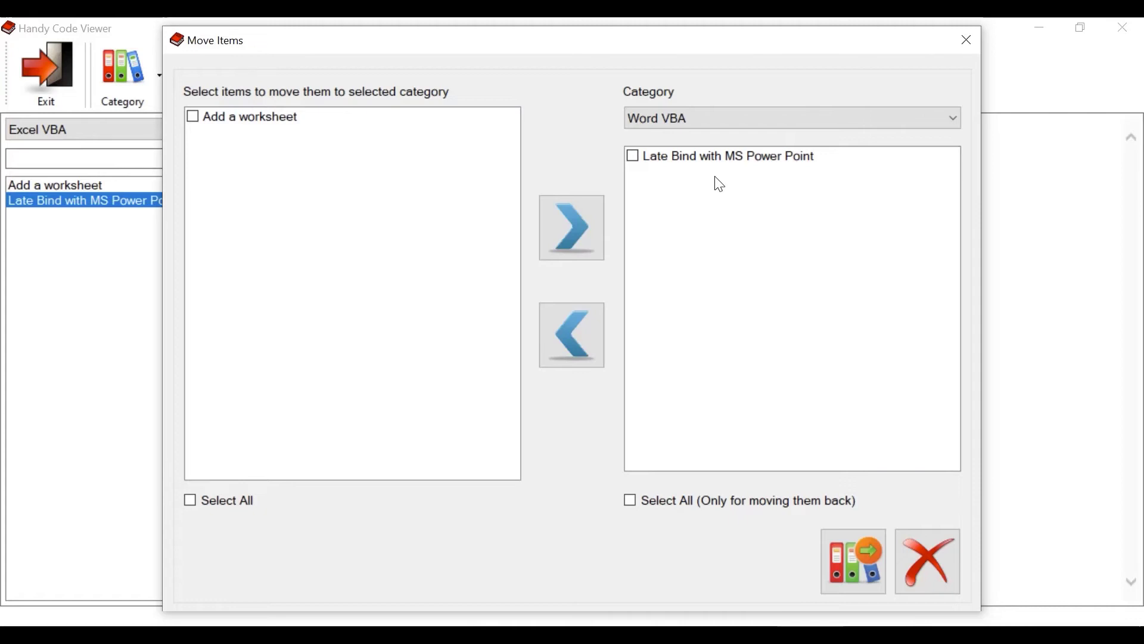
Return Late Bind with MS Power Point to the source list and stage it for the Word VBA category again
double_click(710, 156)
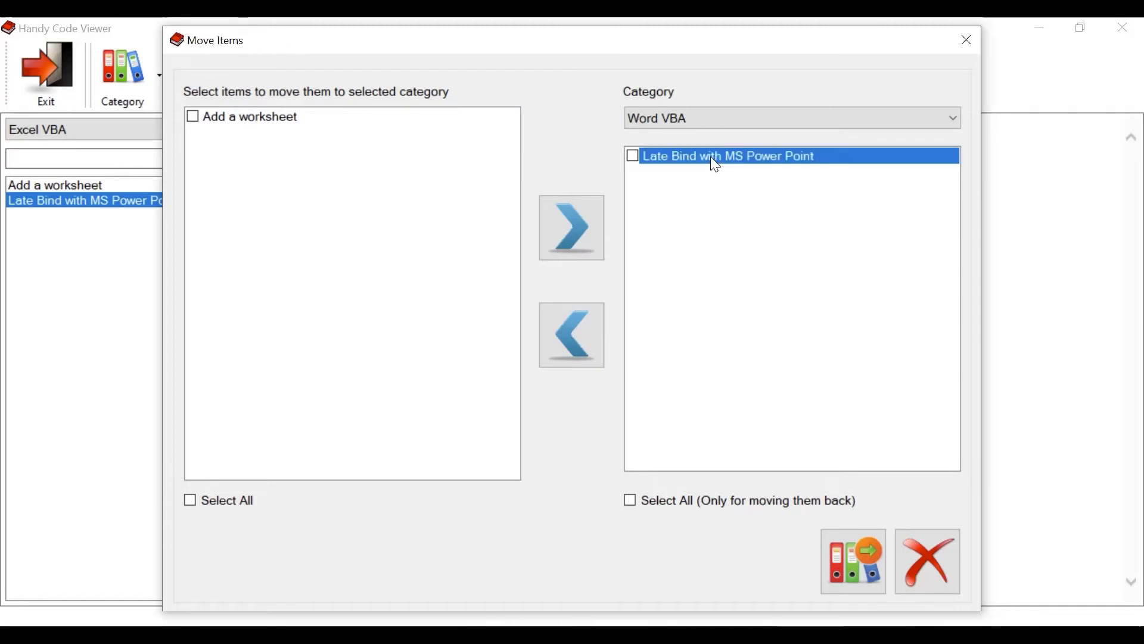
click(578, 338)
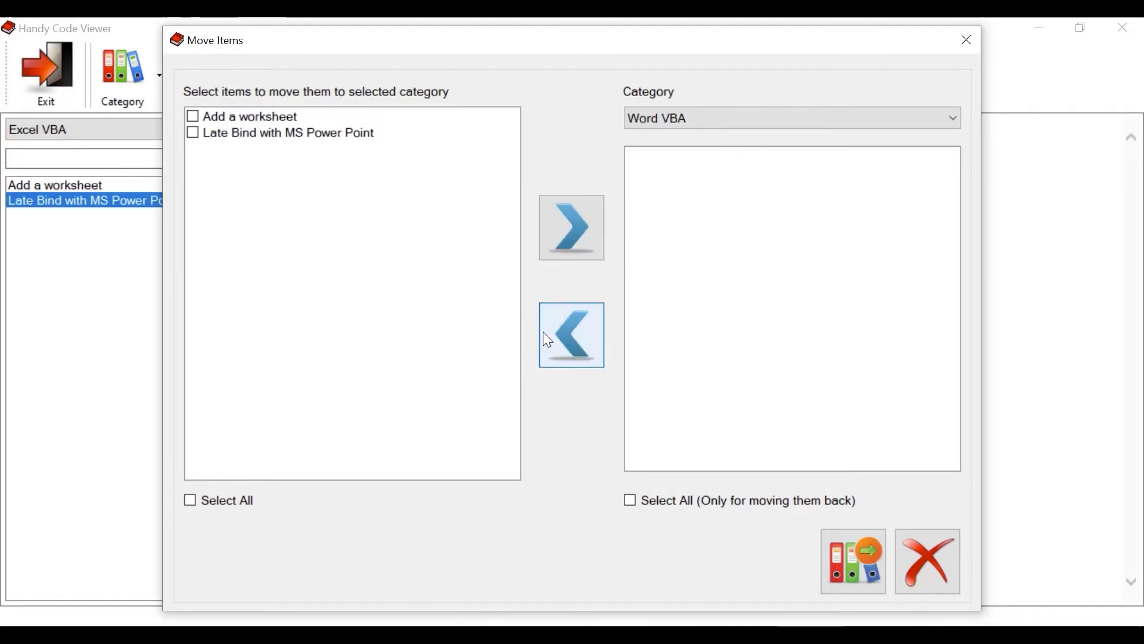
click(203, 136)
click(572, 229)
Move the staged Late Bind with MS Power Point item to Word VBA, dismiss the confirmation and close the Move Items dialog
click(635, 159)
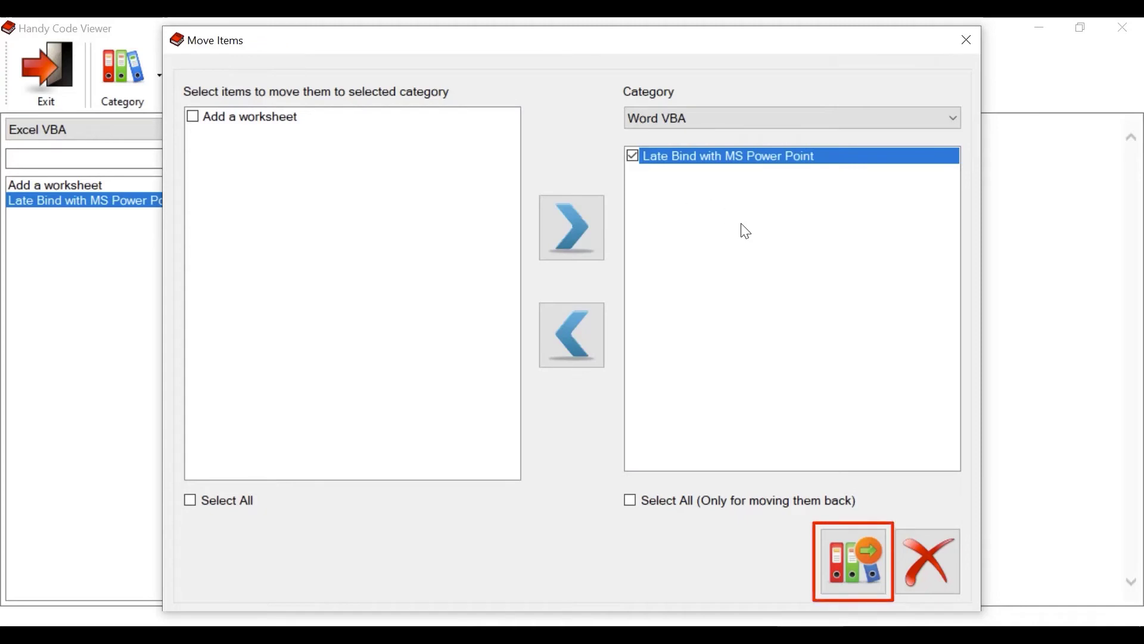
click(830, 552)
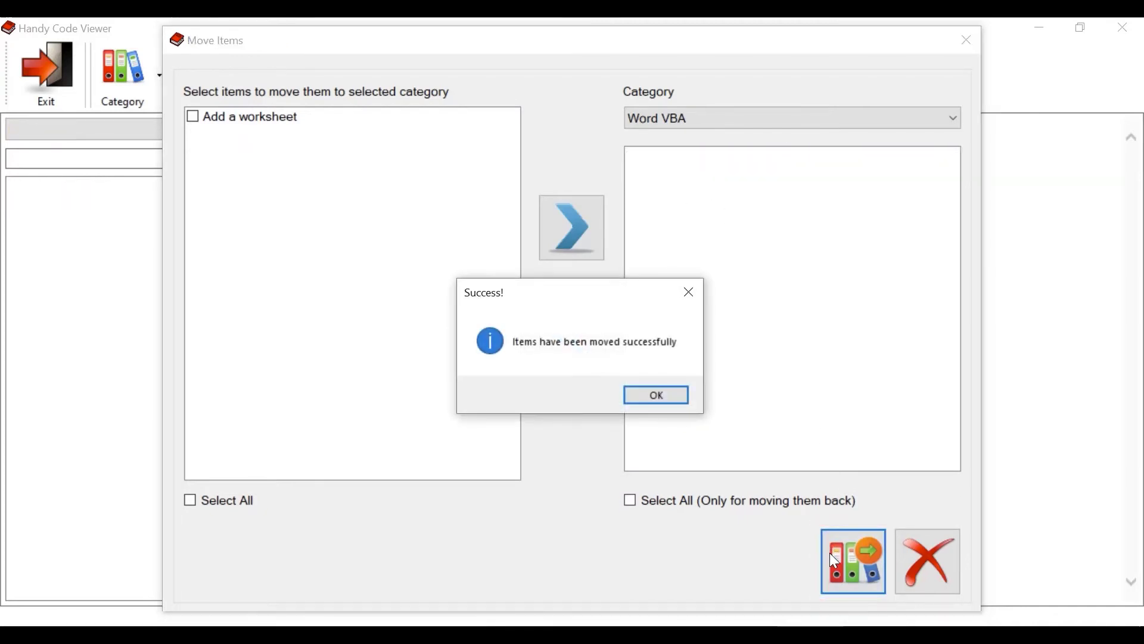
click(668, 398)
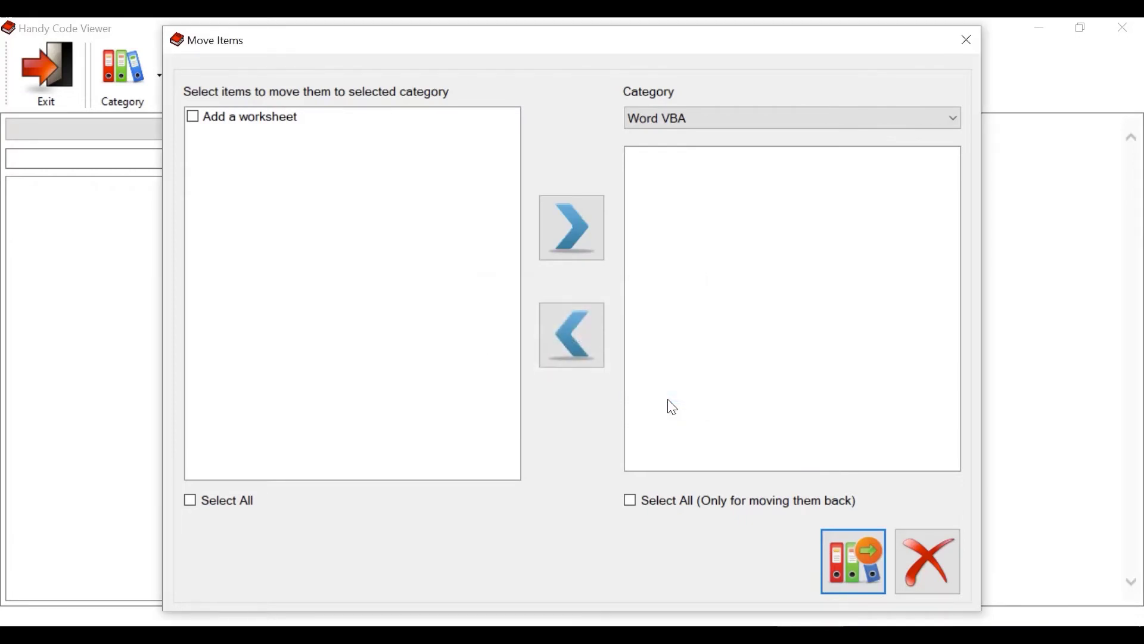
click(927, 567)
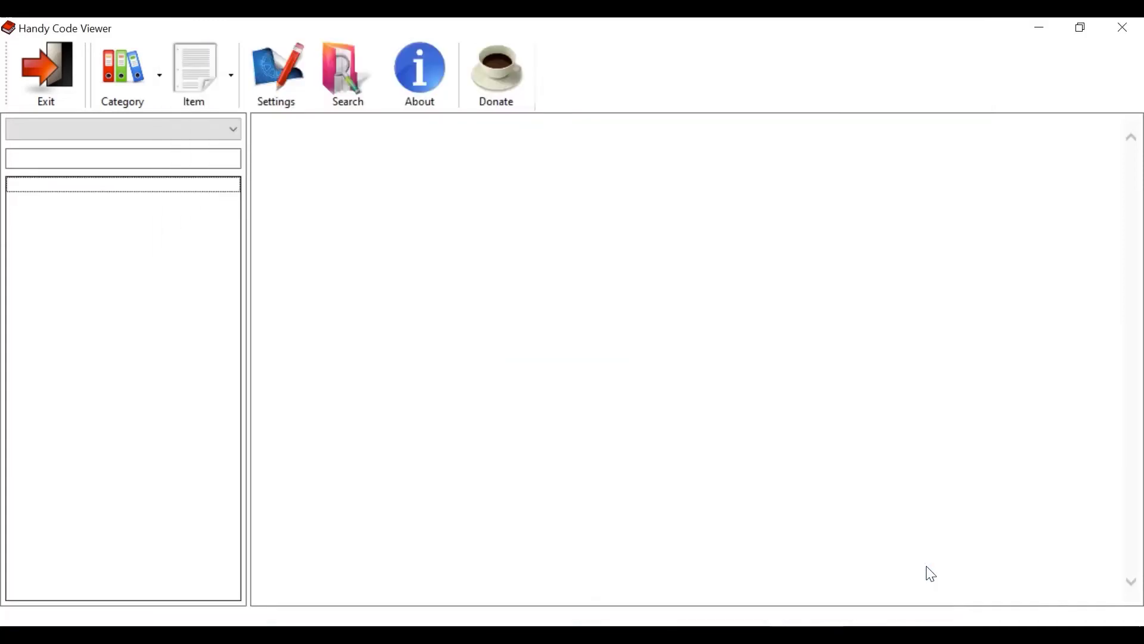
Check the item lists of the Excel VBA and Word VBA categories for the moved item
click(152, 128)
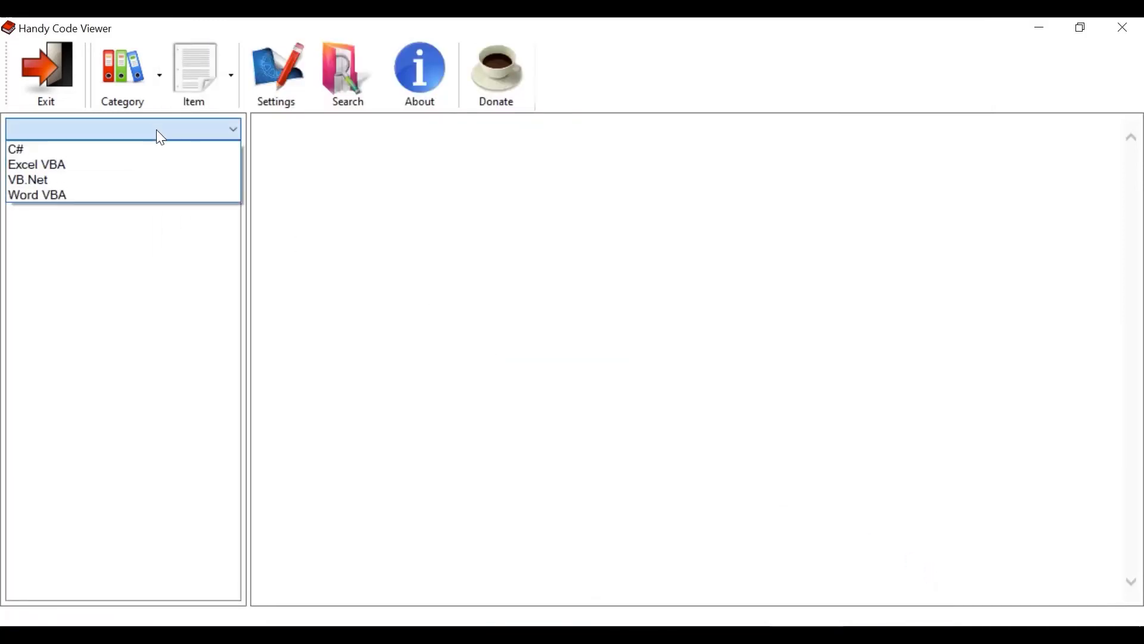
click(152, 170)
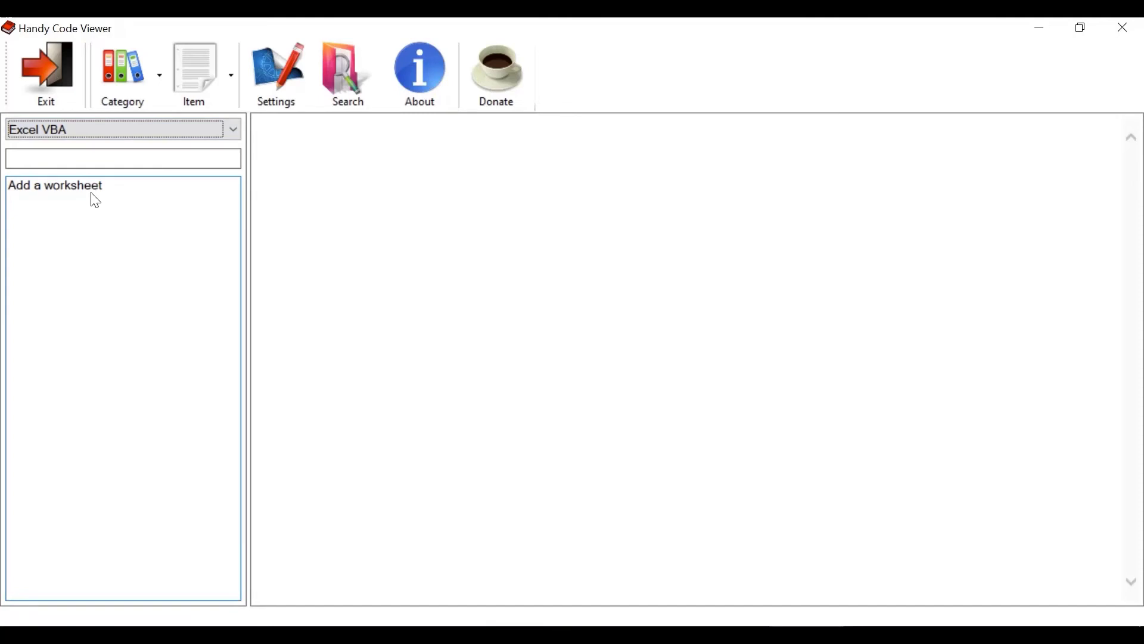
click(159, 127)
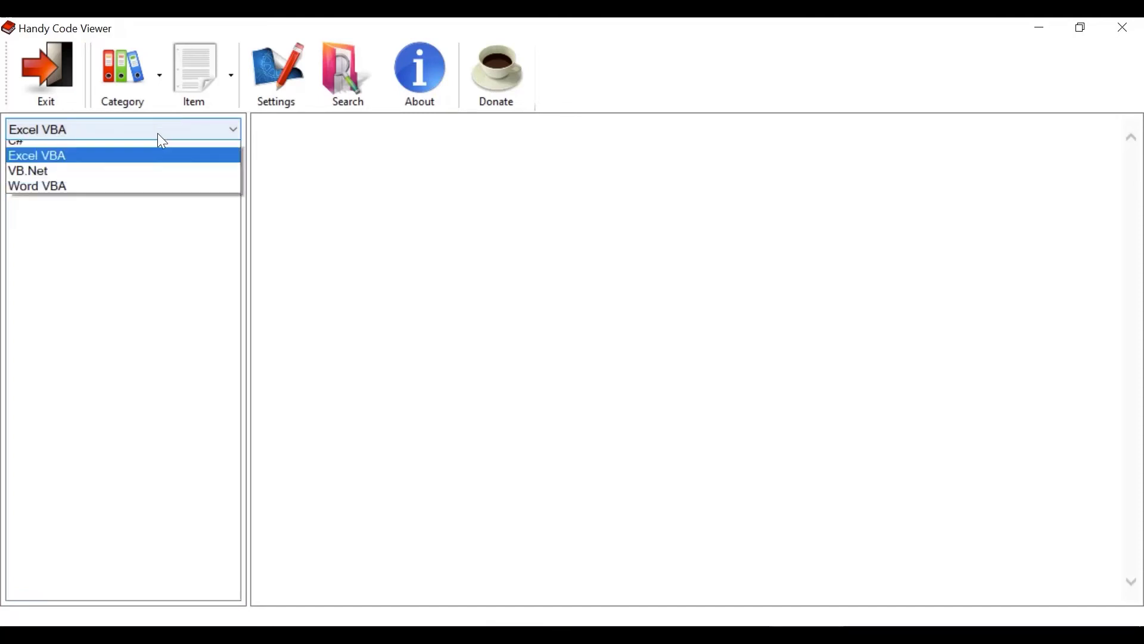
click(113, 193)
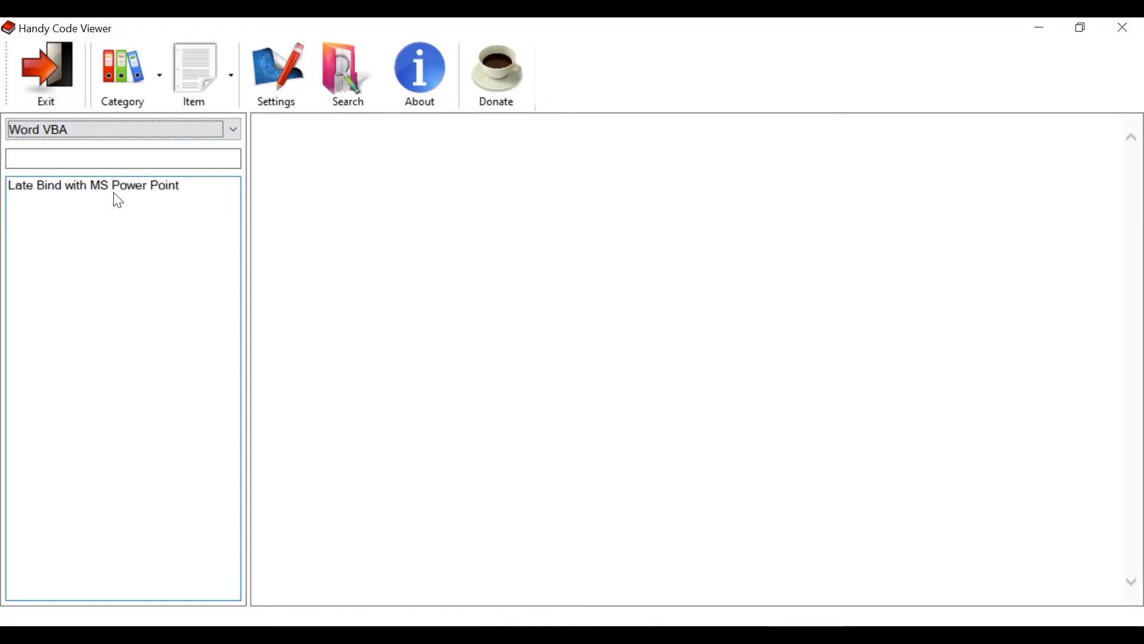
click(104, 270)
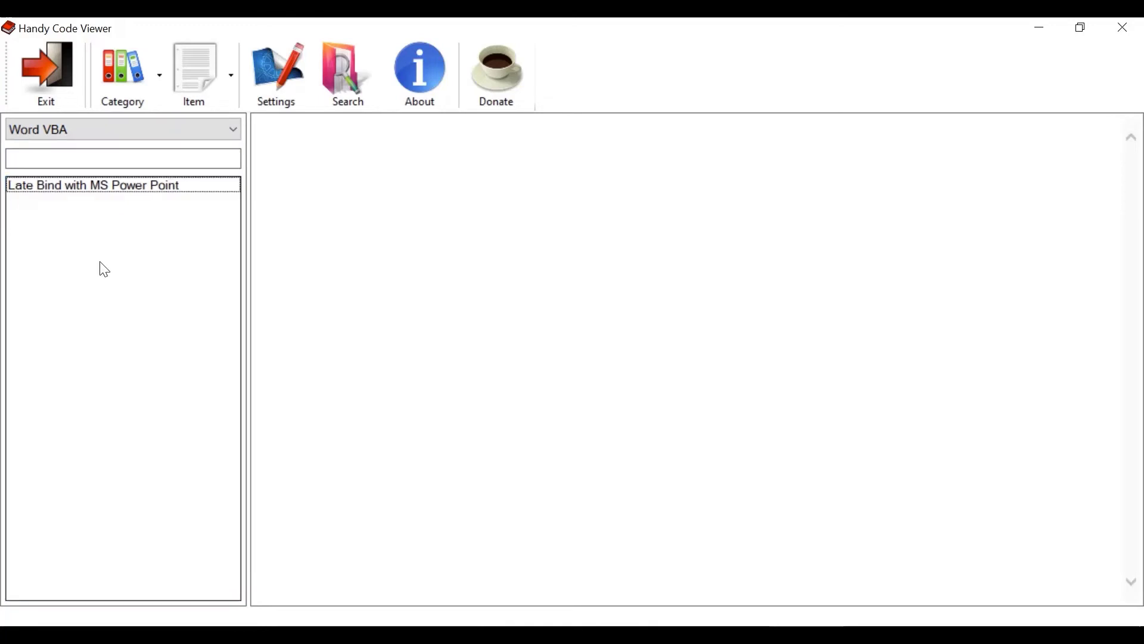
Delete the Late Bind with MS Power Point item from the Word VBA category, confirming the deletion
click(181, 95)
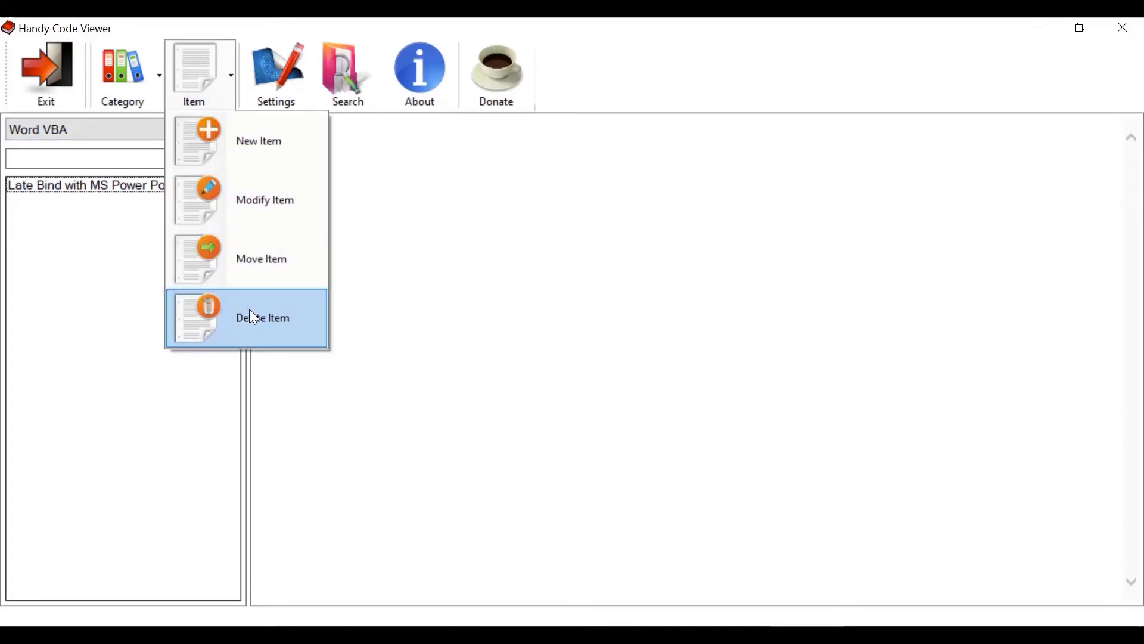
click(87, 190)
click(200, 90)
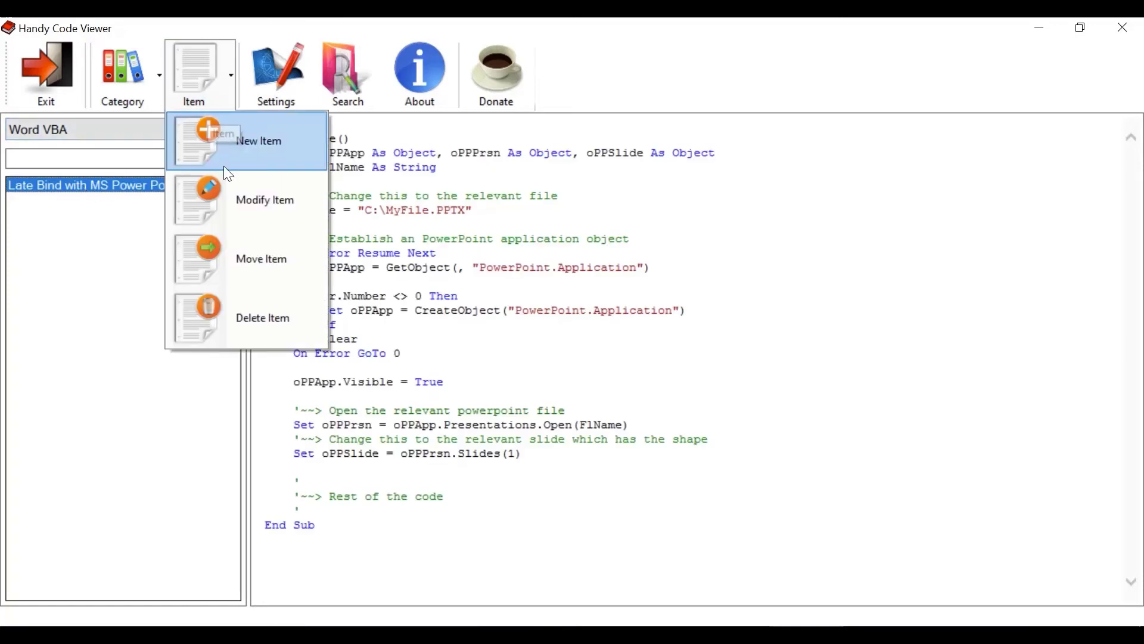
click(249, 315)
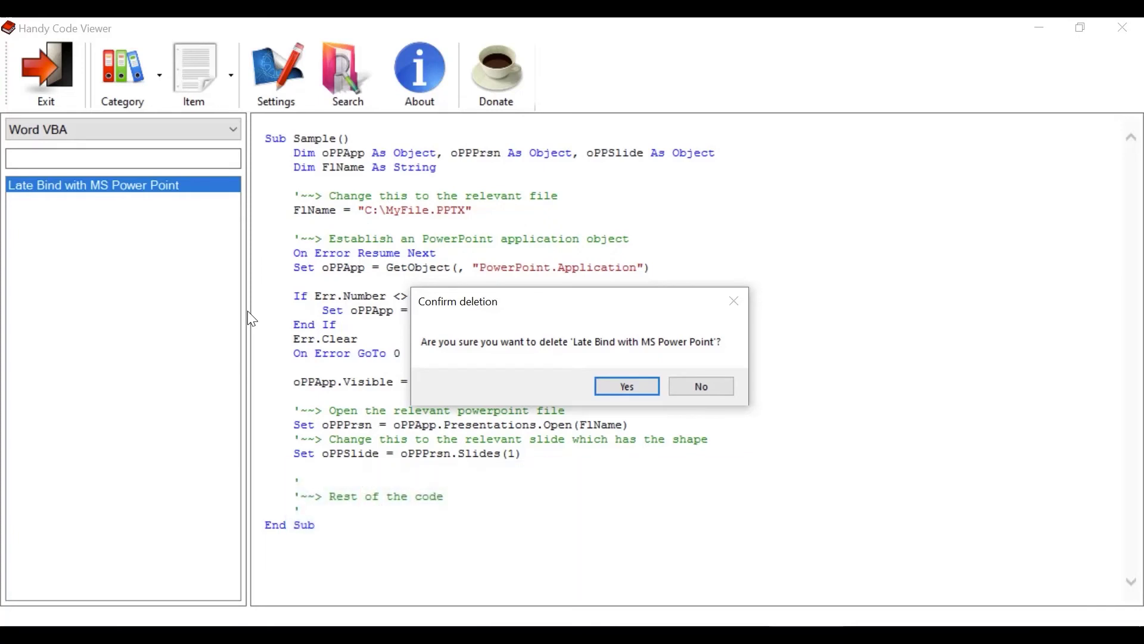
click(626, 386)
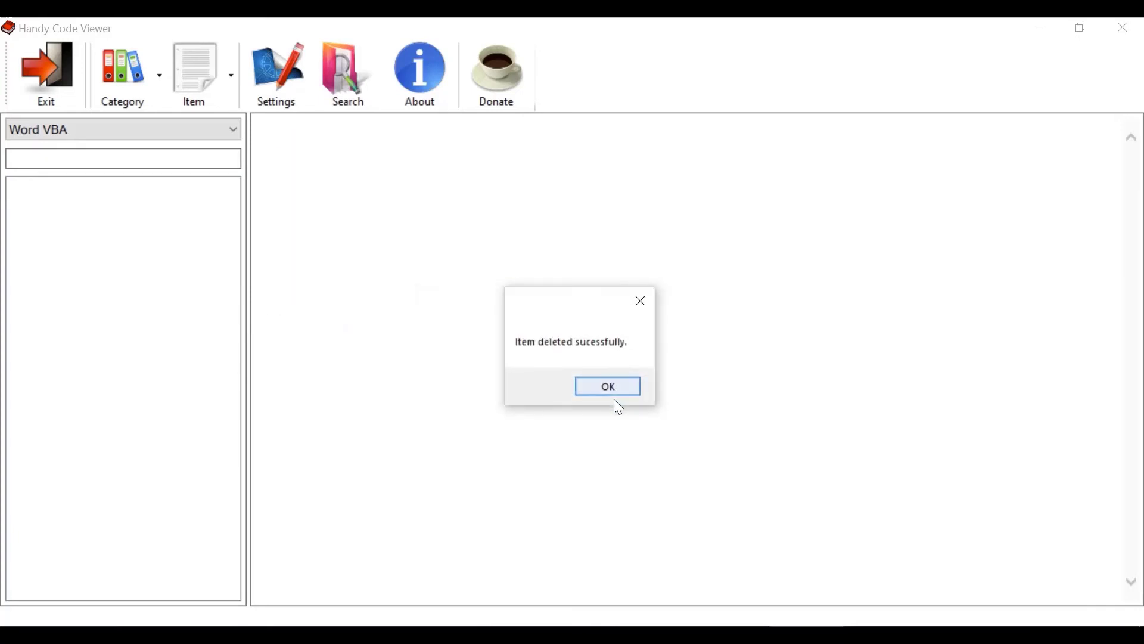
click(619, 391)
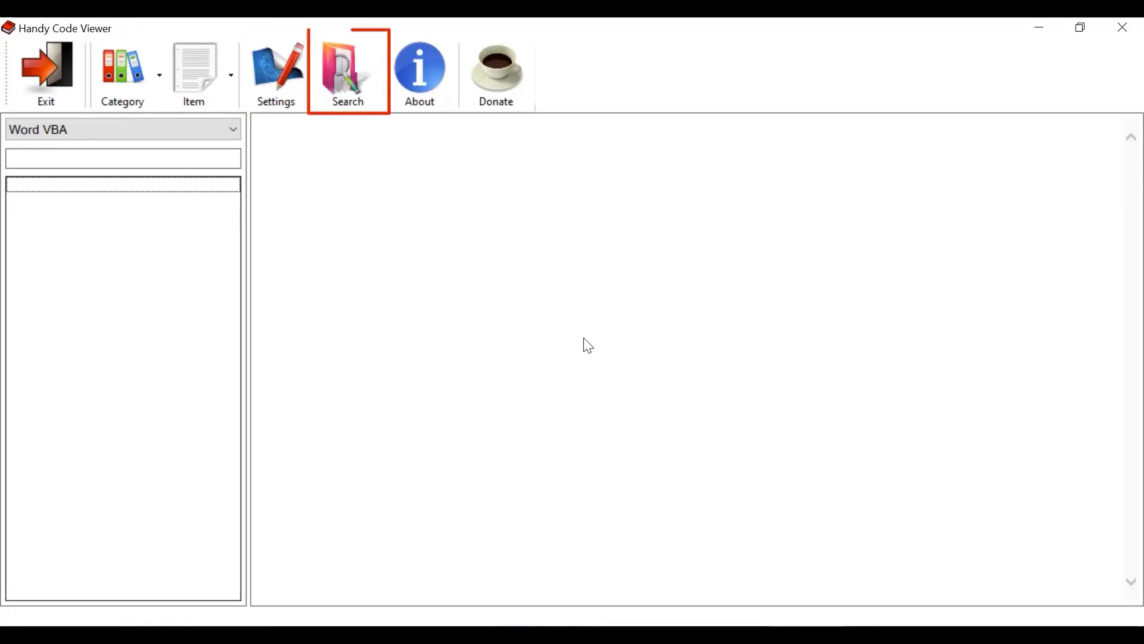
Search all items for the word worksheet in both item titles and item content
click(360, 72)
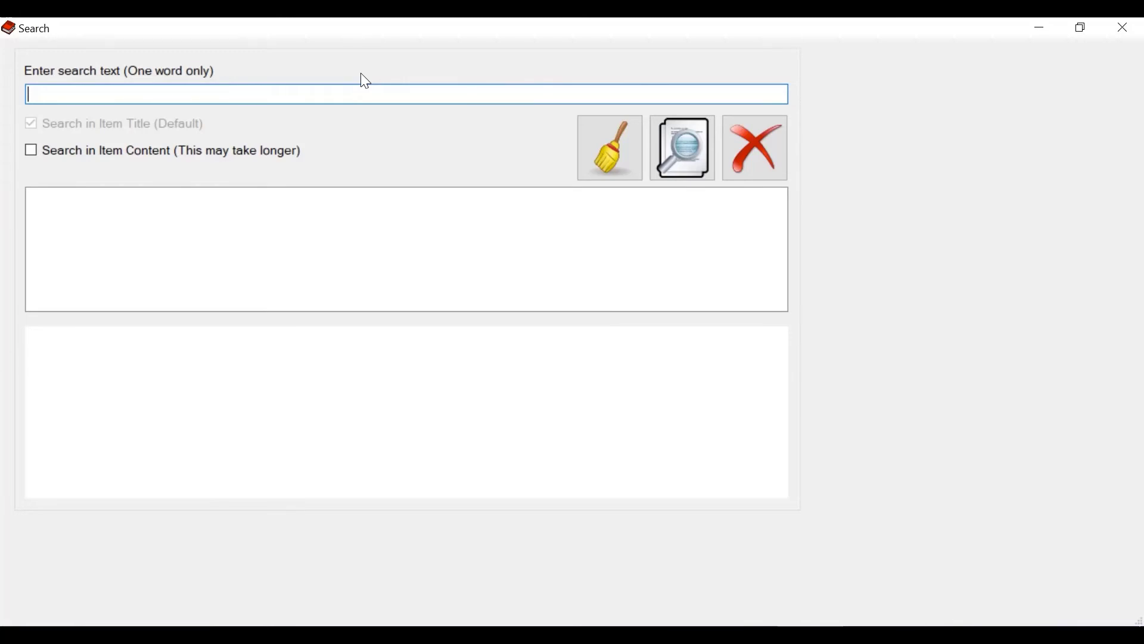
text(worksheet)
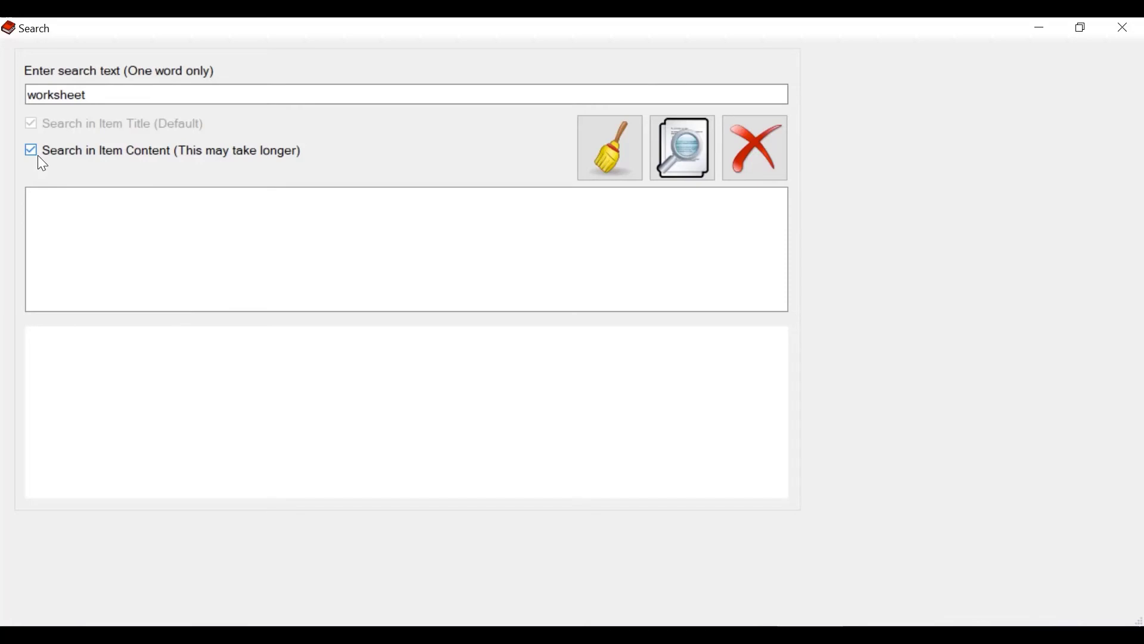
click(687, 156)
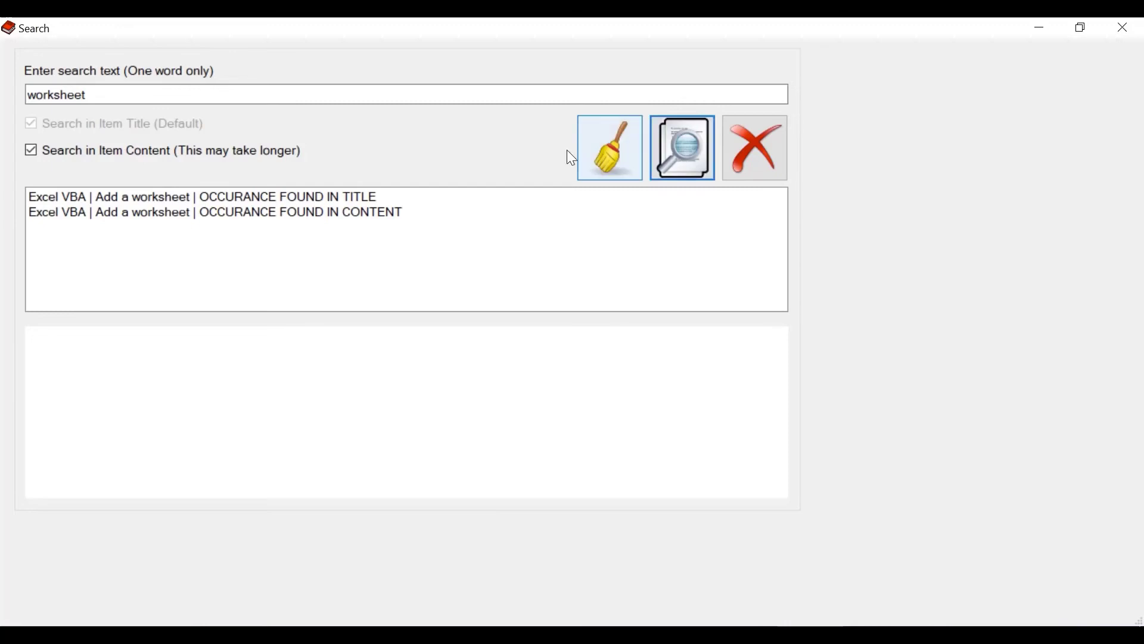
Examine the code of the Add a worksheet title match, highlight the word Worksheet in it and close the search
click(247, 199)
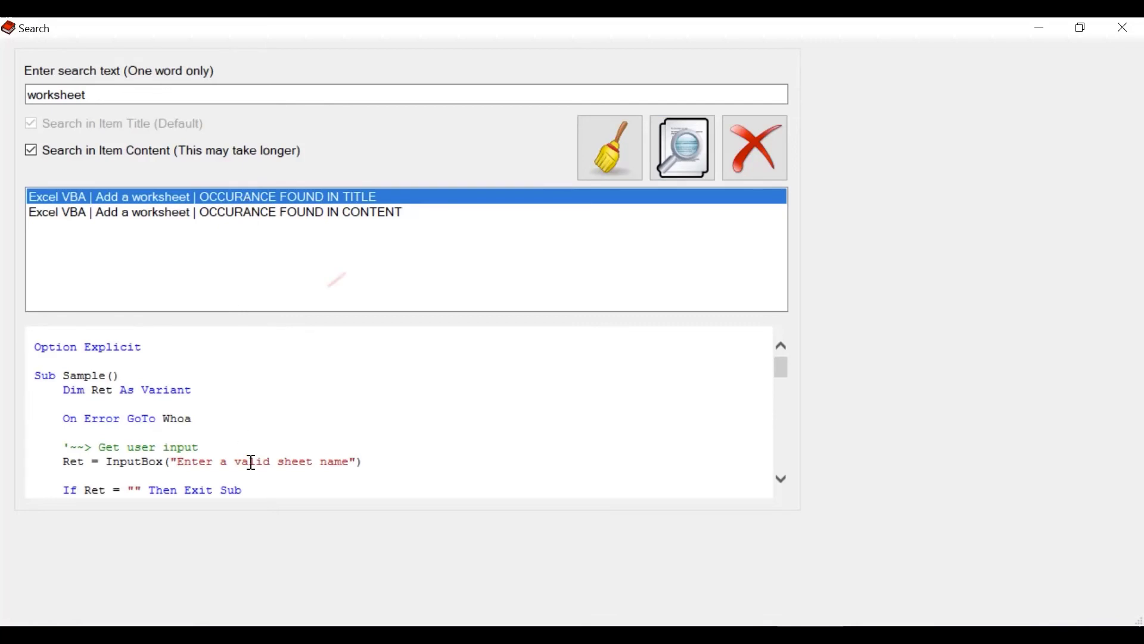
scroll(263, 440, down, 2)
scroll(265, 440, down, 3)
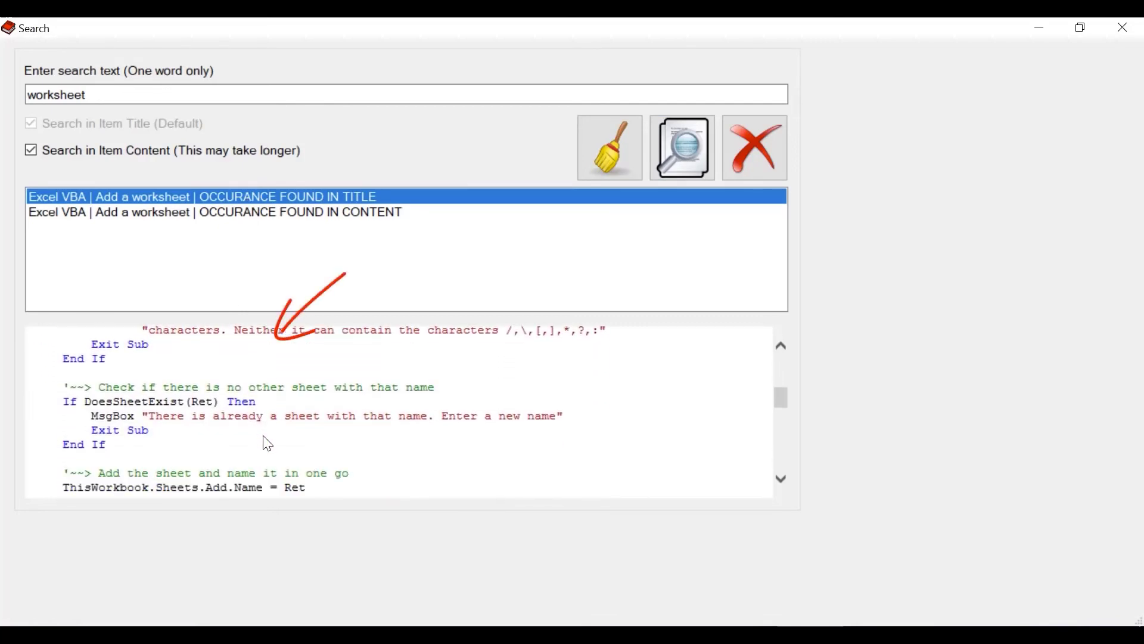
scroll(265, 435, up, 5)
scroll(266, 433, down, 4)
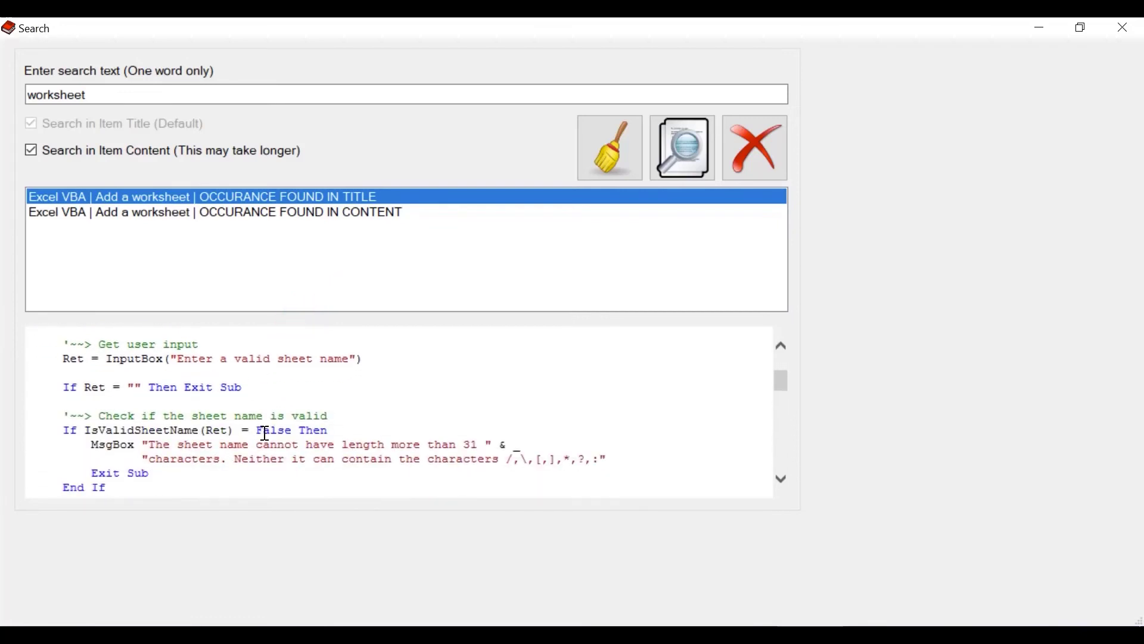
scroll(266, 433, down, 5)
double_click(189, 379)
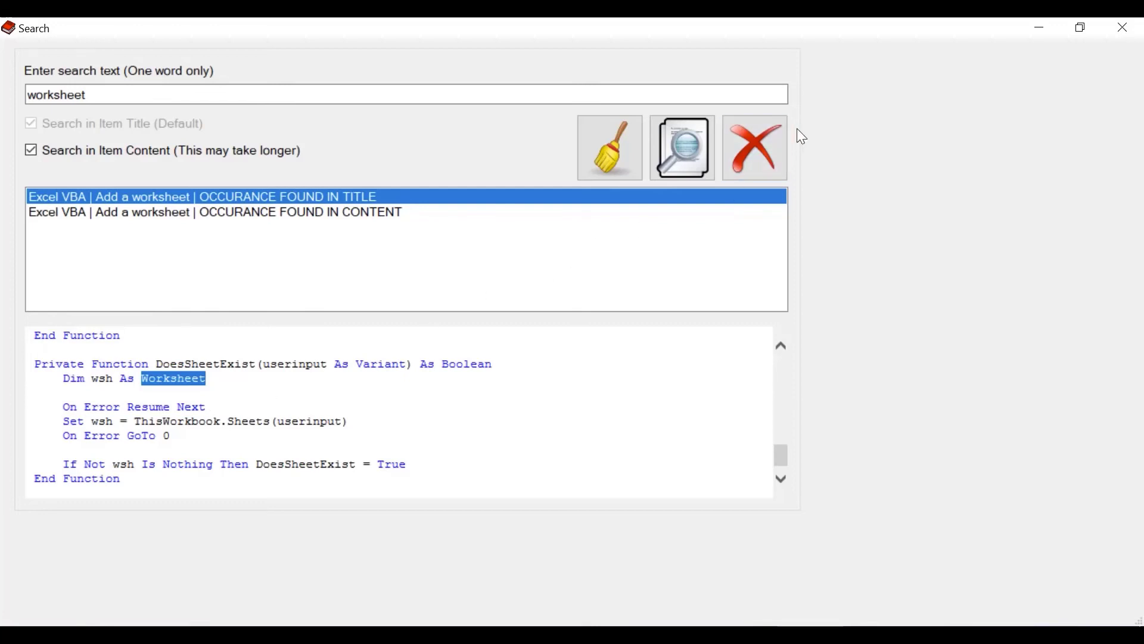
click(761, 146)
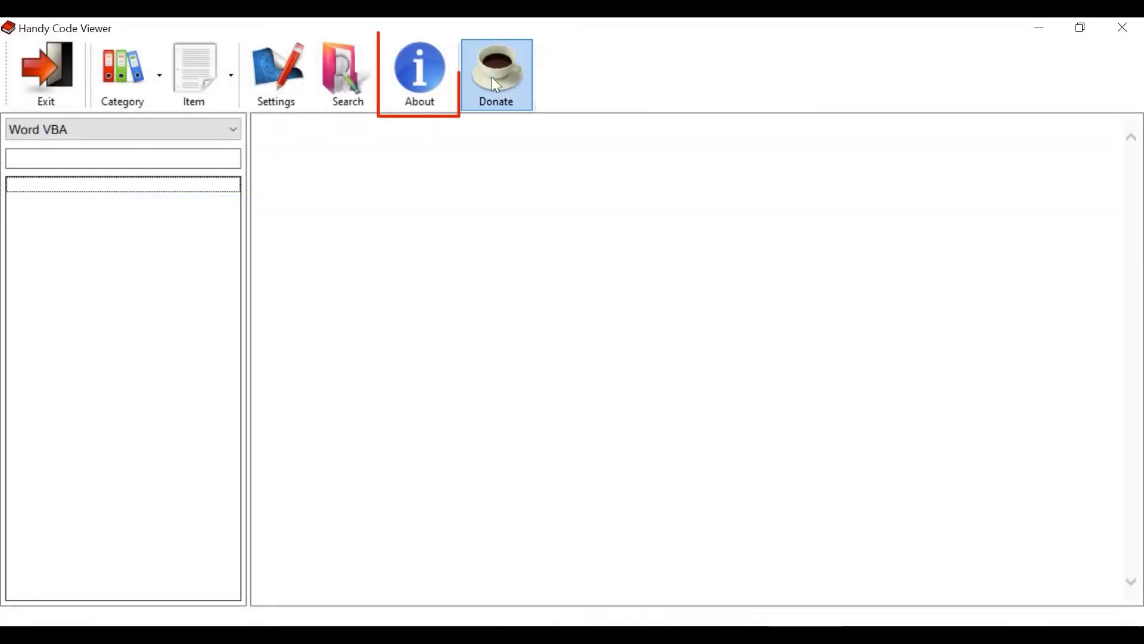
View the program's About information, close it and open the donation options
click(422, 86)
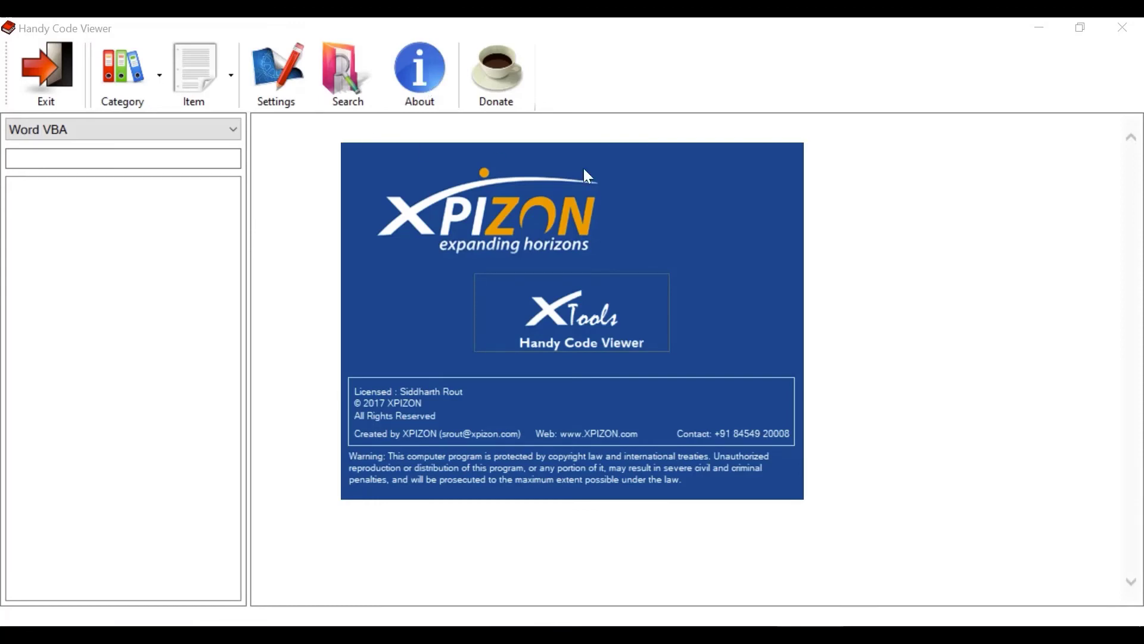
click(746, 226)
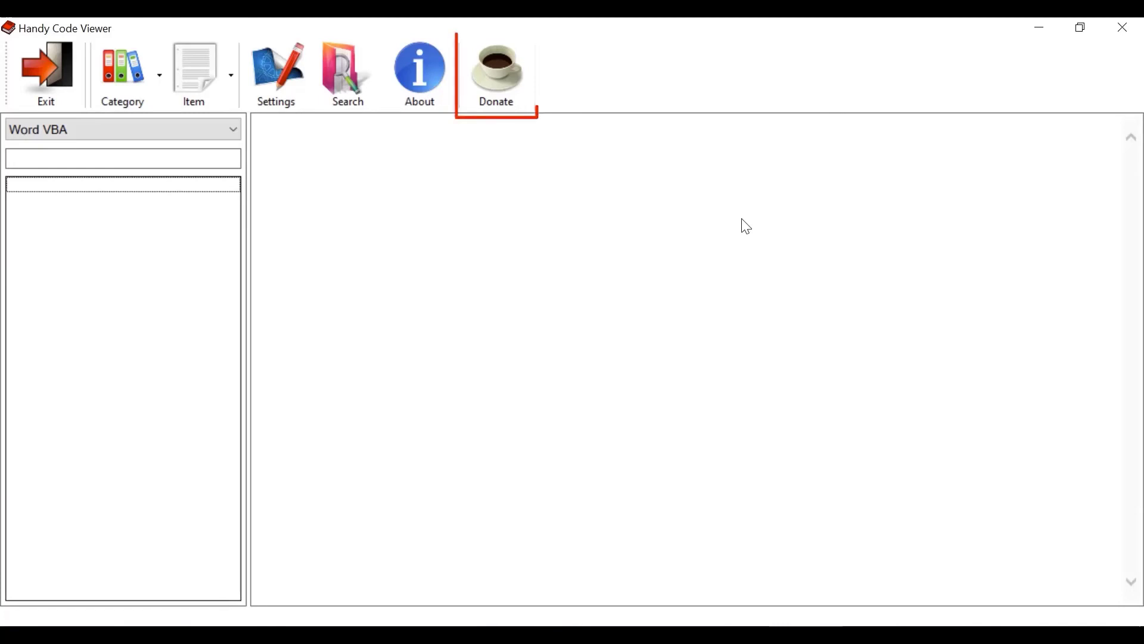
click(508, 76)
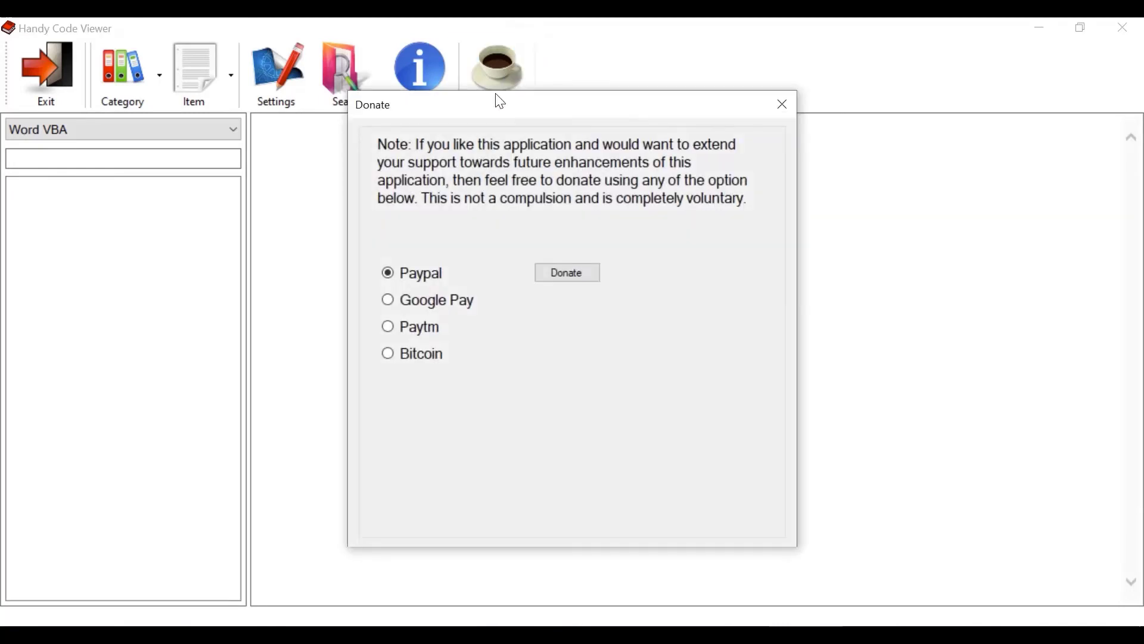
View the Google Pay, Paytm and Bitcoin donation options in turn and close the donation window
click(416, 300)
click(414, 327)
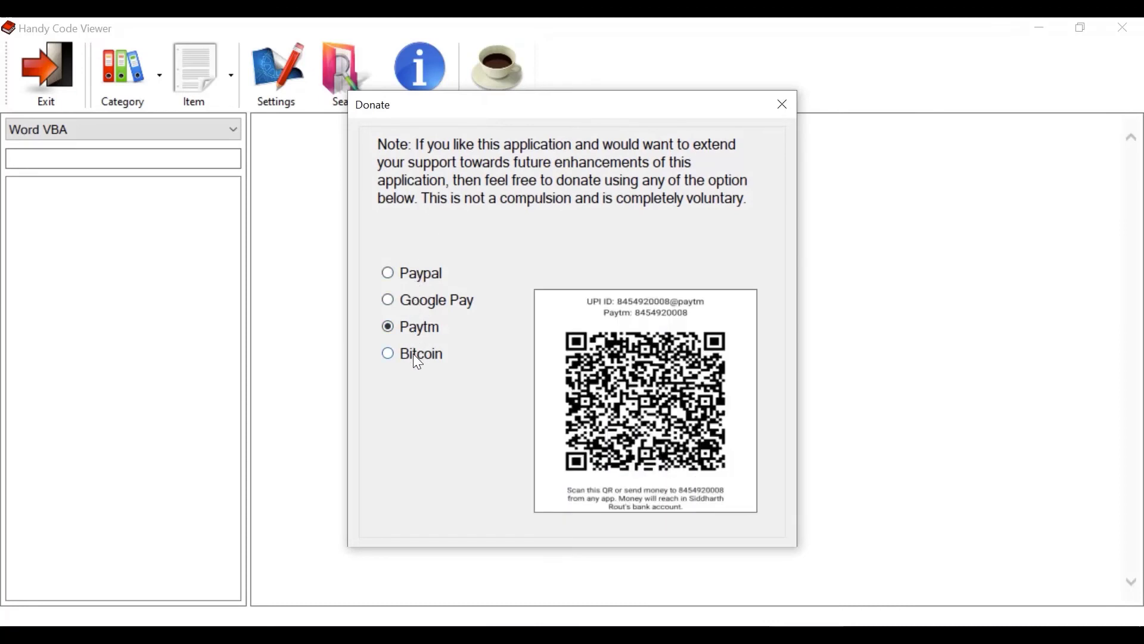
click(413, 354)
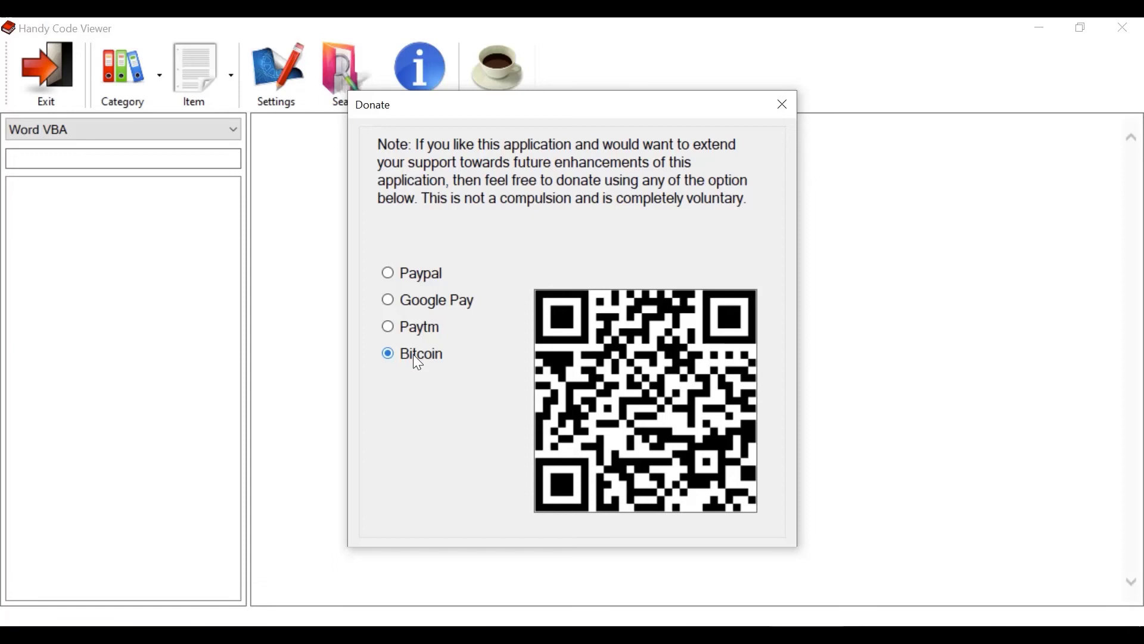
click(782, 104)
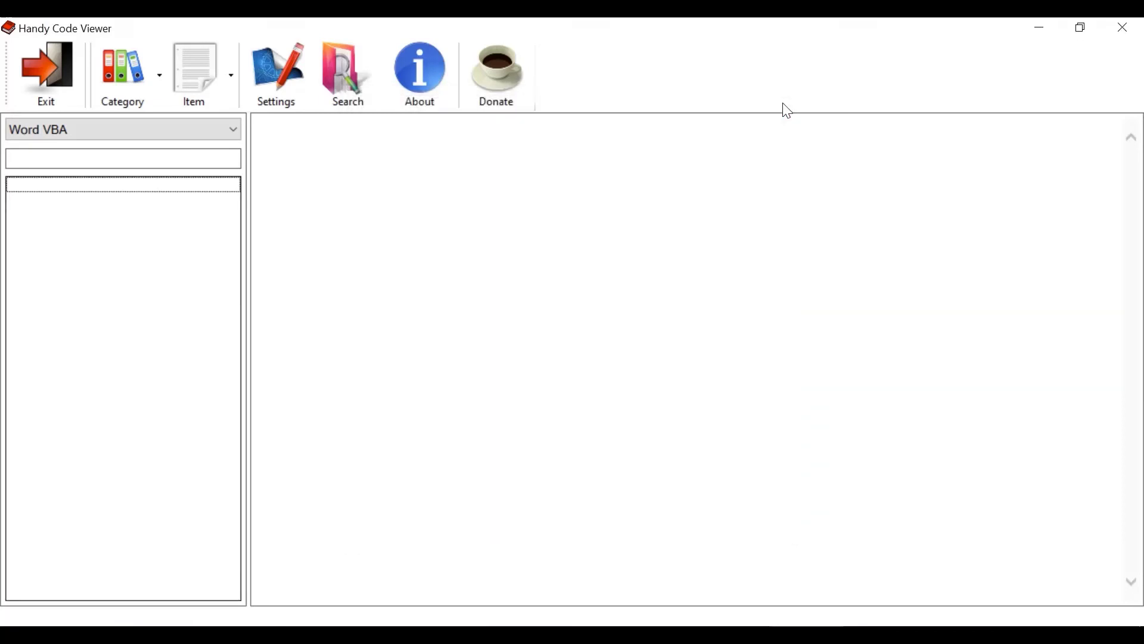
Open the settings, choose the Desktop as the backup directory and create a backup there
click(291, 63)
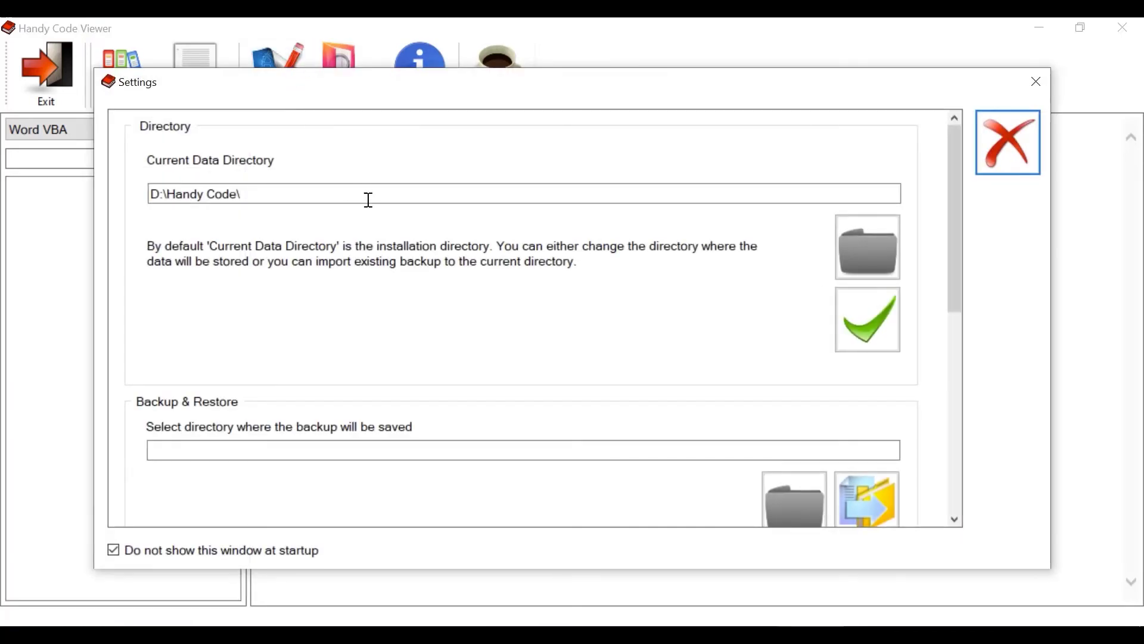
scroll(370, 203, down, 3)
scroll(370, 207, down, 2)
scroll(370, 207, up, 2)
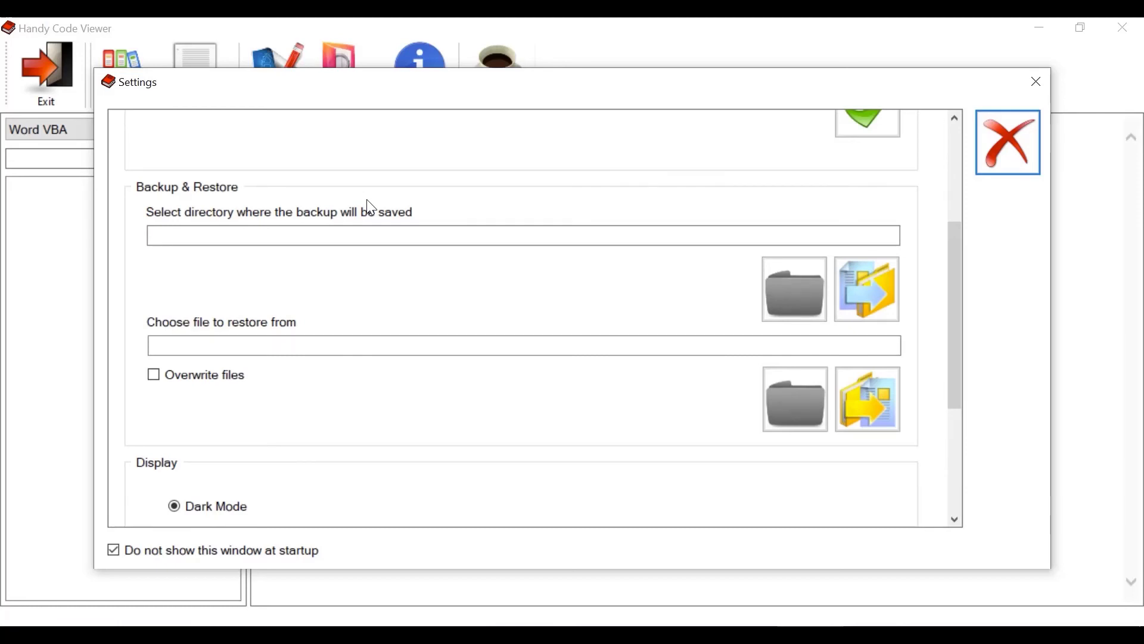
key(Tab)
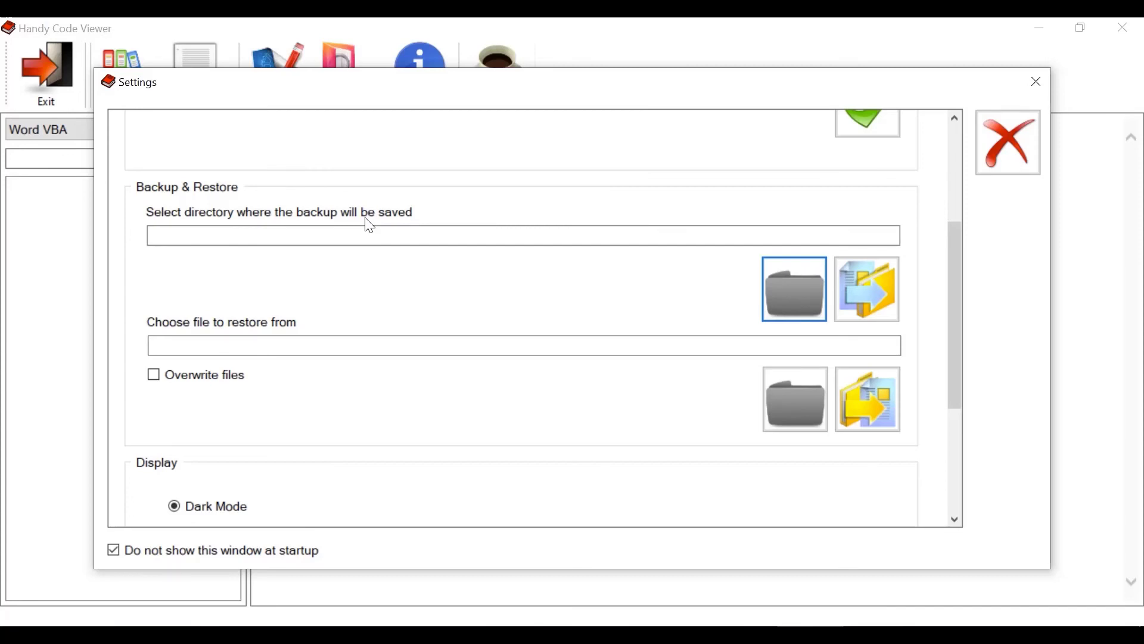
click(770, 290)
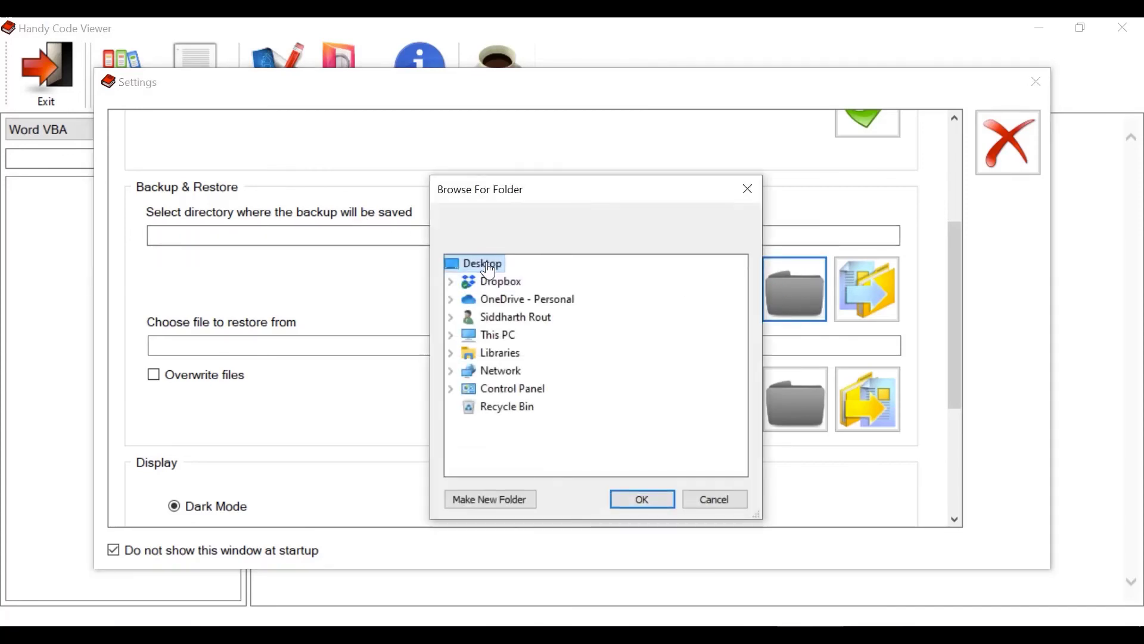
click(640, 500)
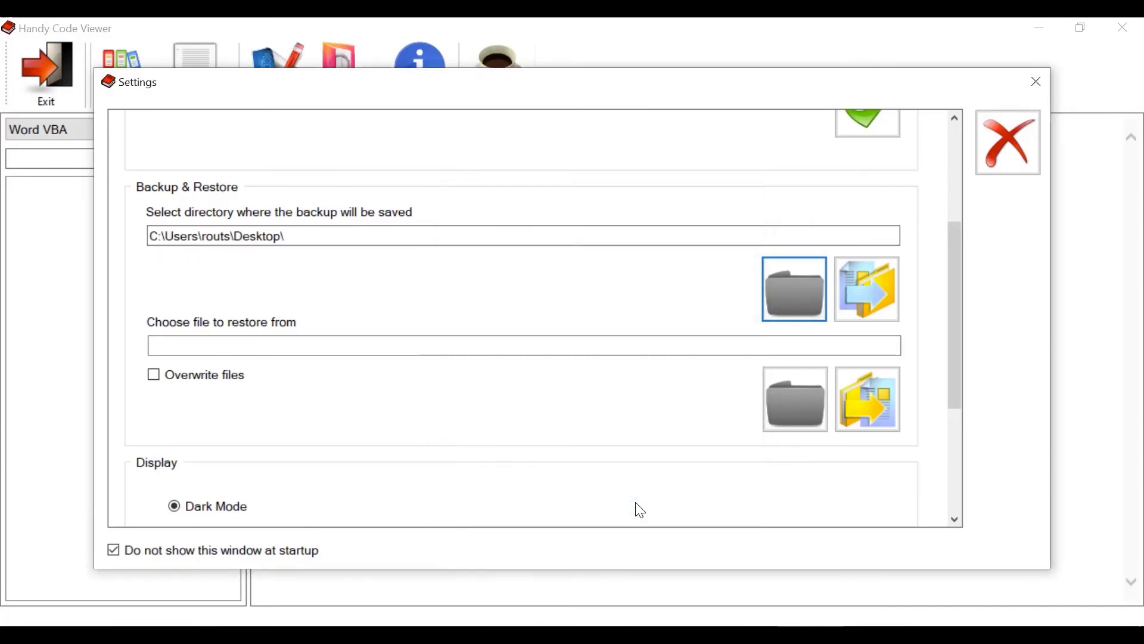
click(880, 306)
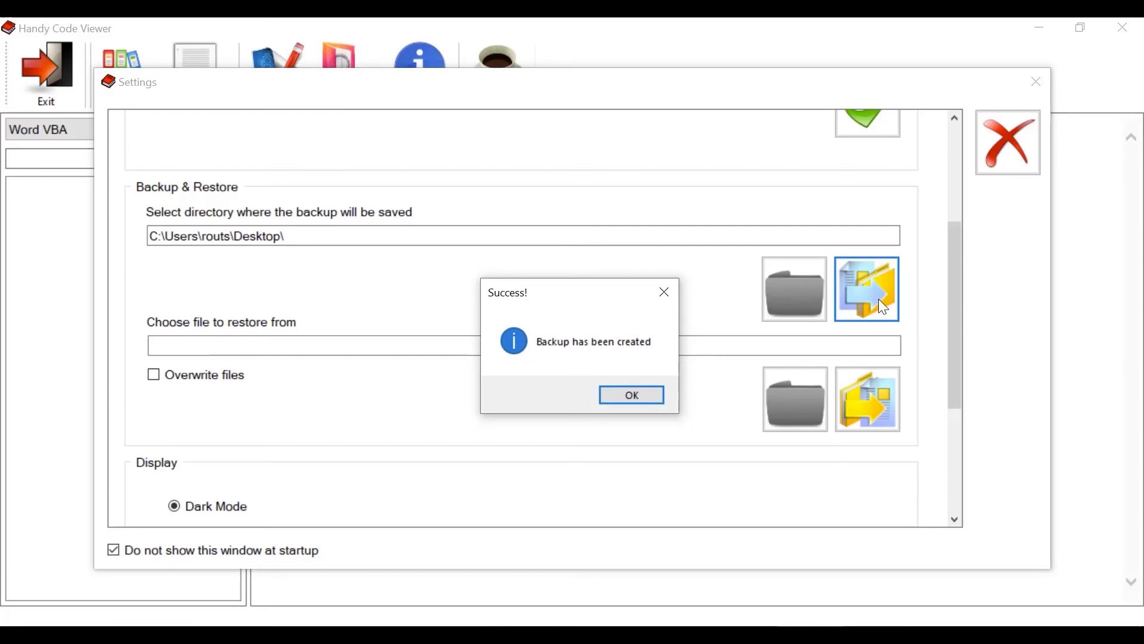
click(653, 411)
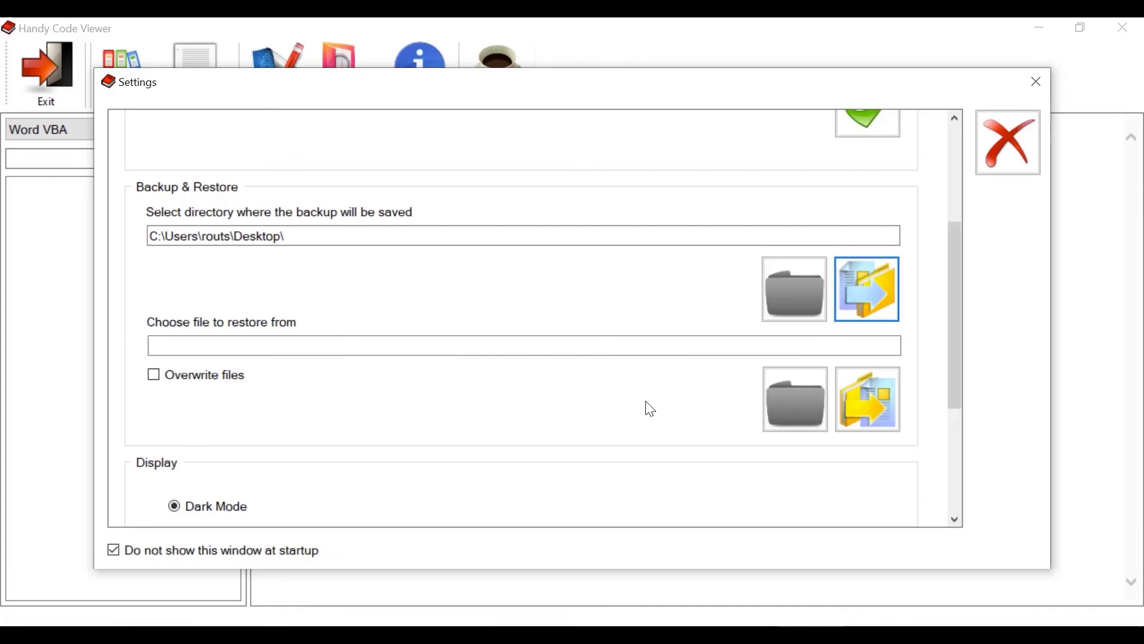
Choose Backup - 25-04-2022-044256.hcbkup on the Desktop as the file to restore from
key(Tab)
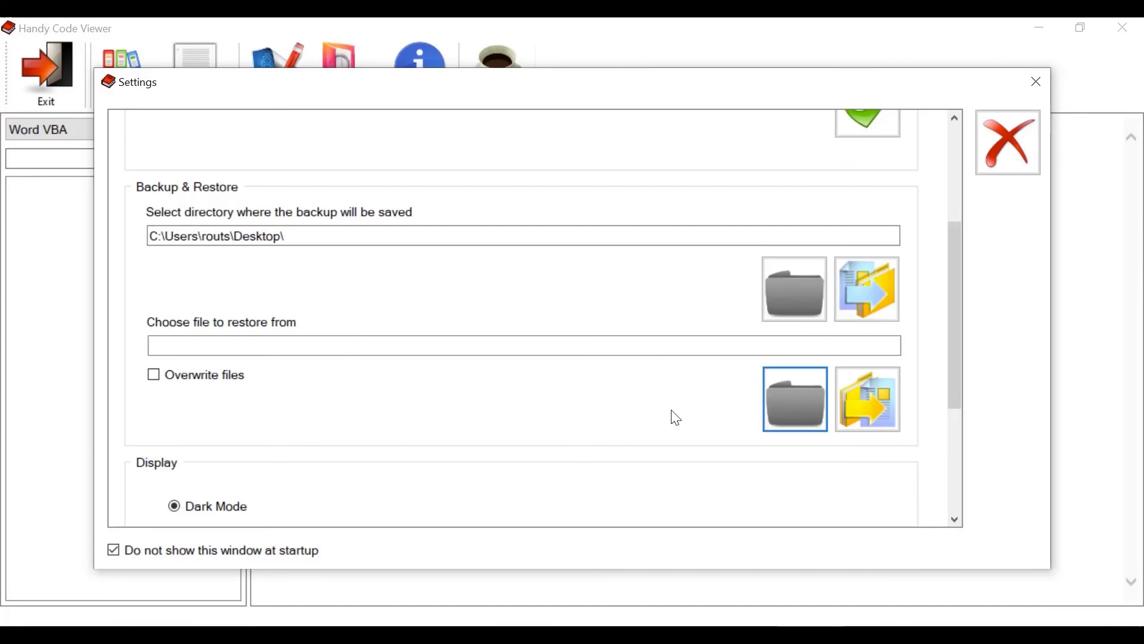
click(779, 402)
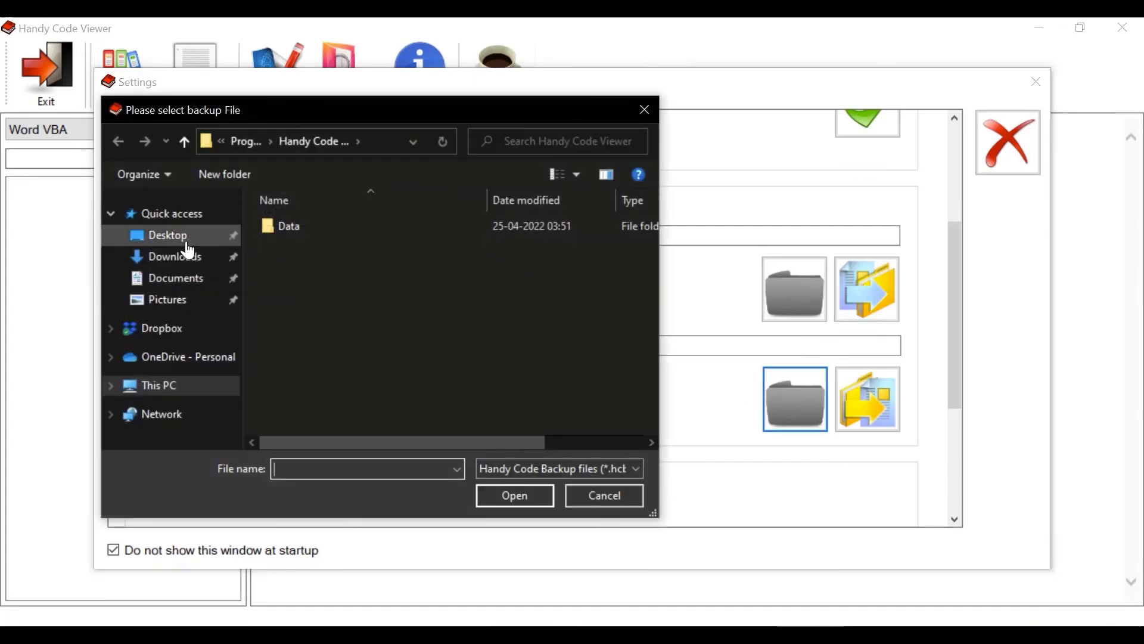
click(184, 237)
click(310, 271)
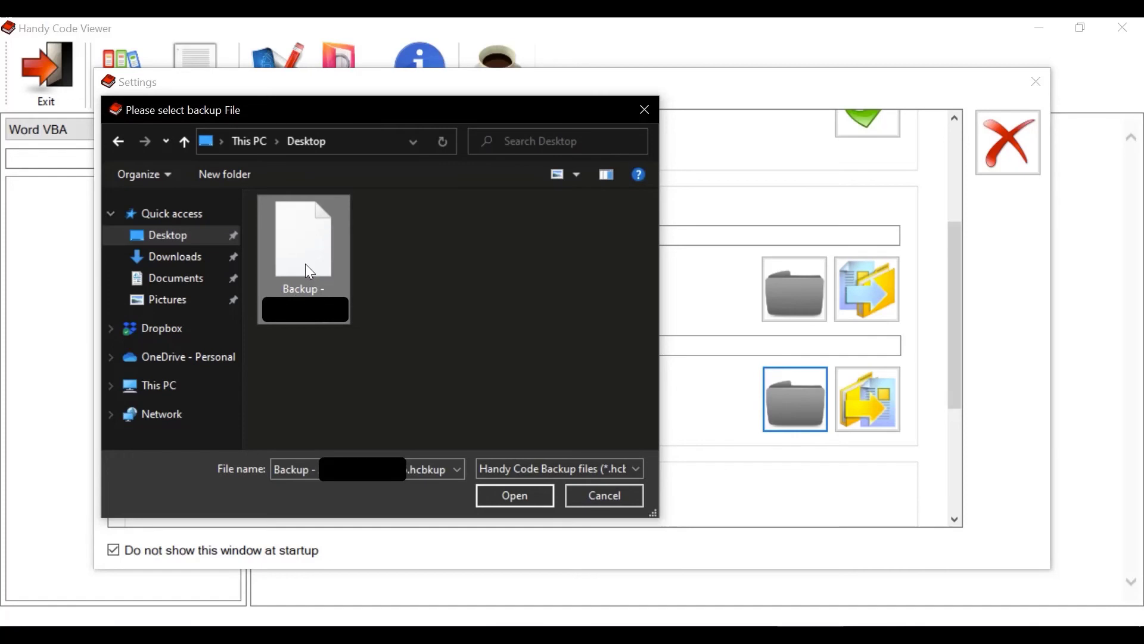
click(523, 501)
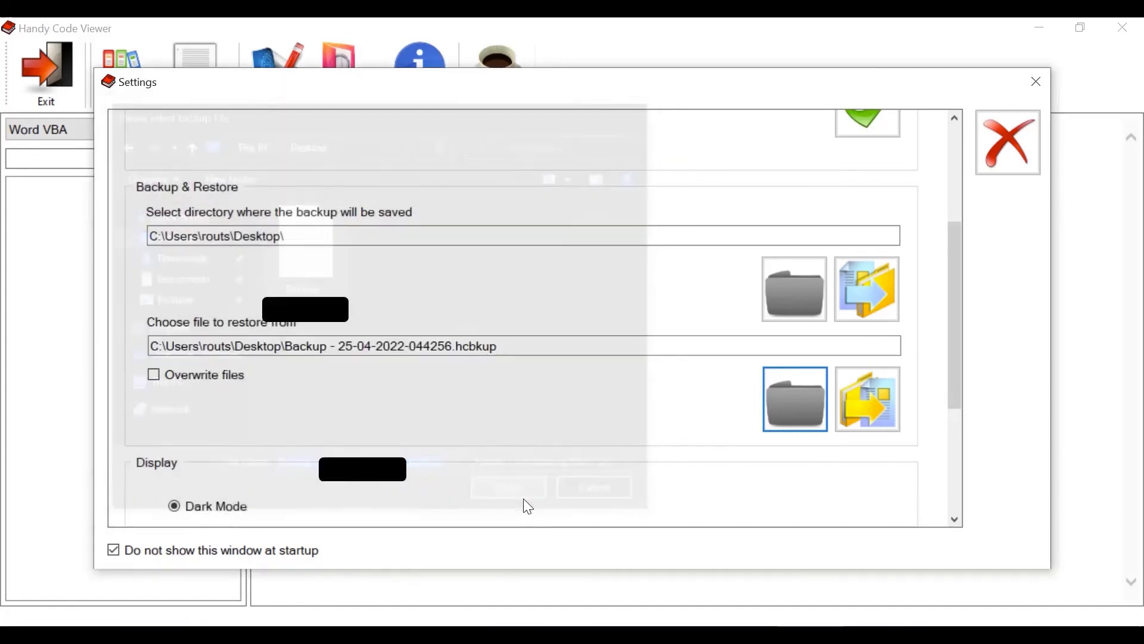